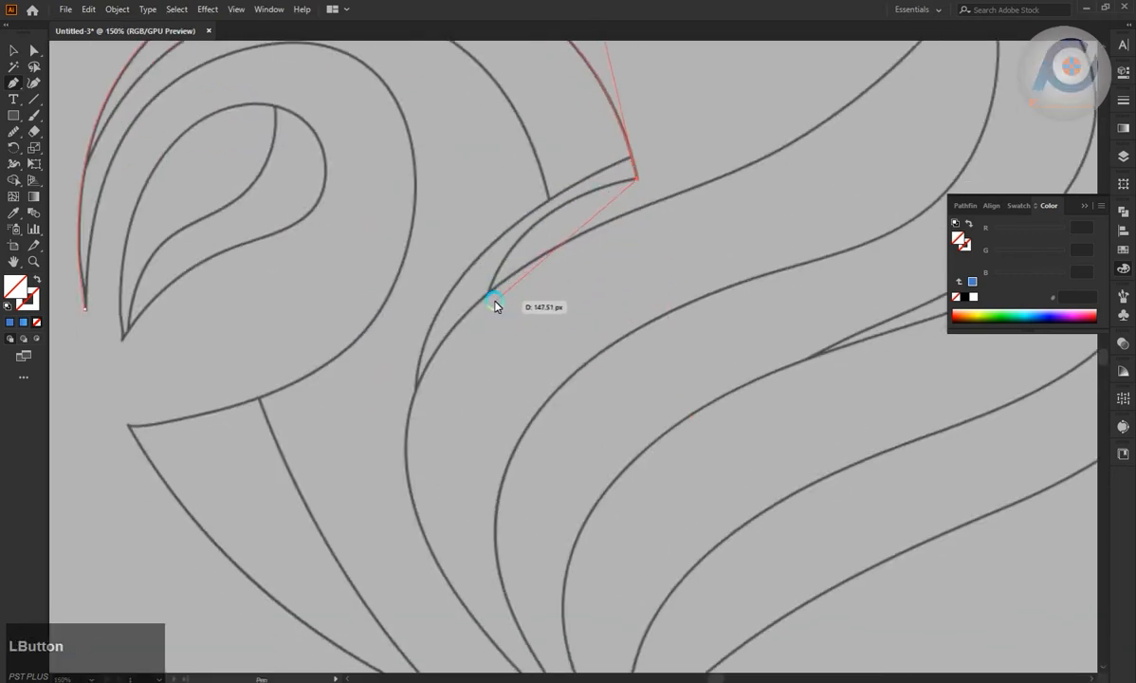
- Trace the short curve beneath the back of the head and the longer curve joining the wing's front edge with the Pen tool
{"action": "left_click_drag", "start_coordinate": [494, 303], "coordinate": [484, 392]}
{"action": "key", "text": "ctrl+z"}
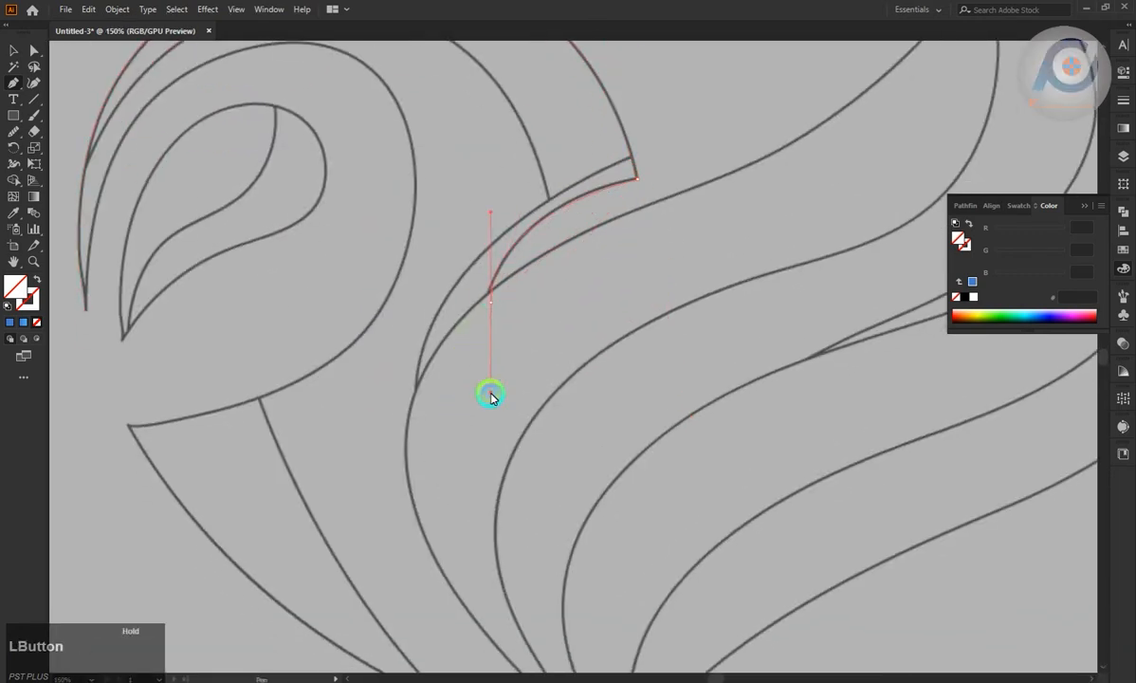
{"action": "key", "text": "Escape"}
{"action": "left_click_drag", "start_coordinate": [420, 402], "coordinate": [439, 555]}
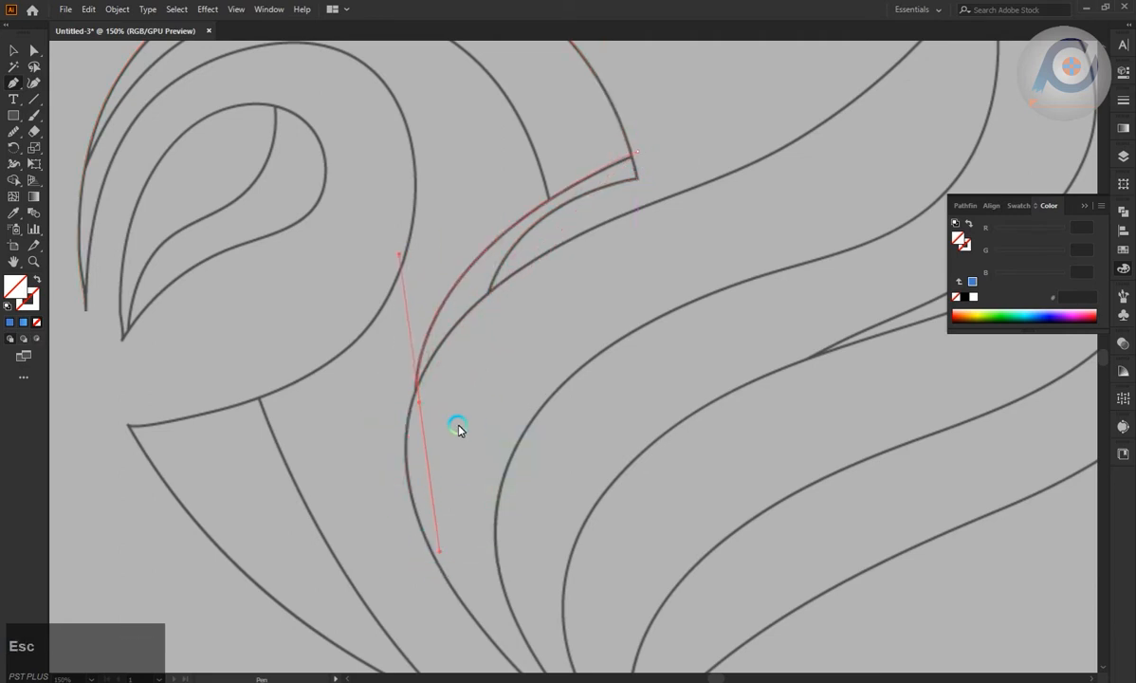
- Trace the head's inner outline from the crest's front tip, around the face area, to the pointed corner below the throat
{"action": "scroll", "coordinate": [458, 429], "scroll_direction": "down", "scroll_amount": 1}
{"action": "scroll", "coordinate": [207, 363], "scroll_direction": "up", "scroll_amount": 1}
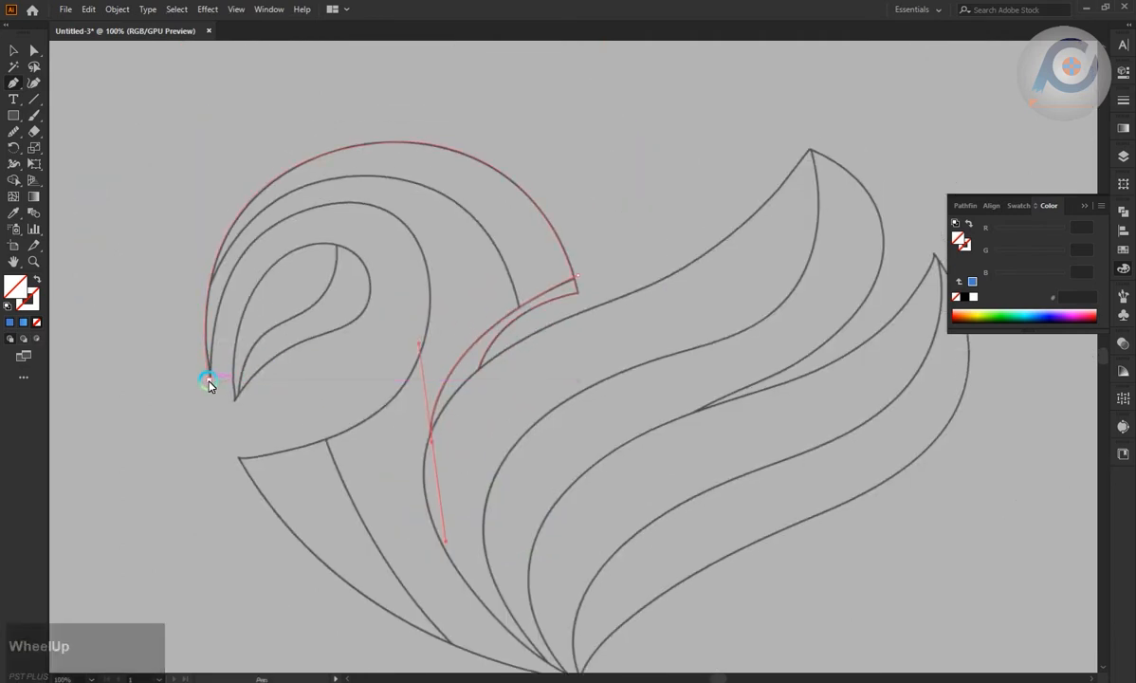
{"action": "left_click_drag", "start_coordinate": [208, 377], "coordinate": [429, 179]}
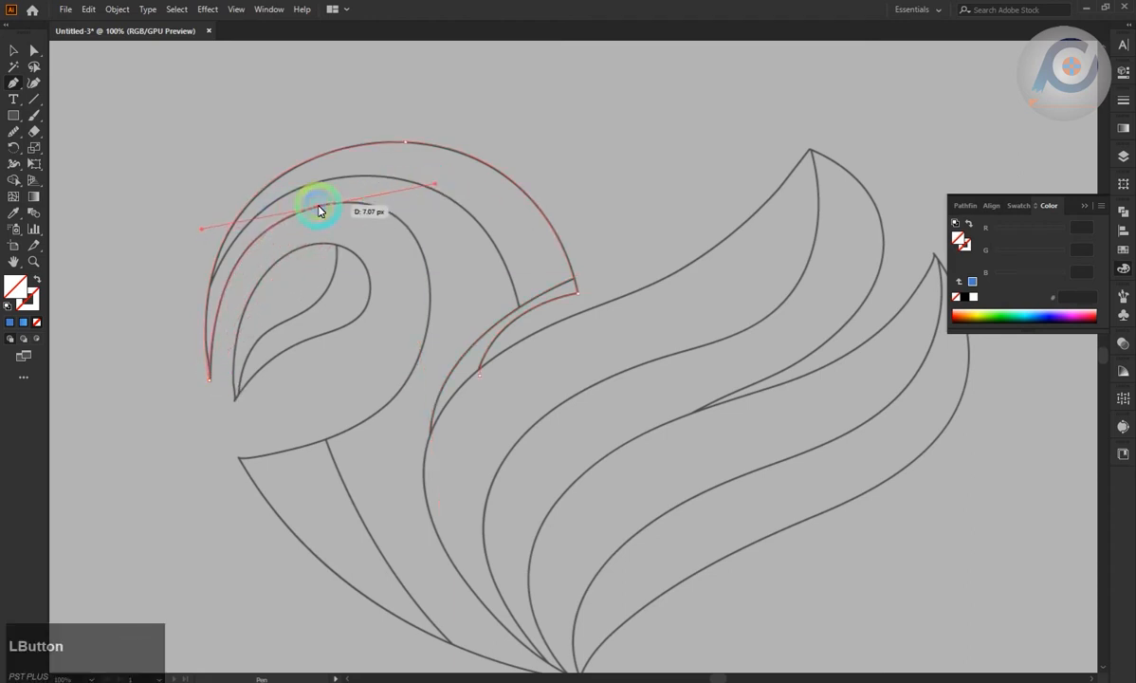
{"action": "left_click_drag", "start_coordinate": [343, 224], "coordinate": [156, 469]}
{"action": "scroll", "coordinate": [286, 451], "scroll_direction": "down", "scroll_amount": 3}
{"action": "left_click", "coordinate": [342, 280]}
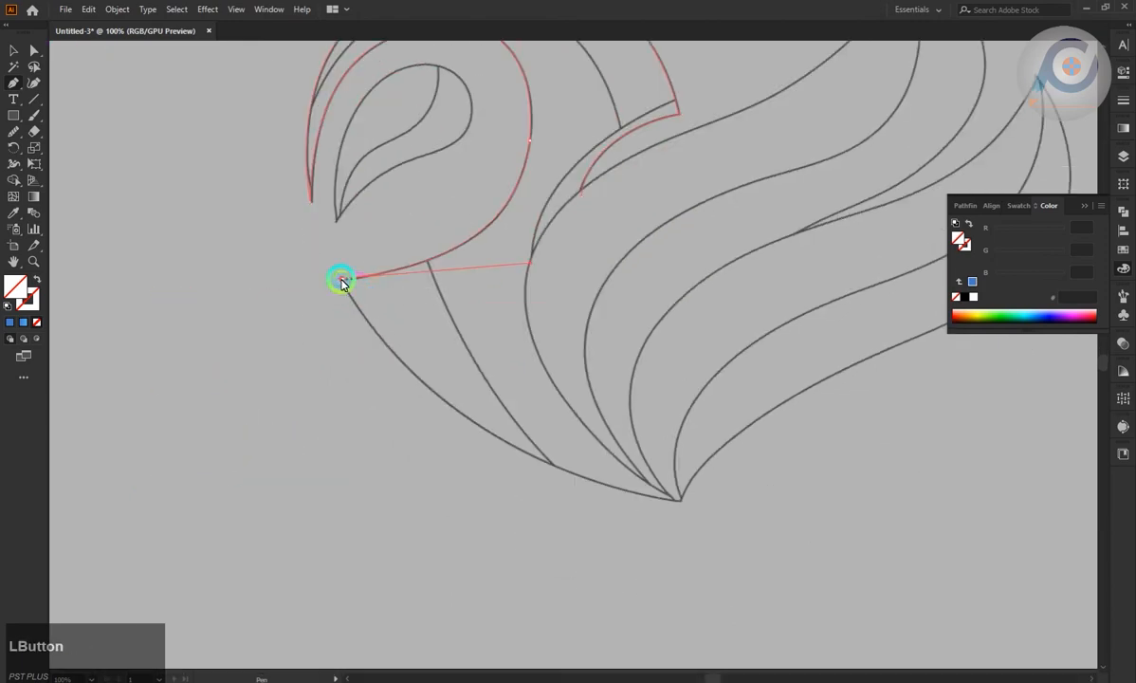
- Continue the path along the belly to the bird's bottom point and back up the front edge of the wing
{"action": "left_click_drag", "start_coordinate": [680, 500], "coordinate": [920, 542]}
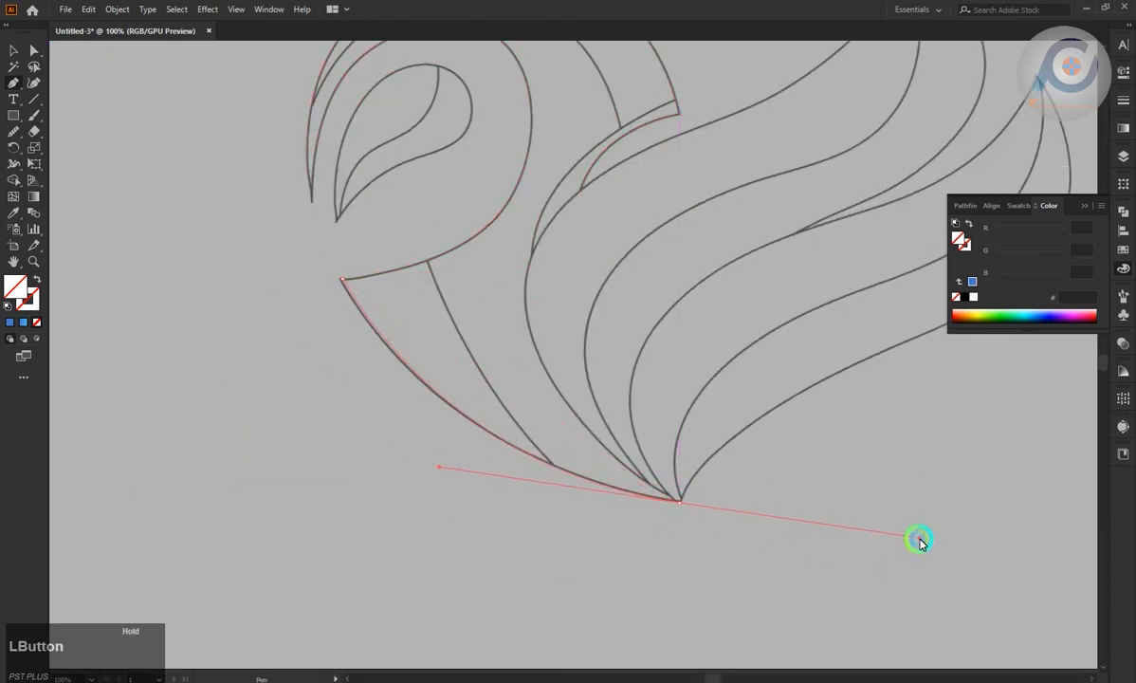
{"action": "left_click", "coordinate": [680, 499]}
{"action": "scroll", "coordinate": [563, 532], "scroll_direction": "down", "scroll_amount": 2}
{"action": "scroll", "coordinate": [509, 385], "scroll_direction": "up", "scroll_amount": 3}
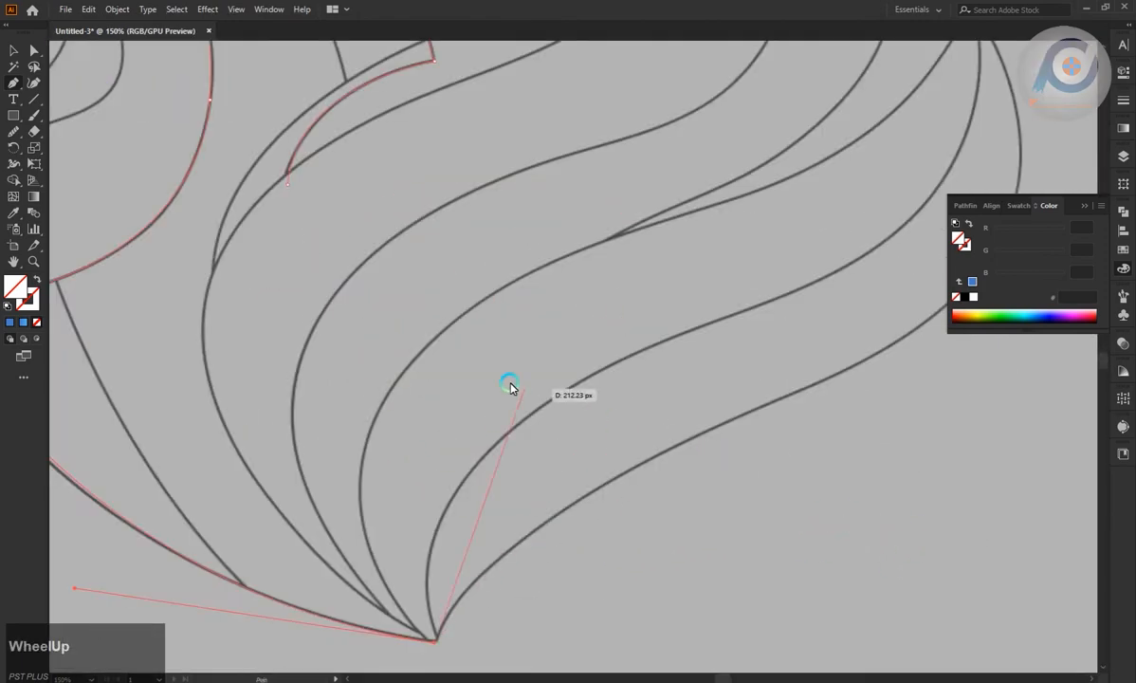
{"action": "scroll", "coordinate": [308, 325], "scroll_direction": "down", "scroll_amount": 1}
{"action": "scroll", "coordinate": [330, 330], "scroll_direction": "up", "scroll_amount": 2}
{"action": "scroll", "coordinate": [392, 399], "scroll_direction": "down", "scroll_amount": 3}
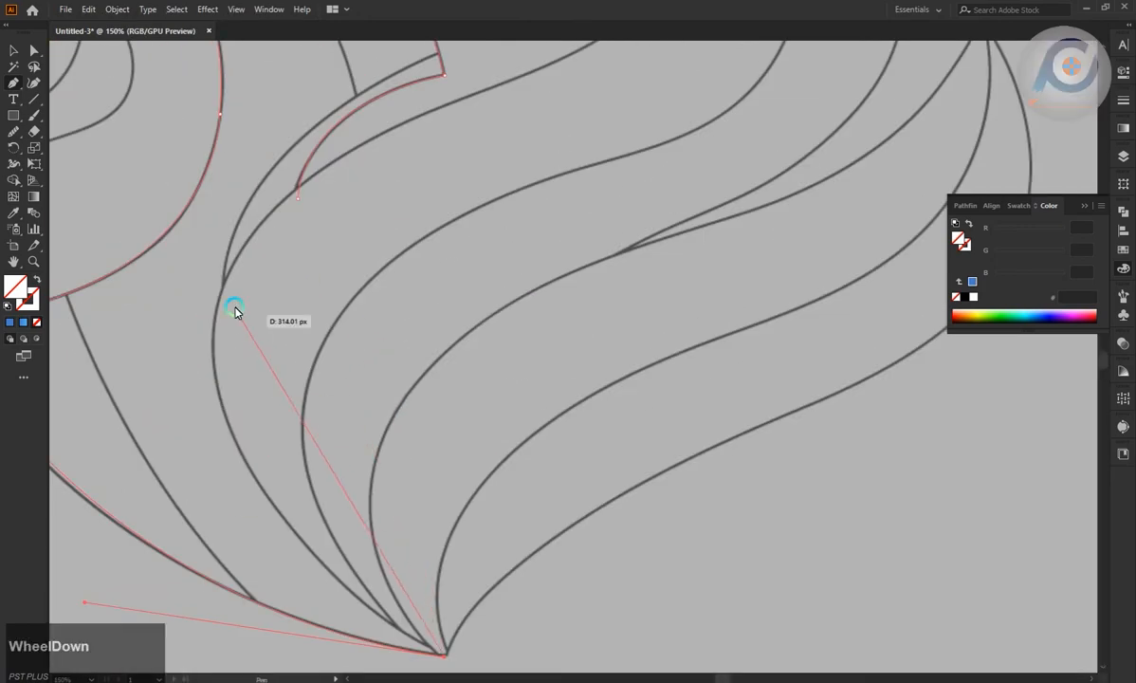
{"action": "scroll", "coordinate": [228, 378], "scroll_direction": "down", "scroll_amount": 1}
{"action": "left_click_drag", "start_coordinate": [226, 311], "coordinate": [273, 170]}
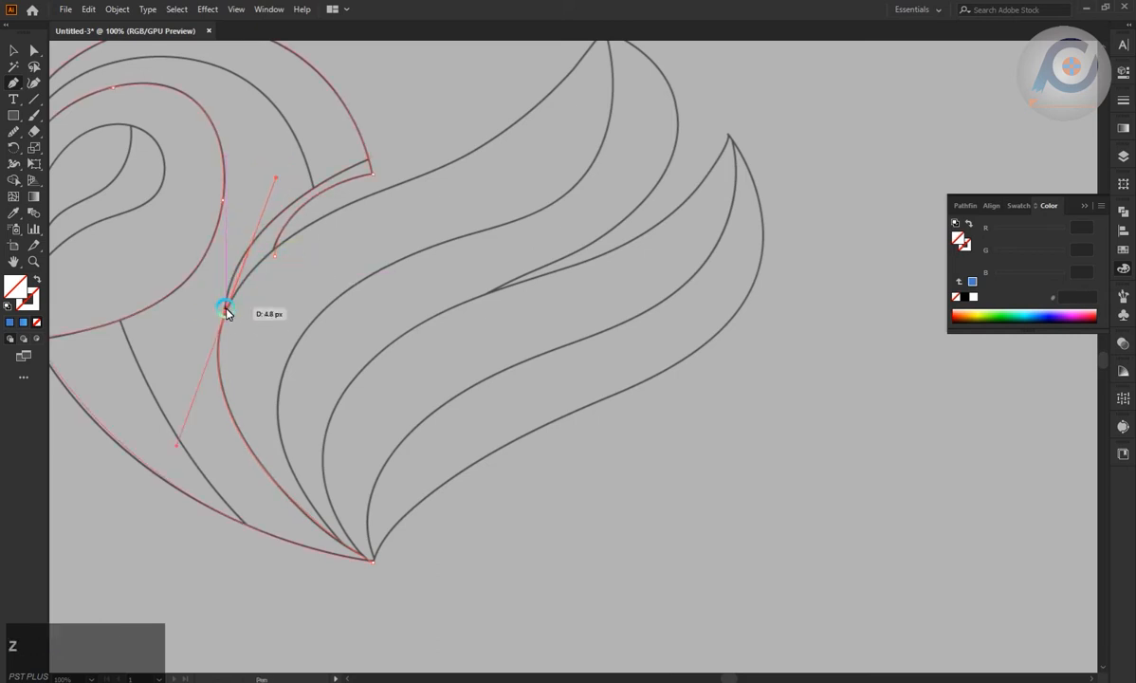
- Trace the top edge of the upper feather from the wing's front edge to its tip, ending in a corner point
{"action": "scroll", "coordinate": [226, 311], "scroll_direction": "down", "scroll_amount": 1}
{"action": "scroll", "coordinate": [264, 316], "scroll_direction": "up", "scroll_amount": 3}
{"action": "scroll", "coordinate": [251, 332], "scroll_direction": "down", "scroll_amount": 1}
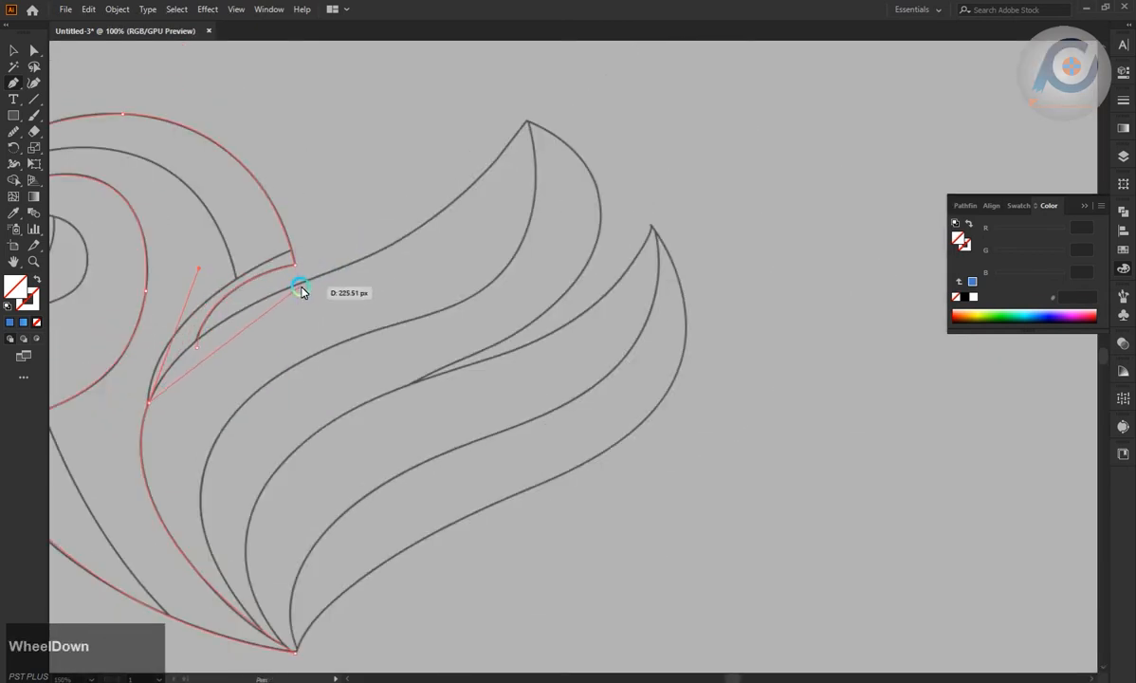
{"action": "left_click_drag", "start_coordinate": [314, 277], "coordinate": [451, 237]}
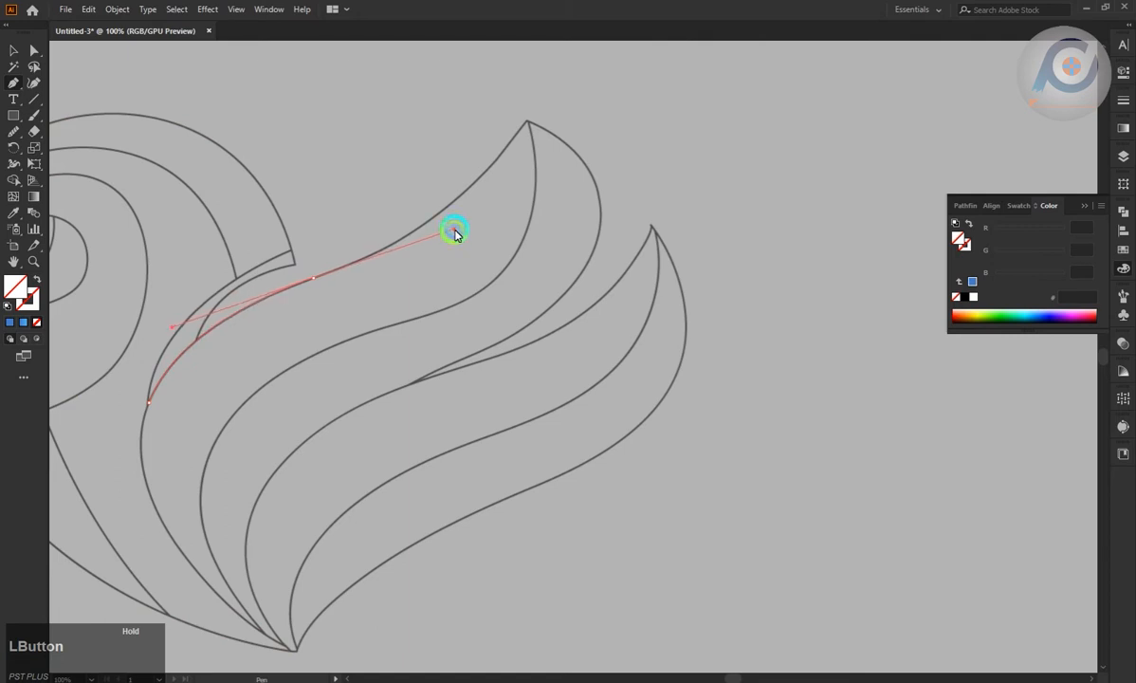
{"action": "left_click", "coordinate": [314, 277]}
{"action": "left_click_drag", "start_coordinate": [527, 121], "coordinate": [611, 221]}
{"action": "scroll", "coordinate": [530, 260], "scroll_direction": "down", "scroll_amount": 4}
{"action": "left_click", "coordinate": [528, 185]}
- Trace the outer edge of the upper feather from its tip to where it meets the lower feather
{"action": "left_click", "coordinate": [430, 437]}
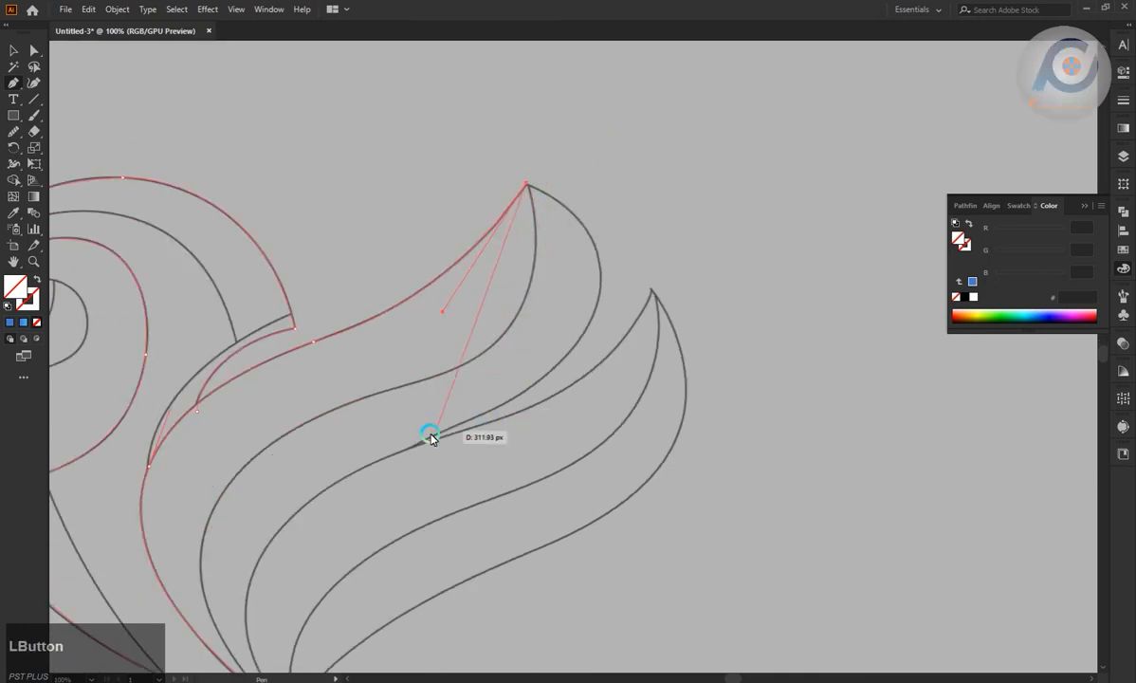
{"action": "left_click_drag", "start_coordinate": [580, 336], "coordinate": [504, 451]}
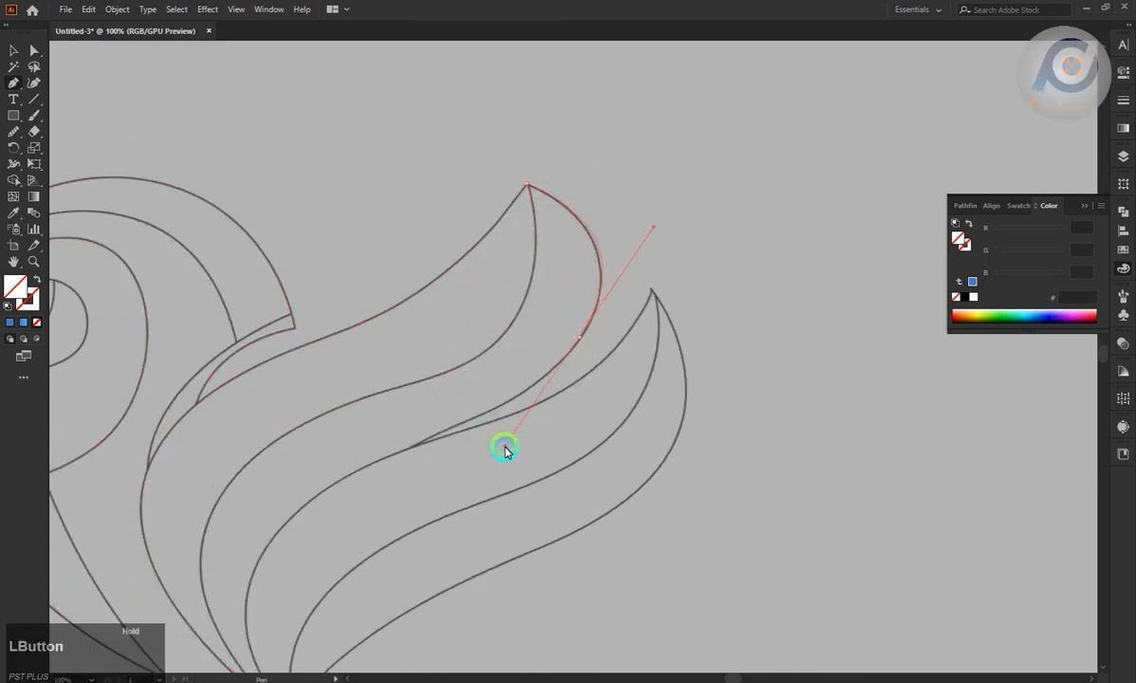
{"action": "left_click_drag", "start_coordinate": [584, 335], "coordinate": [318, 484]}
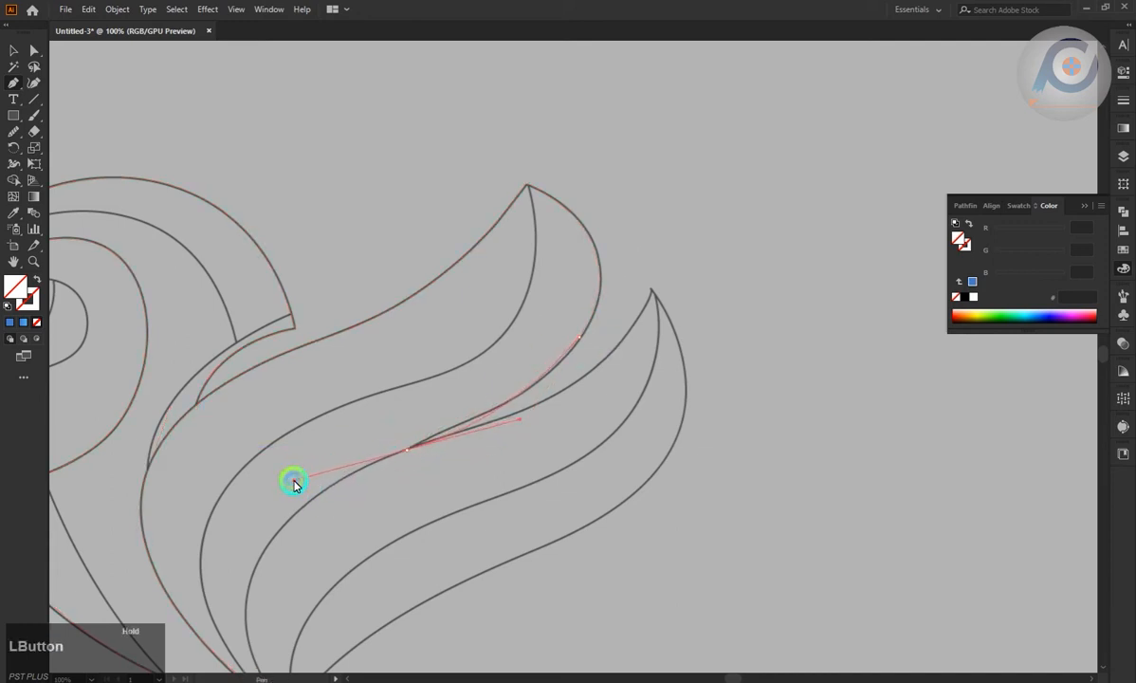
- Trace the shared edge between the two feathers from their junction down to the bird's bottom point
{"action": "scroll", "coordinate": [388, 472], "scroll_direction": "down", "scroll_amount": 1}
{"action": "scroll", "coordinate": [352, 449], "scroll_direction": "down", "scroll_amount": 1}
{"action": "scroll", "coordinate": [403, 381], "scroll_direction": "down", "scroll_amount": 3}
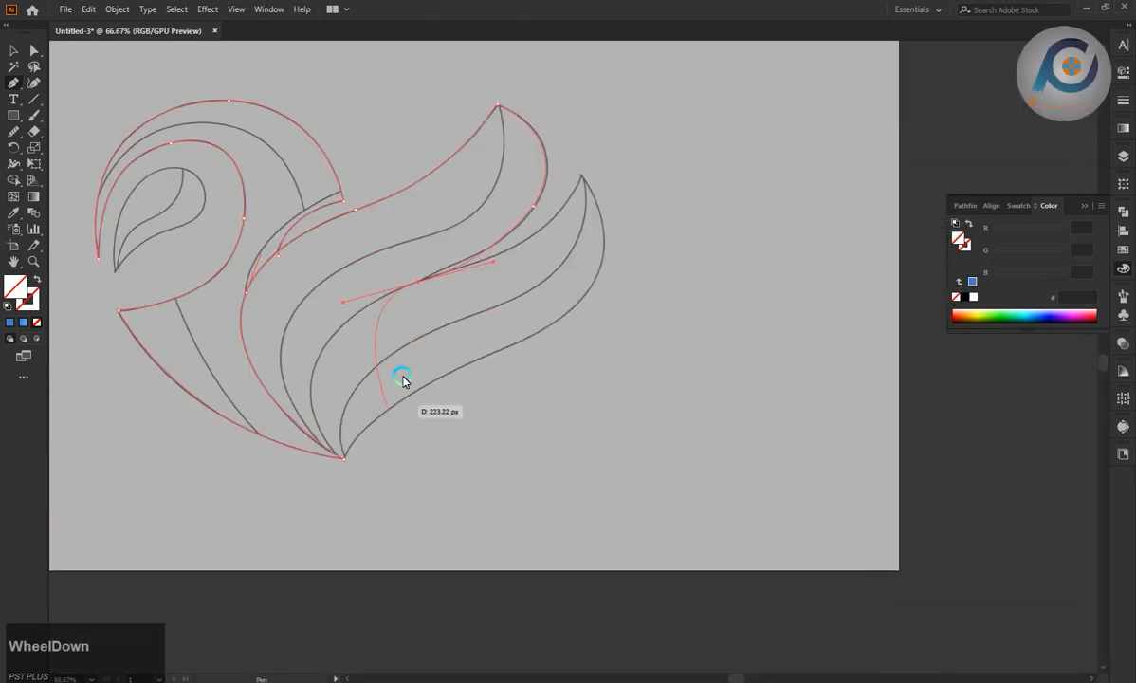
{"action": "scroll", "coordinate": [420, 287], "scroll_direction": "down", "scroll_amount": 2}
{"action": "left_click_drag", "start_coordinate": [342, 356], "coordinate": [369, 431]}
{"action": "scroll", "coordinate": [322, 326], "scroll_direction": "up", "scroll_amount": 2}
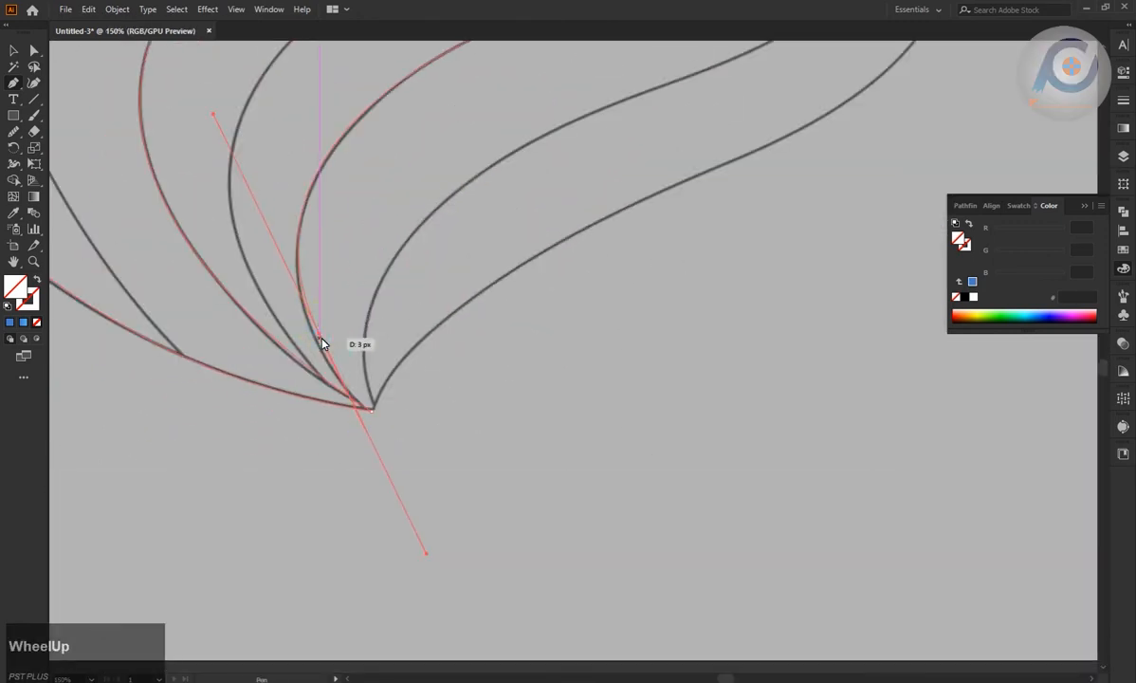
{"action": "key", "text": "ctrl+z"}
{"action": "left_click_drag", "start_coordinate": [309, 324], "coordinate": [379, 540]}
{"action": "scroll", "coordinate": [358, 549], "scroll_direction": "down", "scroll_amount": 1}
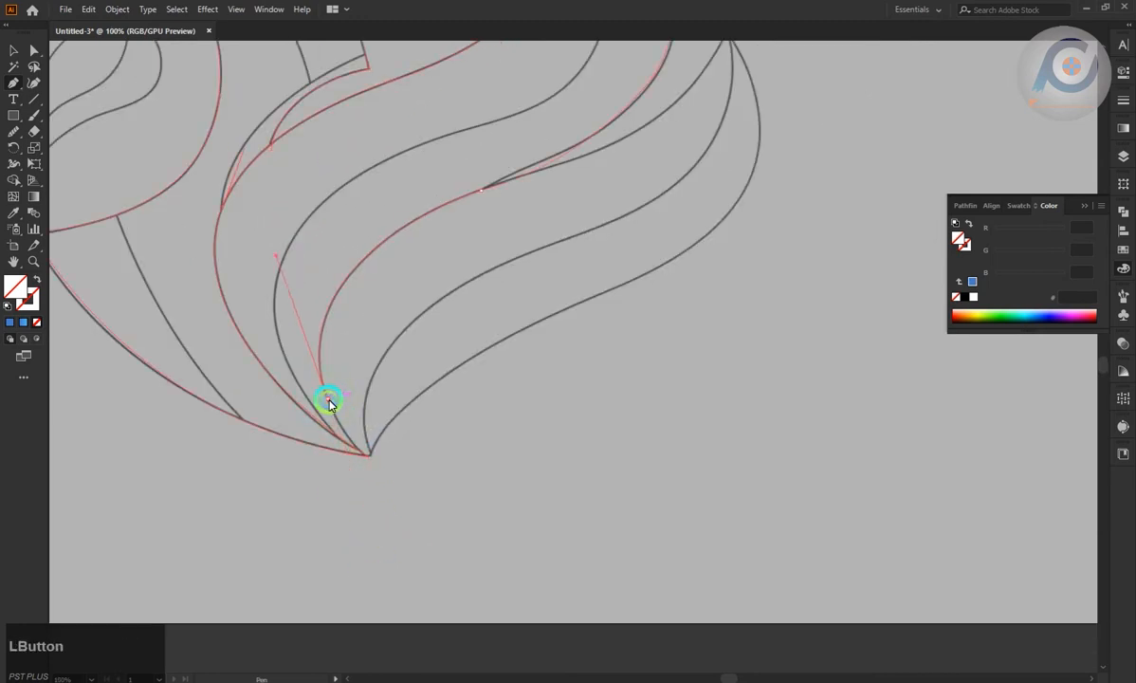
{"action": "left_click_drag", "start_coordinate": [370, 455], "coordinate": [401, 445]}
{"action": "scroll", "coordinate": [395, 426], "scroll_direction": "up", "scroll_amount": 1}
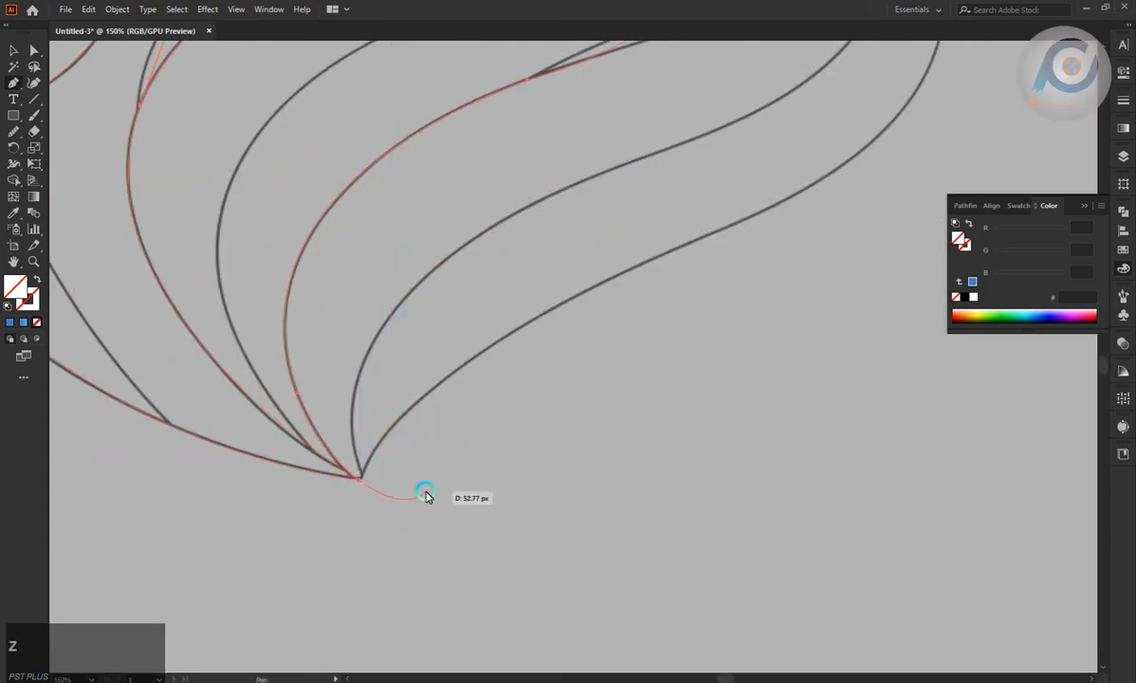
{"action": "scroll", "coordinate": [407, 476], "scroll_direction": "down", "scroll_amount": 2}
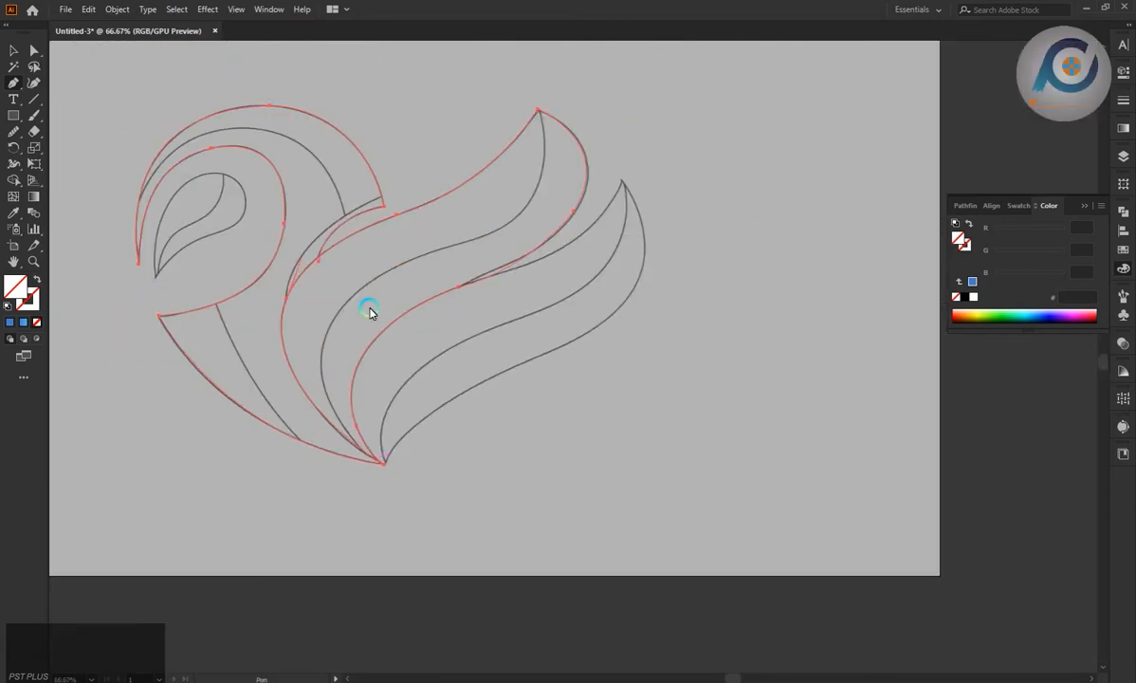
- Start a new path at the feather junction and trace the lower feather's top edge to its tip
{"action": "scroll", "coordinate": [375, 505], "scroll_direction": "up", "scroll_amount": 3}
{"action": "scroll", "coordinate": [532, 297], "scroll_direction": "down", "scroll_amount": 2}
{"action": "scroll", "coordinate": [515, 243], "scroll_direction": "up", "scroll_amount": 2}
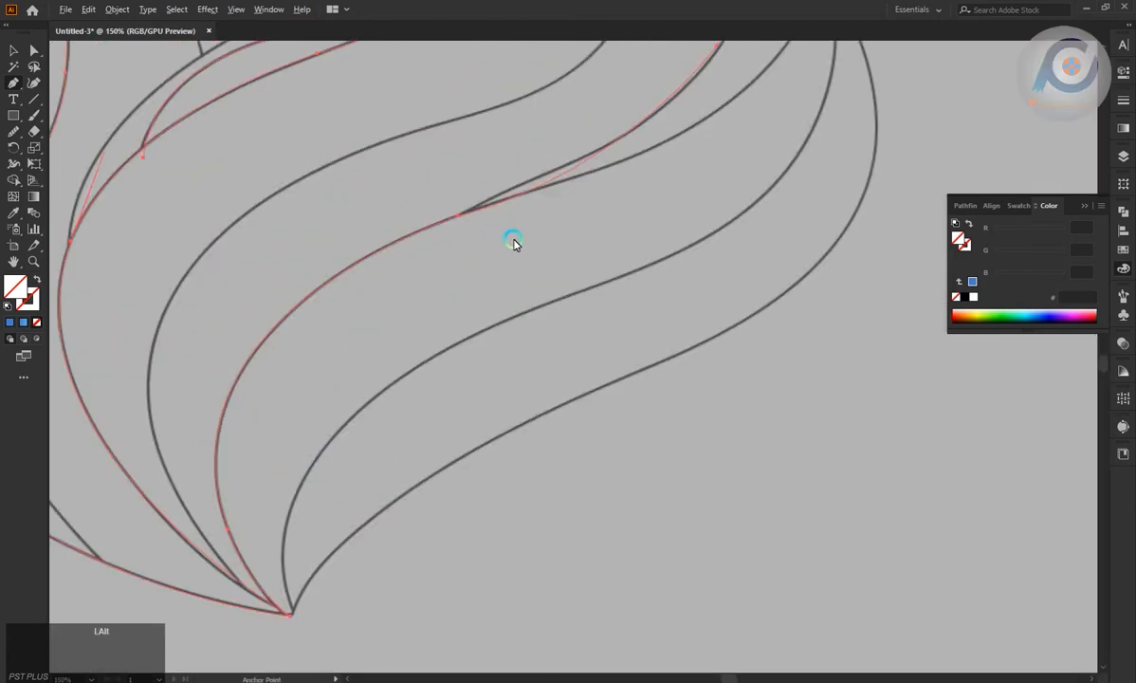
{"action": "scroll", "coordinate": [503, 248], "scroll_direction": "down", "scroll_amount": 1}
{"action": "scroll", "coordinate": [504, 248], "scroll_direction": "up", "scroll_amount": 1}
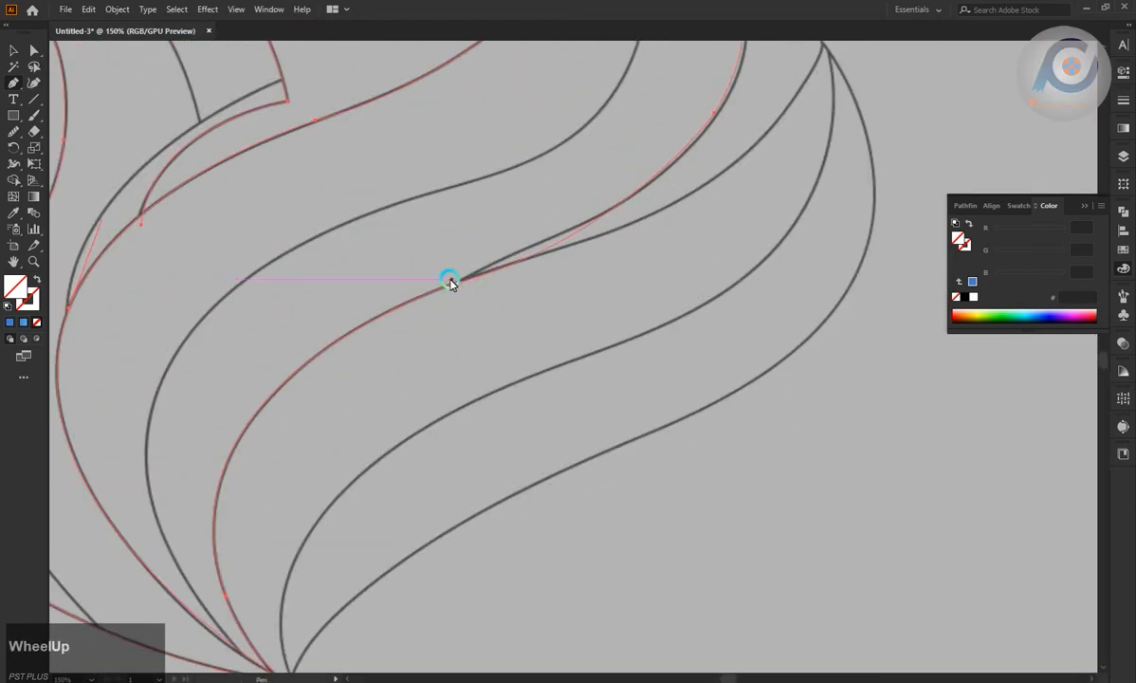
{"action": "left_click", "coordinate": [459, 282]}
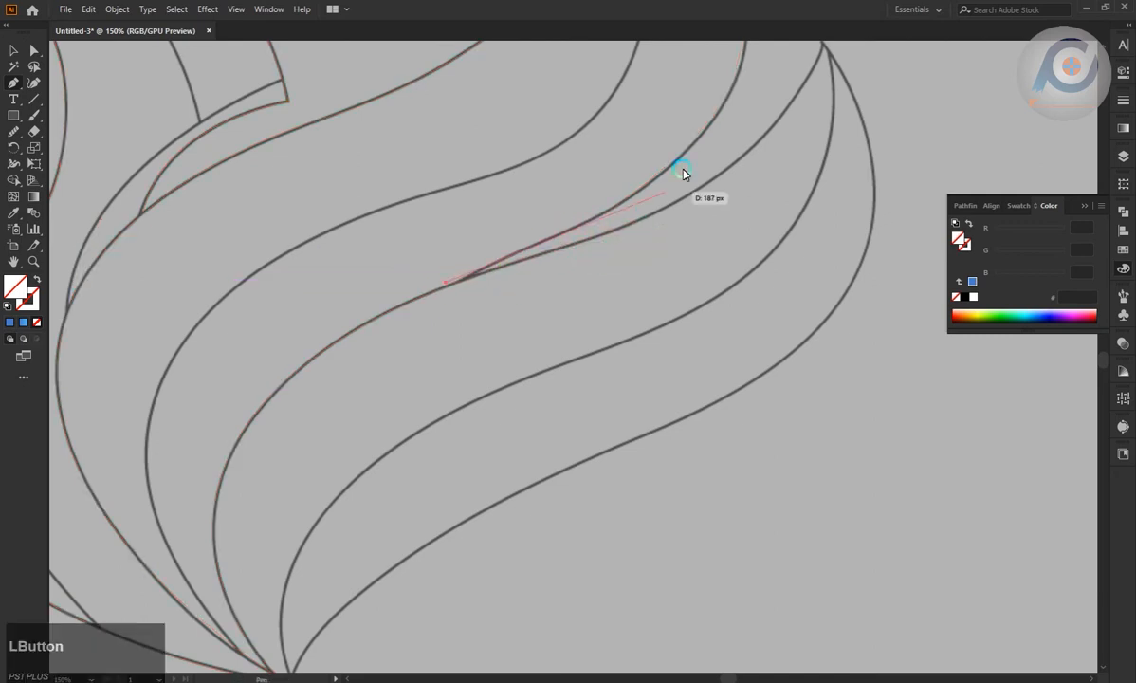
{"action": "scroll", "coordinate": [727, 256], "scroll_direction": "down", "scroll_amount": 1}
{"action": "left_click_drag", "start_coordinate": [758, 177], "coordinate": [789, 150]}
{"action": "scroll", "coordinate": [760, 272], "scroll_direction": "down", "scroll_amount": 2}
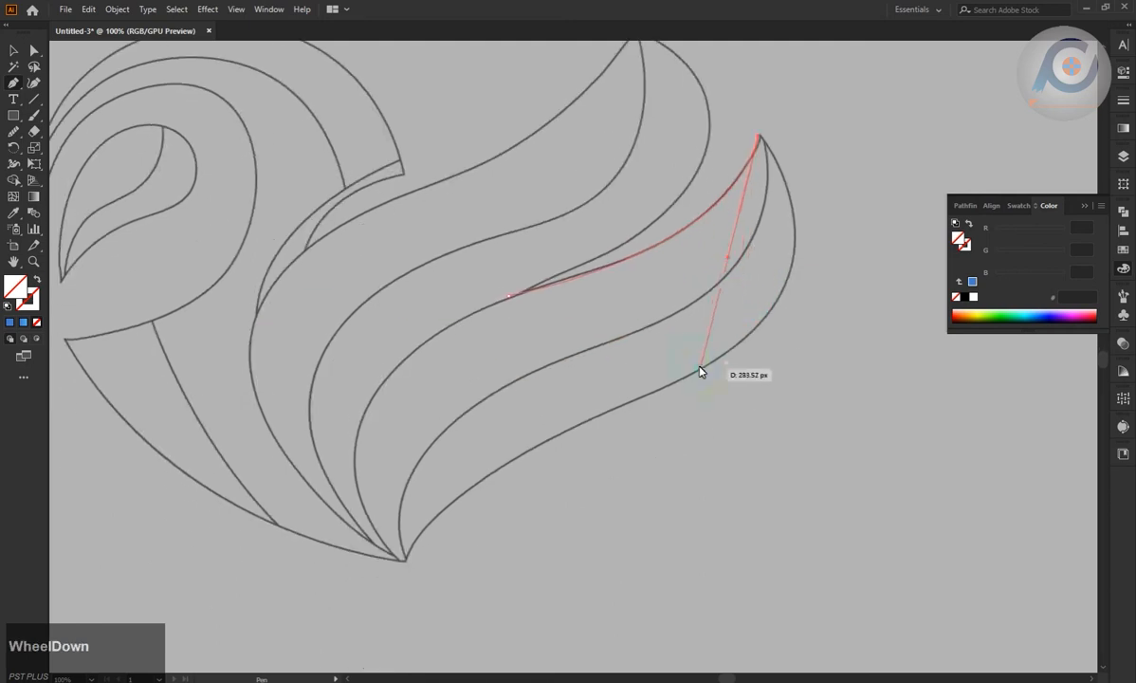
- Trace the outer edge of the lower feather from its tip down to the bird's bottom point
{"action": "left_click_drag", "start_coordinate": [702, 368], "coordinate": [536, 472]}
{"action": "left_click", "coordinate": [702, 368]}
{"action": "scroll", "coordinate": [436, 497], "scroll_direction": "down", "scroll_amount": 1}
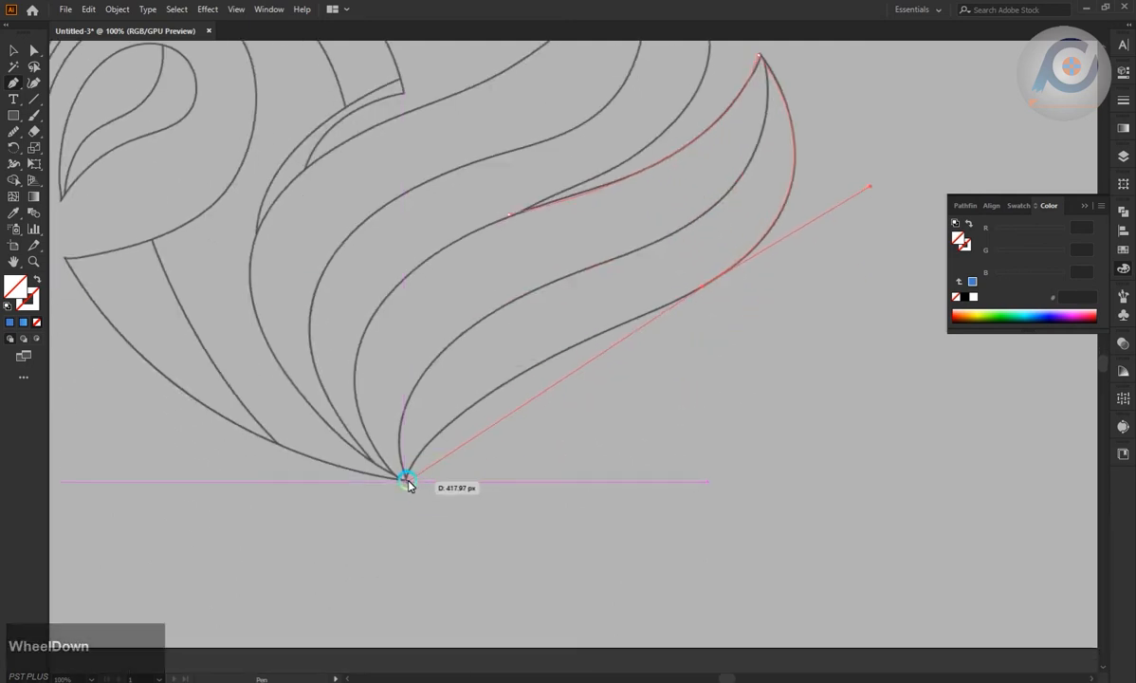
{"action": "left_click_drag", "start_coordinate": [406, 479], "coordinate": [370, 573]}
{"action": "key", "text": "ctrl+z"}
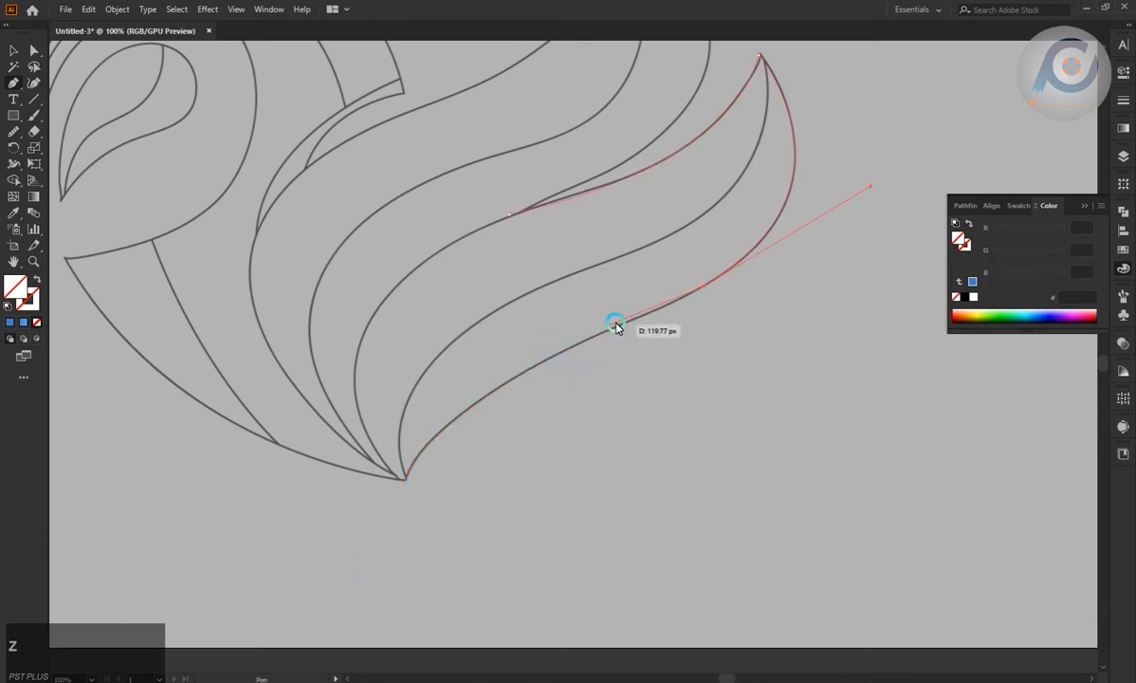
{"action": "mouse_move", "coordinate": [625, 322]}
{"action": "left_mouse_down"}
{"action": "mouse_move", "coordinate": [590, 339]}
{"action": "mouse_move", "coordinate": [627, 323]}
{"action": "left_mouse_up"}
{"action": "left_click_drag", "start_coordinate": [406, 480], "coordinate": [376, 562]}
{"action": "left_click_drag", "start_coordinate": [406, 484], "coordinate": [376, 460]}
- Extend the path with a short segment from the bottom point along the converging feather lines and end it
{"action": "scroll", "coordinate": [377, 462], "scroll_direction": "up", "scroll_amount": 4}
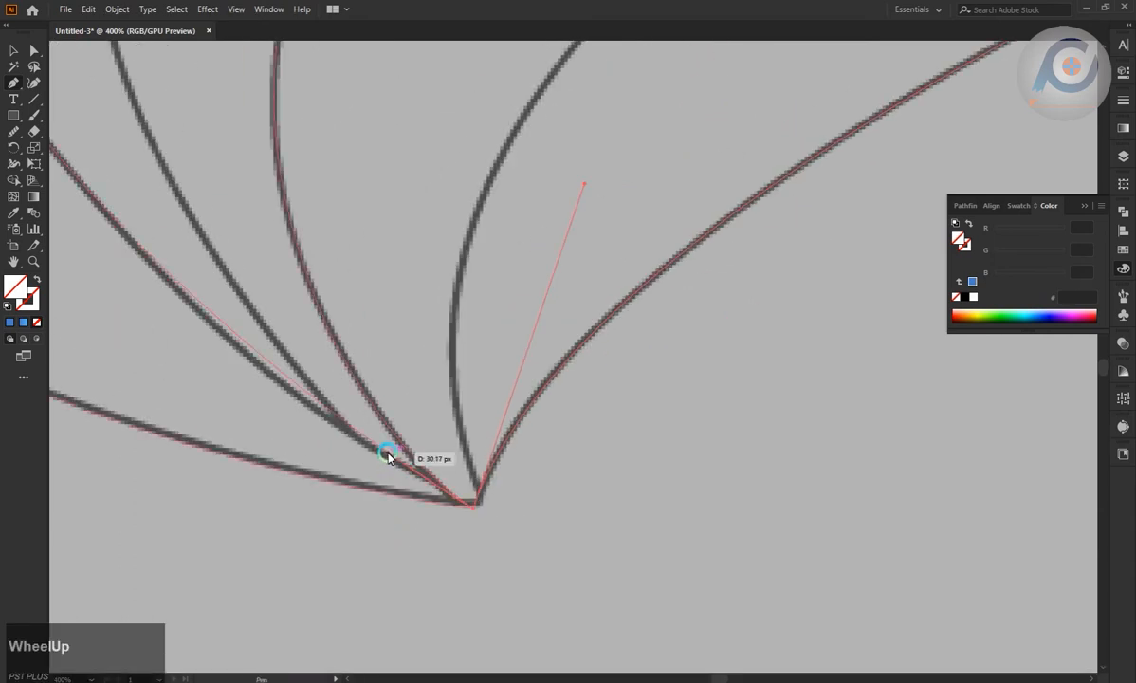
{"action": "left_click_drag", "start_coordinate": [391, 446], "coordinate": [387, 437]}
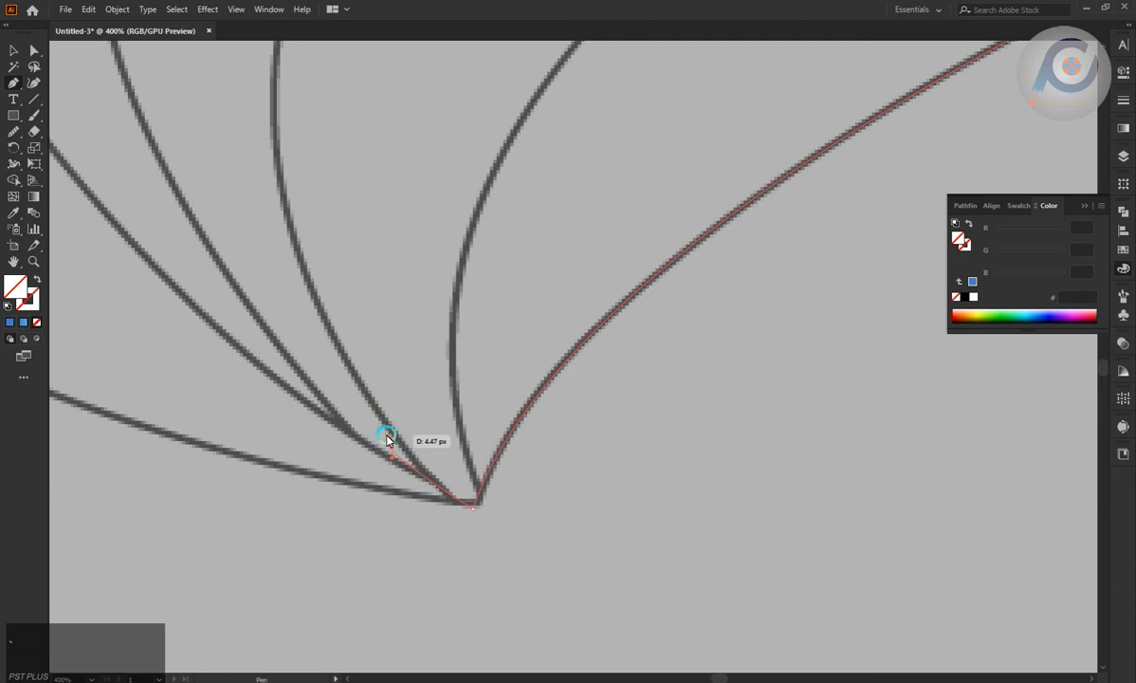
{"action": "key", "text": "Escape"}
- Start a path at the bird's bottom point and trace the lower part of the lower feather's inner curve
{"action": "scroll", "coordinate": [490, 563], "scroll_direction": "down", "scroll_amount": 5}
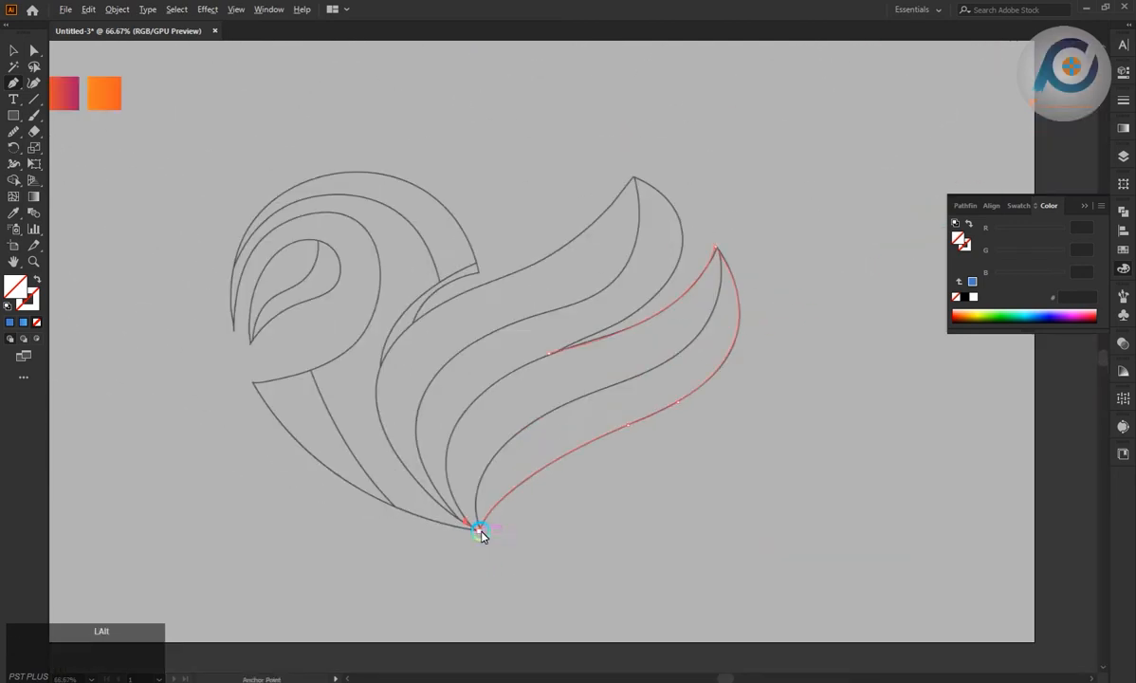
{"action": "scroll", "coordinate": [501, 535], "scroll_direction": "up", "scroll_amount": 4}
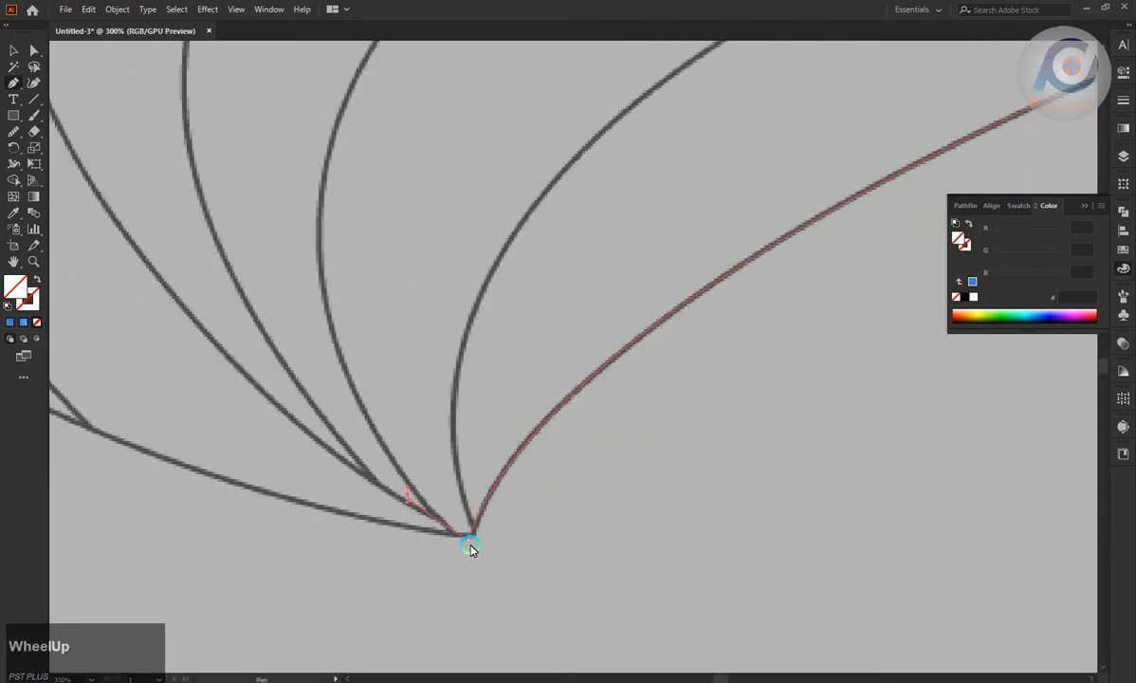
{"action": "left_click", "coordinate": [471, 547]}
{"action": "scroll", "coordinate": [483, 332], "scroll_direction": "down", "scroll_amount": 4}
{"action": "scroll", "coordinate": [563, 357], "scroll_direction": "up", "scroll_amount": 1}
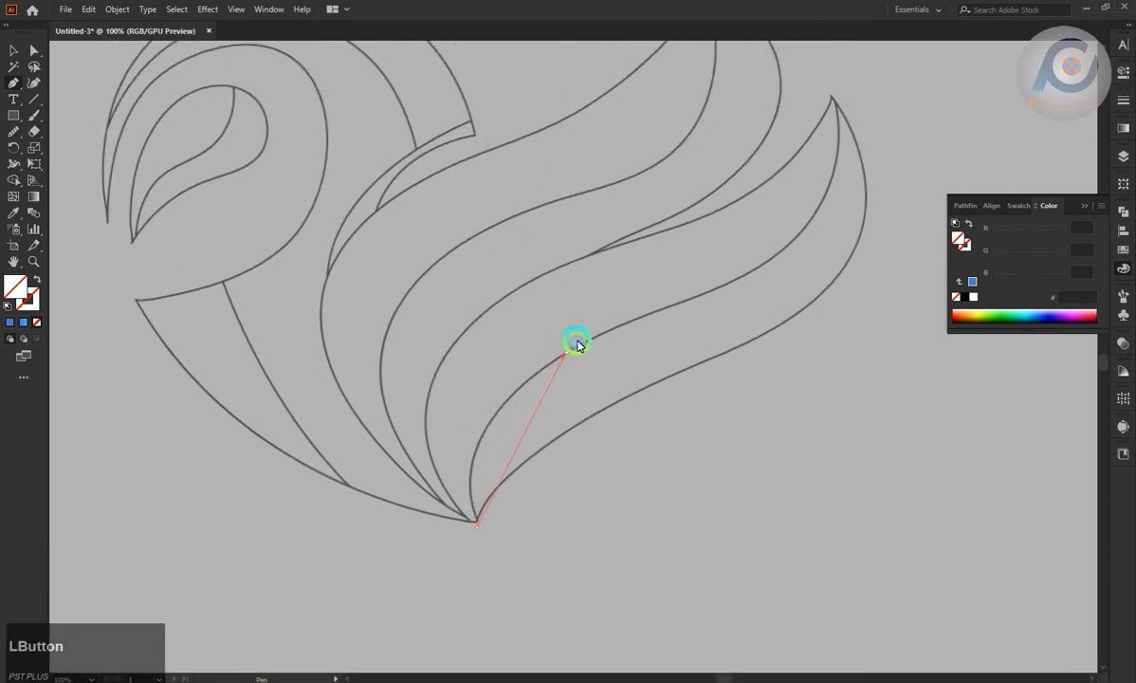
{"action": "left_click_drag", "start_coordinate": [576, 343], "coordinate": [406, 444]}
{"action": "scroll", "coordinate": [590, 377], "scroll_direction": "down", "scroll_amount": 1}
{"action": "scroll", "coordinate": [407, 444], "scroll_direction": "up", "scroll_amount": 2}
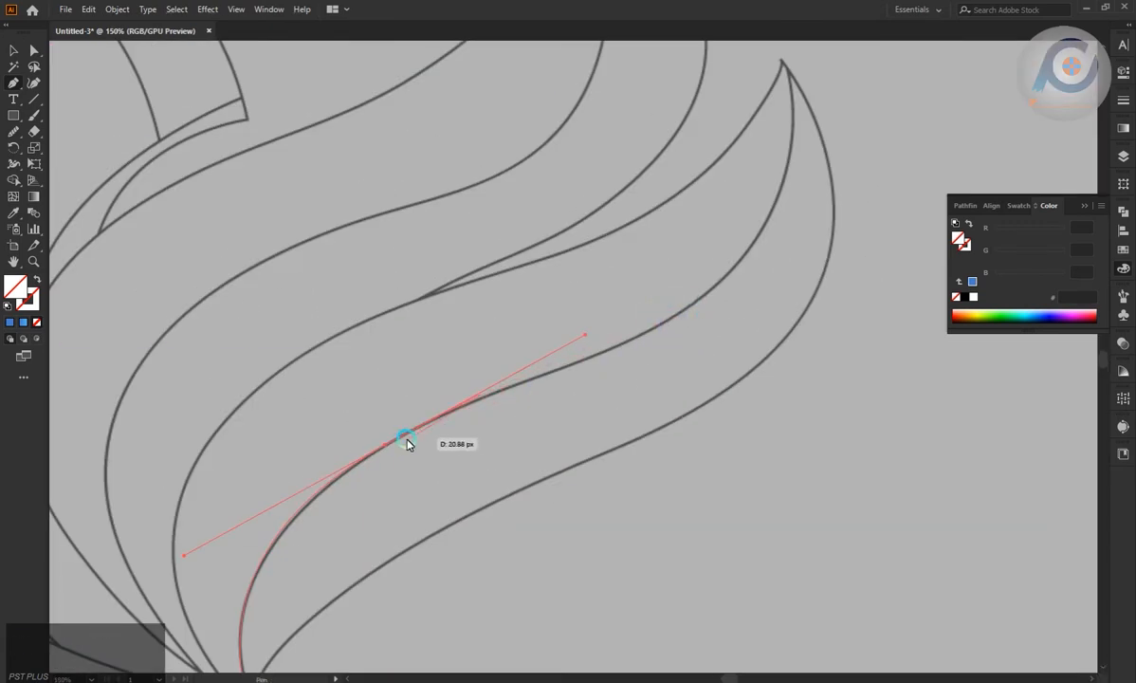
- Continue the lower feather's inner curve along the sketch line up to the feather's tip
{"action": "scroll", "coordinate": [387, 447], "scroll_direction": "down", "scroll_amount": 1}
{"action": "scroll", "coordinate": [583, 398], "scroll_direction": "up", "scroll_amount": 1}
{"action": "left_click_drag", "start_coordinate": [673, 297], "coordinate": [664, 123]}
{"action": "key", "text": "ctrl+z"}
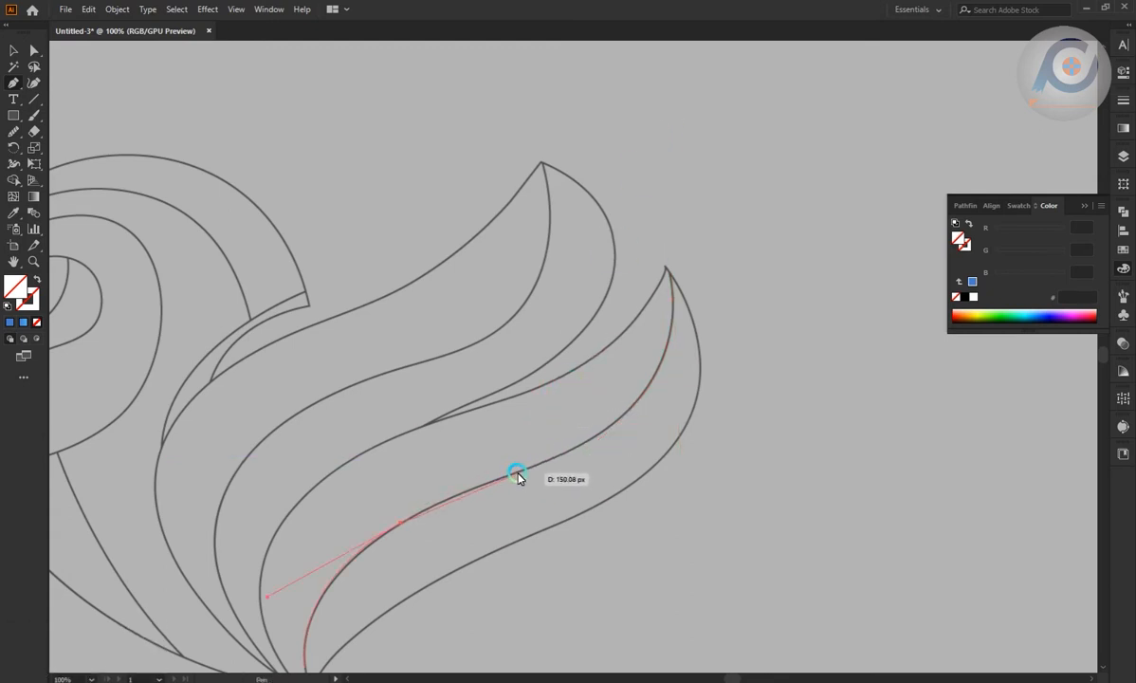
{"action": "left_click_drag", "start_coordinate": [517, 471], "coordinate": [542, 476]}
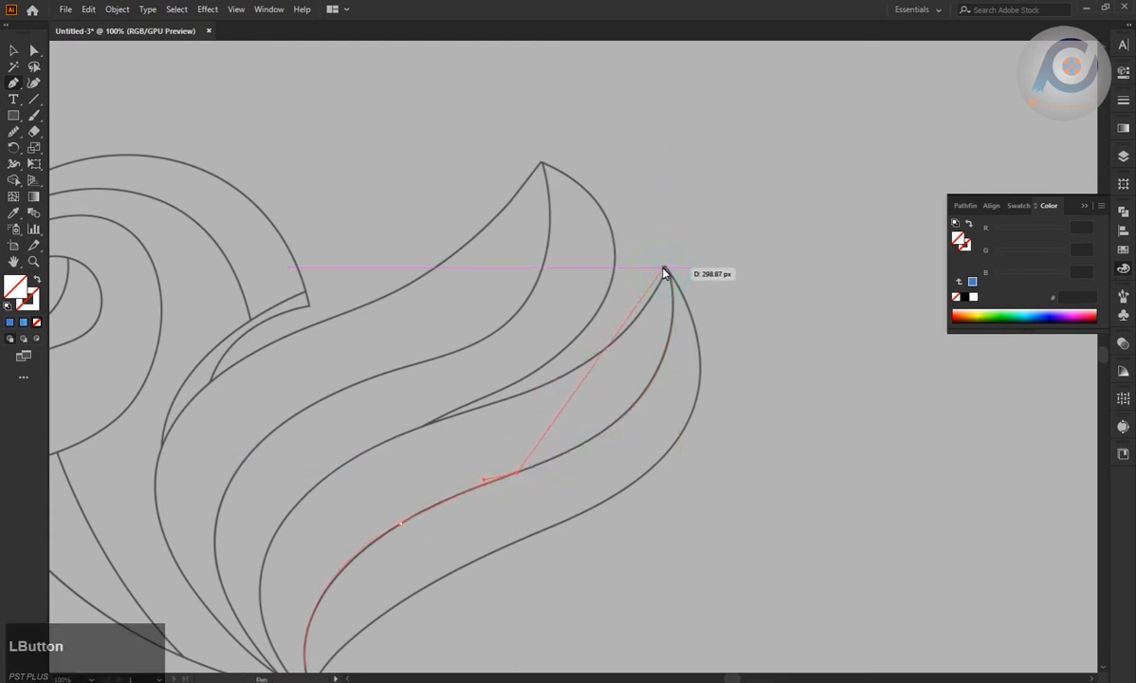
{"action": "left_click_drag", "start_coordinate": [664, 267], "coordinate": [619, 109]}
{"action": "scroll", "coordinate": [733, 430], "scroll_direction": "down", "scroll_amount": 2}
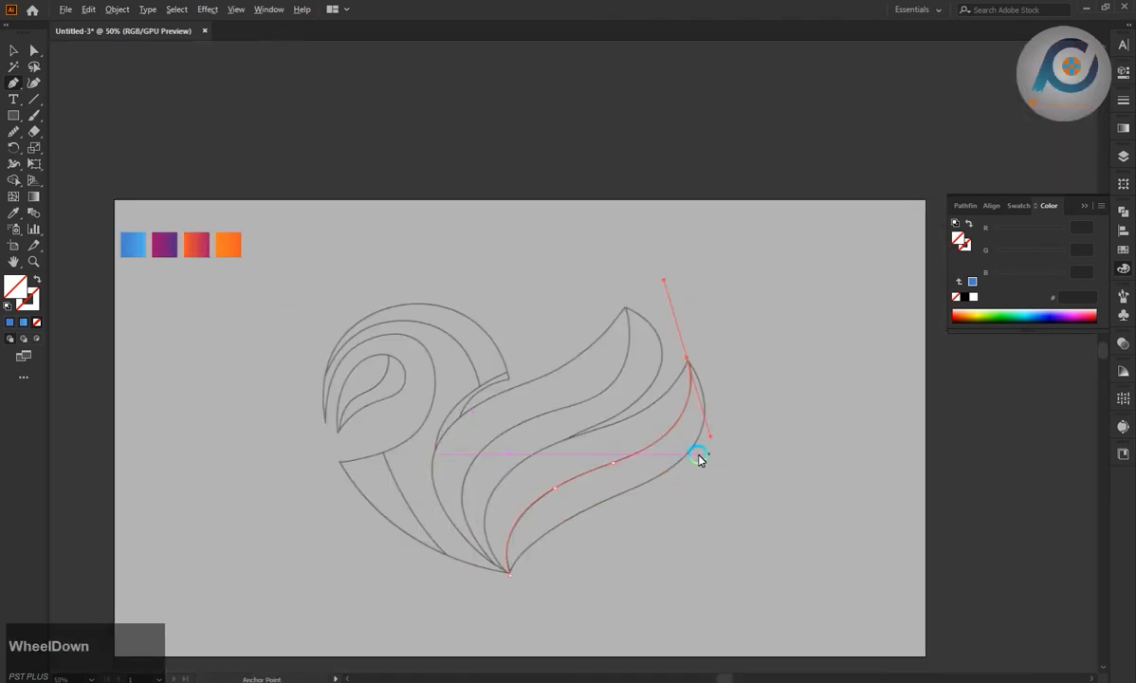
{"action": "scroll", "coordinate": [463, 520], "scroll_direction": "up", "scroll_amount": 1}
{"action": "scroll", "coordinate": [517, 464], "scroll_direction": "down", "scroll_amount": 2}
{"action": "scroll", "coordinate": [497, 492], "scroll_direction": "up", "scroll_amount": 1}
{"action": "scroll", "coordinate": [495, 491], "scroll_direction": "up", "scroll_amount": 2}
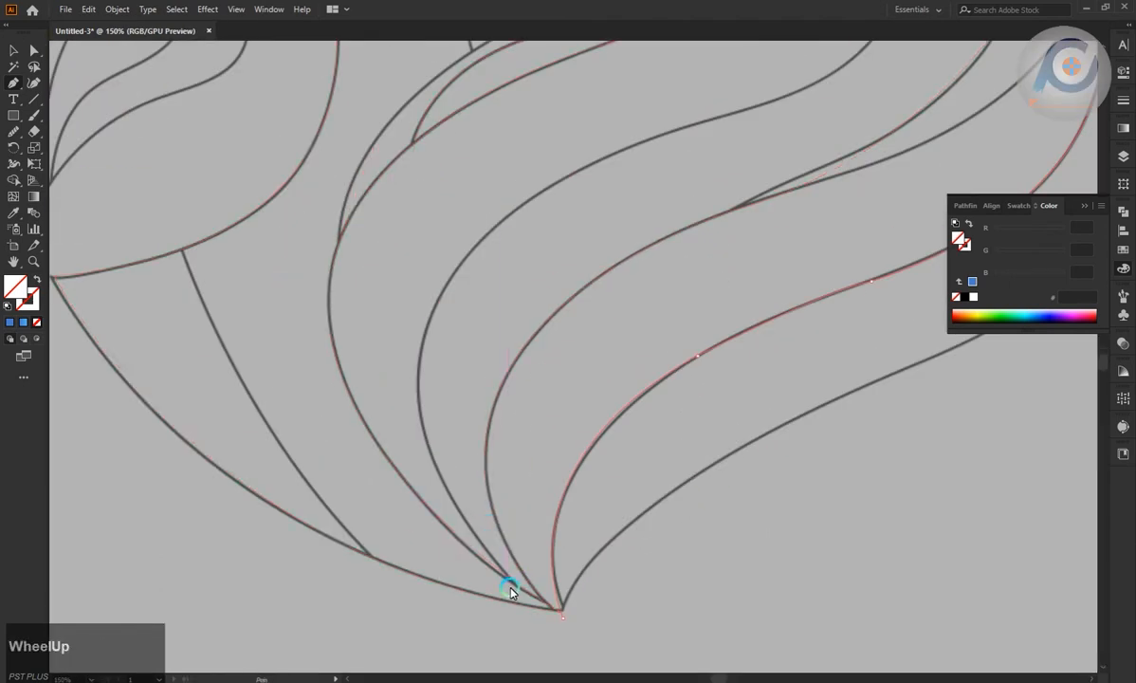
- Start a path near the bird's bottom point and trace the lower part of the upper feather's inner curve
{"action": "left_click", "coordinate": [522, 595]}
{"action": "left_click_drag", "start_coordinate": [444, 286], "coordinate": [532, 134]}
{"action": "scroll", "coordinate": [489, 281], "scroll_direction": "down", "scroll_amount": 3}
{"action": "scroll", "coordinate": [467, 432], "scroll_direction": "up", "scroll_amount": 3}
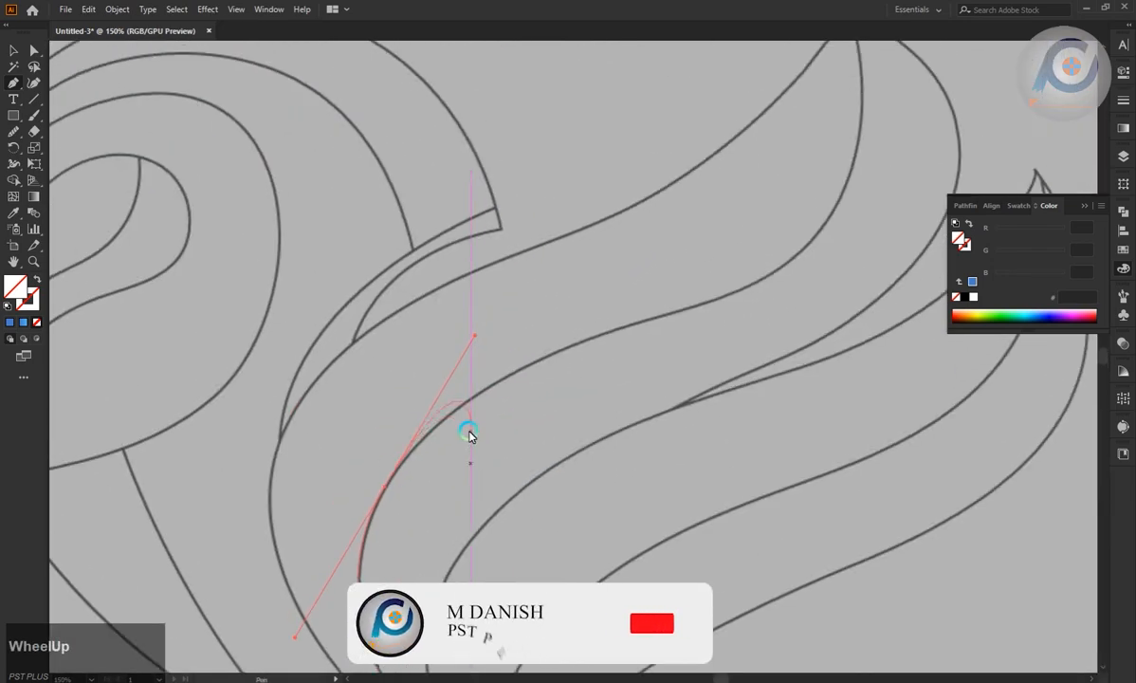
{"action": "left_click_drag", "start_coordinate": [644, 324], "coordinate": [685, 331]}
{"action": "left_click", "coordinate": [644, 323]}
- Continue the upper feather's inner curve along the sketch line up to the feather's tip
{"action": "left_click_drag", "start_coordinate": [747, 181], "coordinate": [788, 216]}
{"action": "scroll", "coordinate": [788, 268], "scroll_direction": "down", "scroll_amount": 1}
{"action": "scroll", "coordinate": [788, 268], "scroll_direction": "up", "scroll_amount": 1}
{"action": "key", "text": "ctrl+z"}
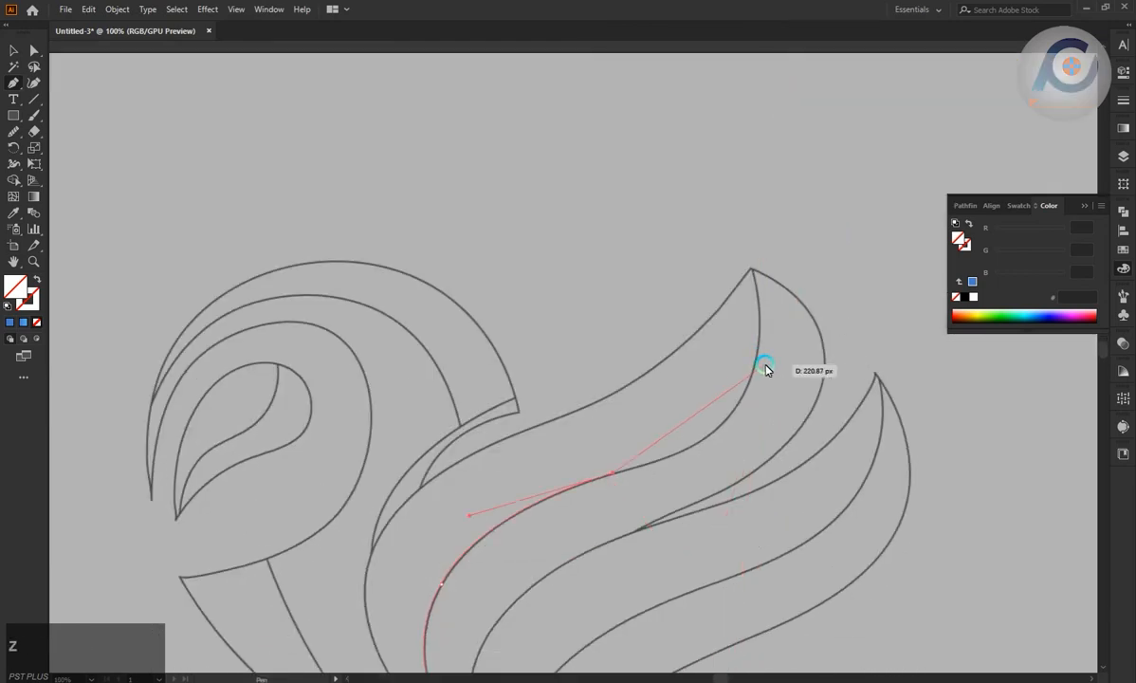
{"action": "left_click_drag", "start_coordinate": [742, 395], "coordinate": [764, 329]}
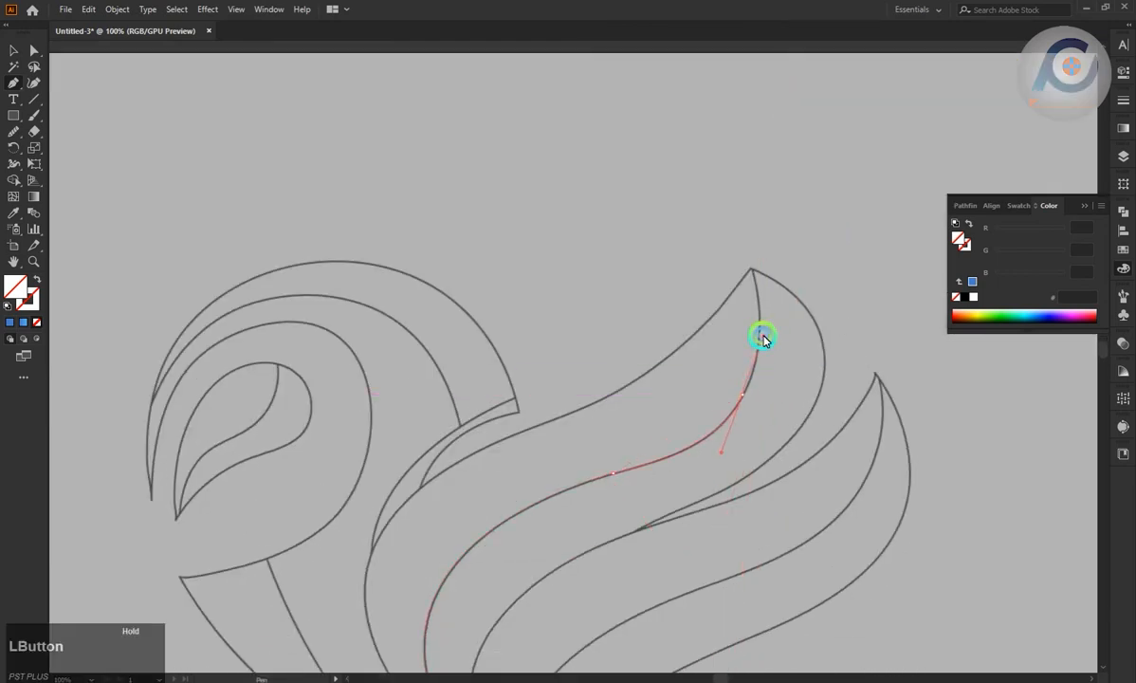
{"action": "left_click_drag", "start_coordinate": [745, 263], "coordinate": [723, 194]}
{"action": "key", "text": "ctrl+z"}
{"action": "key", "text": "ctrl+z"}
{"action": "scroll", "coordinate": [679, 413], "scroll_direction": "down", "scroll_amount": 2}
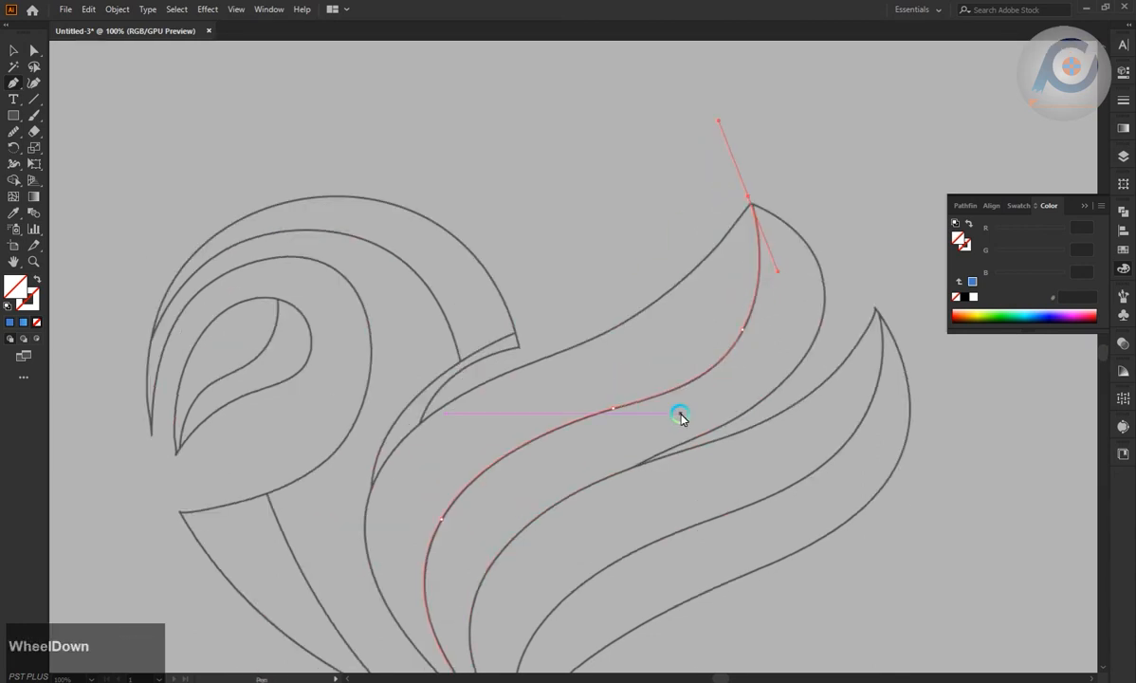
- Trace the belly's dividing line from just above the head's lower curve to just past the belly's outer edge
{"action": "left_click", "coordinate": [404, 351]}
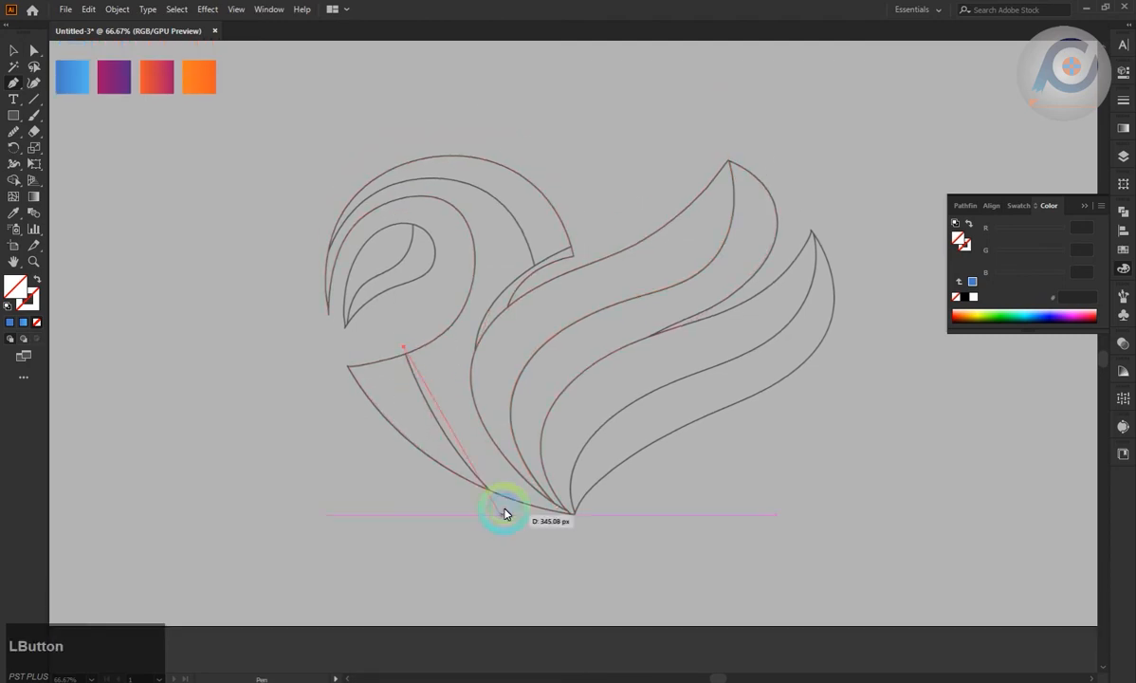
{"action": "left_click_drag", "start_coordinate": [501, 502], "coordinate": [571, 560]}
{"action": "key", "text": "Escape"}
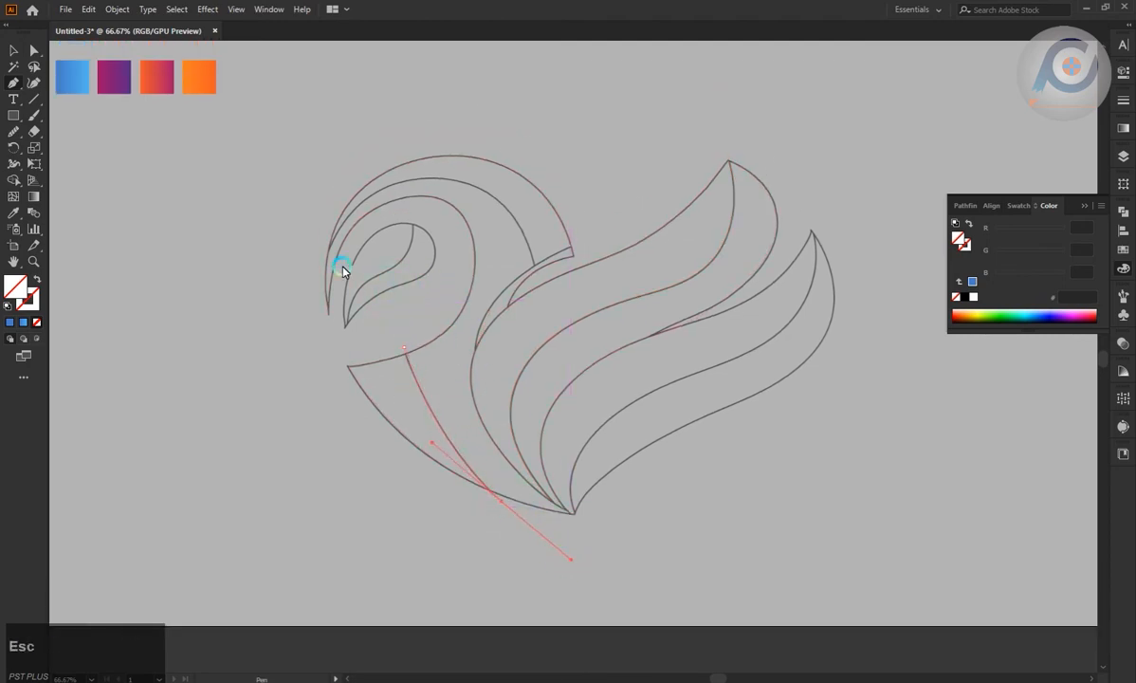
- Trace the middle arc of the head from outside its front edge over to the wing's top line
{"action": "scroll", "coordinate": [331, 245], "scroll_direction": "up", "scroll_amount": 2}
{"action": "left_click", "coordinate": [310, 290]}
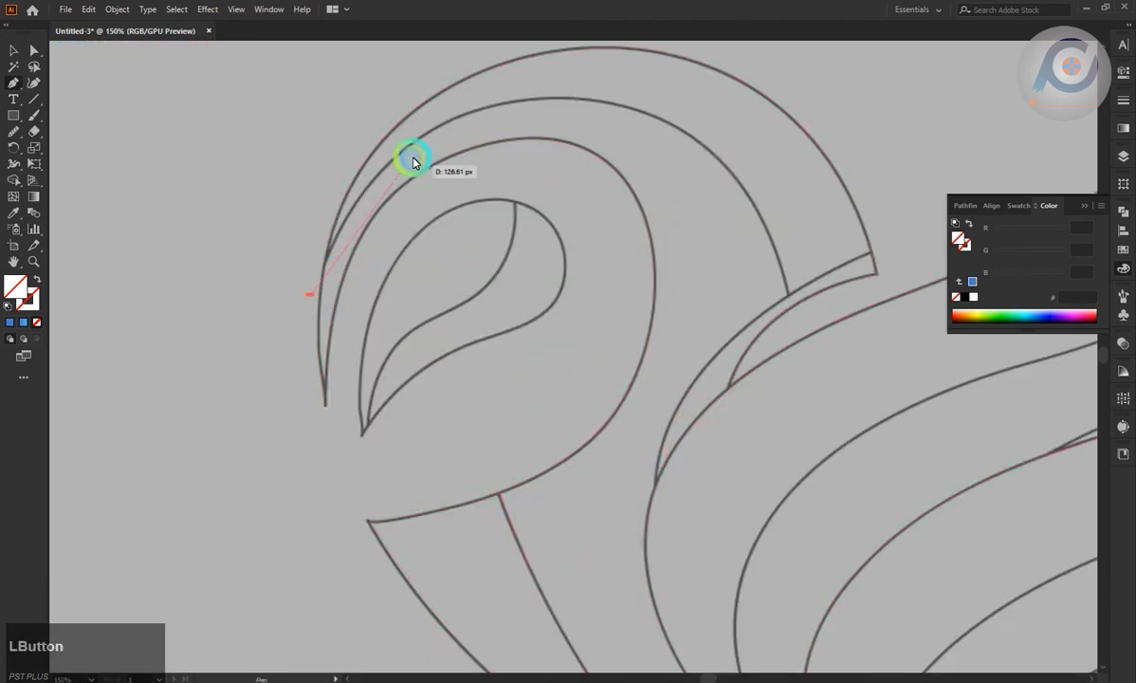
{"action": "left_click_drag", "start_coordinate": [478, 109], "coordinate": [617, 70]}
{"action": "left_click", "coordinate": [478, 109]}
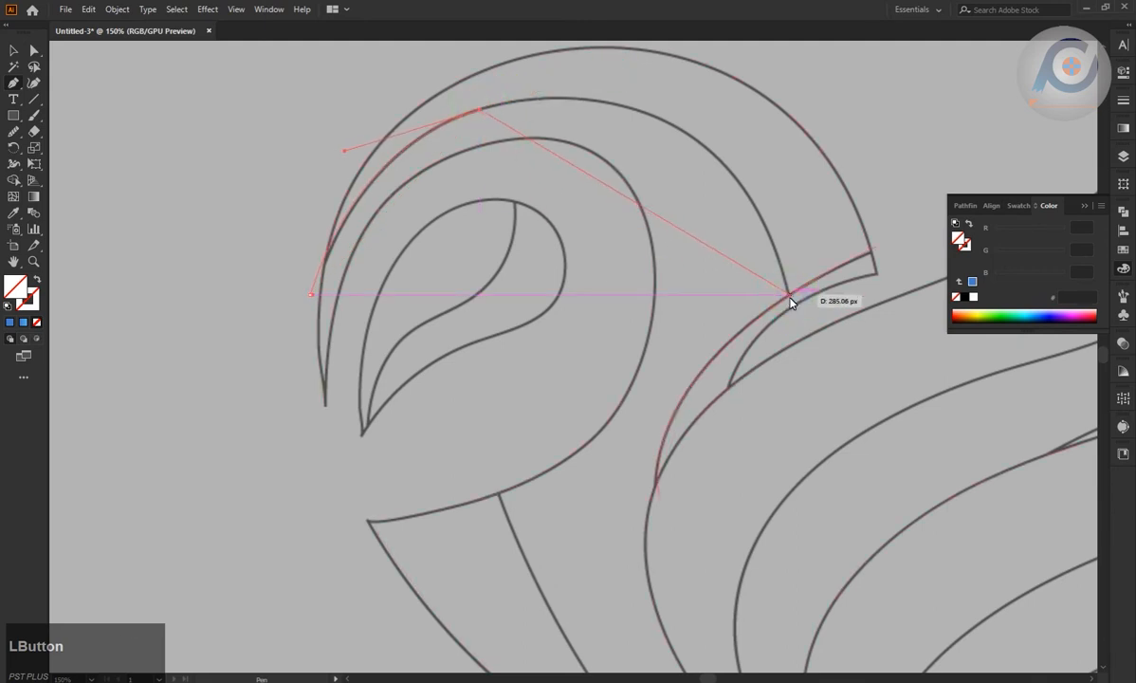
{"action": "left_click_drag", "start_coordinate": [789, 298], "coordinate": [785, 356]}
{"action": "scroll", "coordinate": [735, 372], "scroll_direction": "down", "scroll_amount": 2}
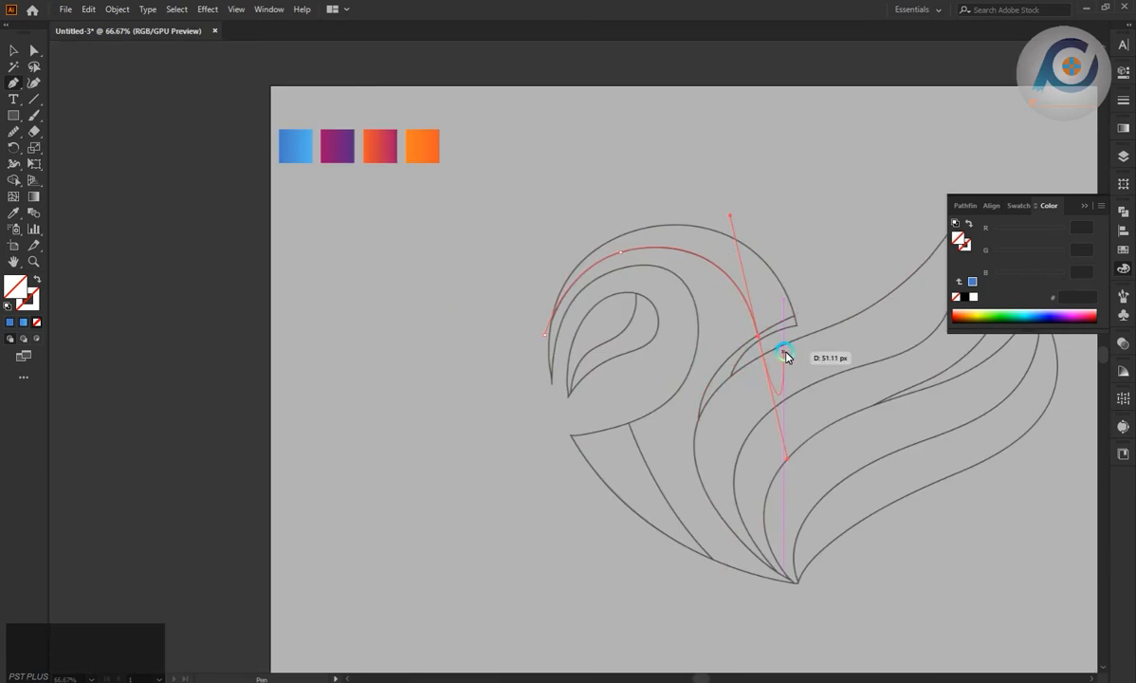
- Start a path at the teardrop's pointed tip and trace its upper curve around to the rounded end
{"action": "scroll", "coordinate": [618, 378], "scroll_direction": "up", "scroll_amount": 2}
{"action": "left_click", "coordinate": [517, 417]}
{"action": "left_click_drag", "start_coordinate": [607, 195], "coordinate": [719, 133]}
{"action": "left_click", "coordinate": [607, 194]}
{"action": "left_click_drag", "start_coordinate": [717, 263], "coordinate": [722, 382]}
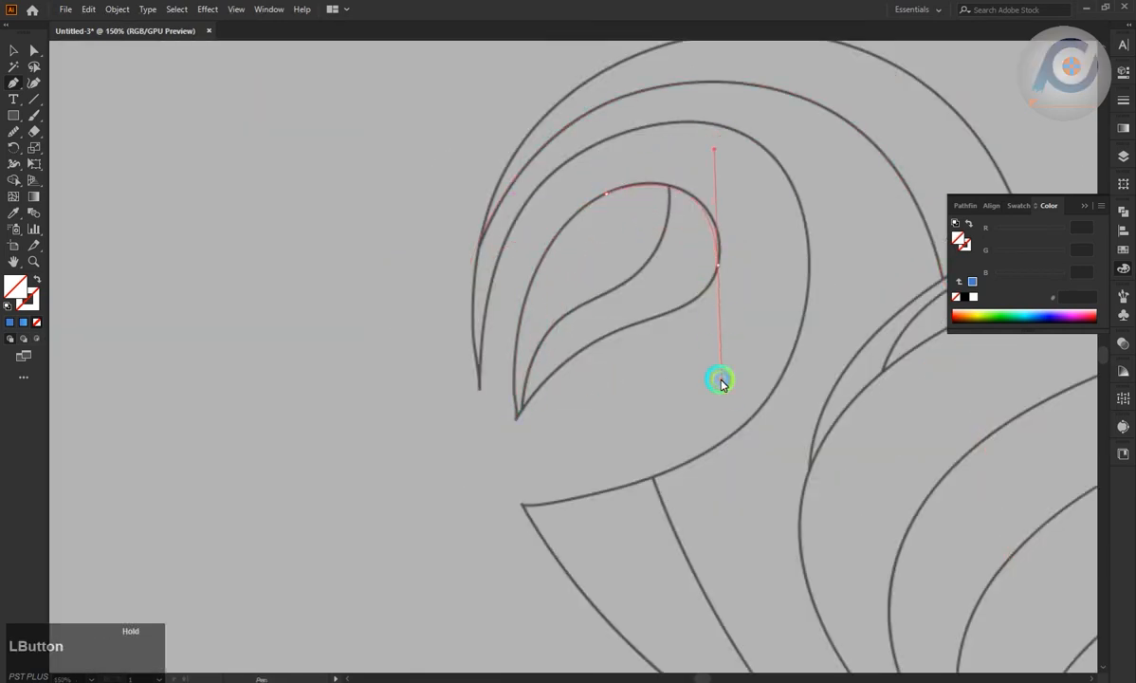
{"action": "key", "text": "ctrl+z"}
{"action": "left_click_drag", "start_coordinate": [716, 228], "coordinate": [741, 301]}
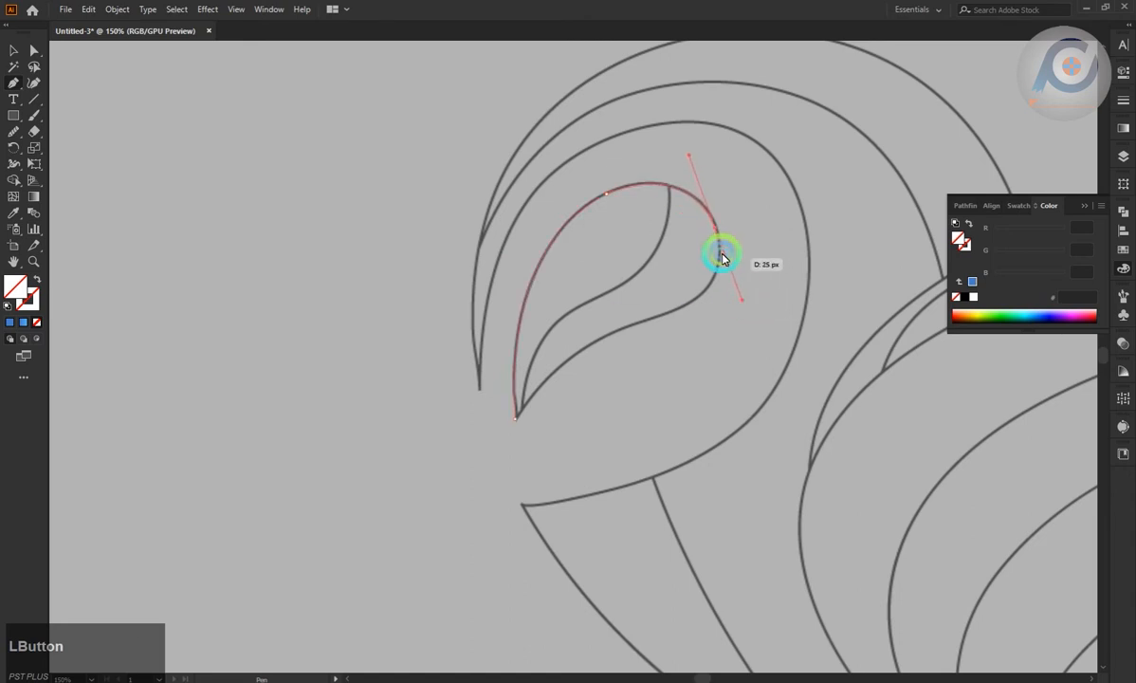
- Continue the teardrop outline around its rounded end and back along the lower curve, closing it at the tip
{"action": "left_click", "coordinate": [716, 228]}
{"action": "key", "text": "ctrl+z"}
{"action": "left_click", "coordinate": [716, 228]}
{"action": "left_click_drag", "start_coordinate": [672, 310], "coordinate": [602, 329]}
{"action": "left_click", "coordinate": [672, 310]}
{"action": "left_click_drag", "start_coordinate": [515, 418], "coordinate": [460, 505]}
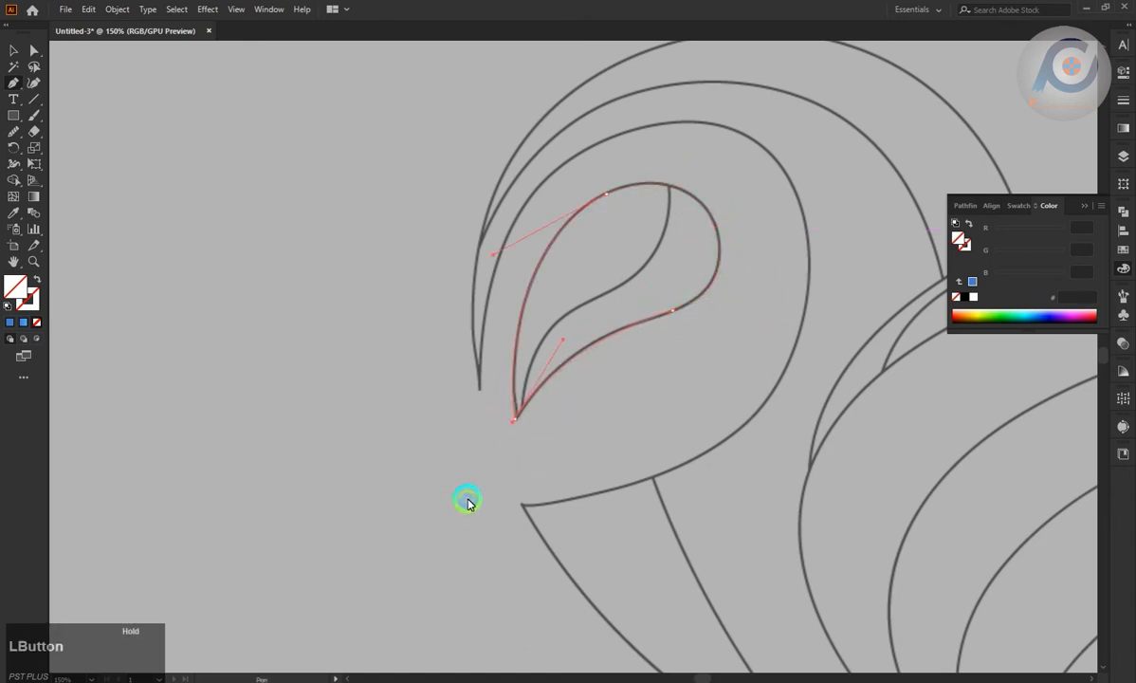
- Trace the S-shaped line inside the teardrop from its top edge to the pointed tip and end the path
{"action": "left_click", "coordinate": [668, 180]}
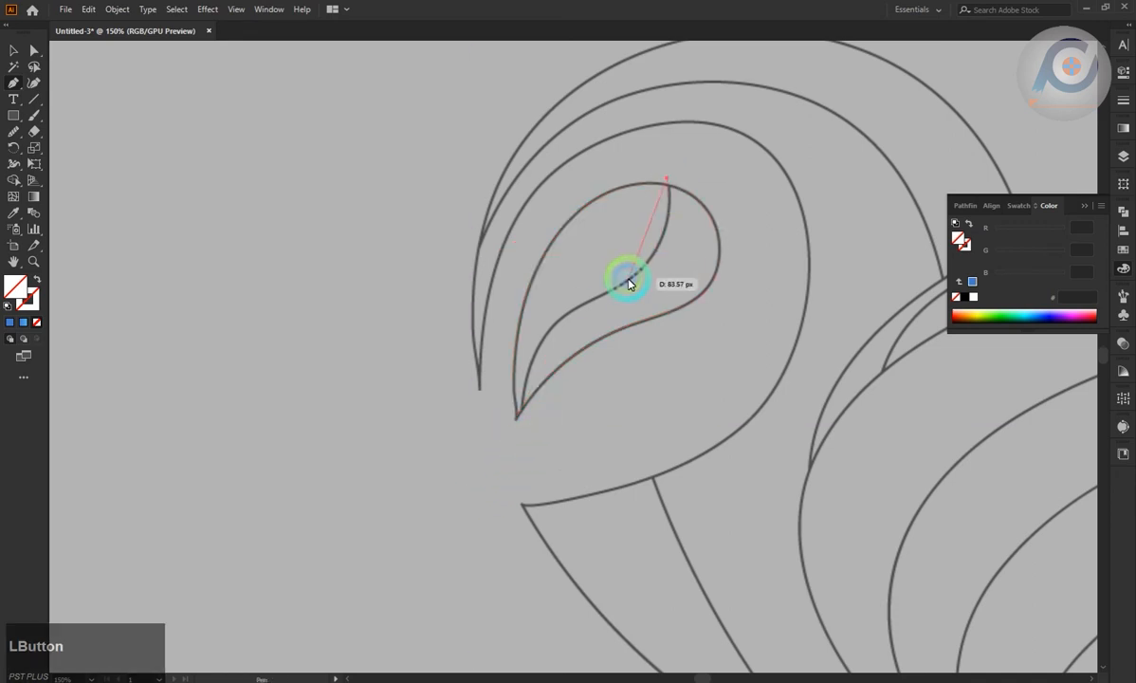
{"action": "left_click_drag", "start_coordinate": [617, 283], "coordinate": [542, 327]}
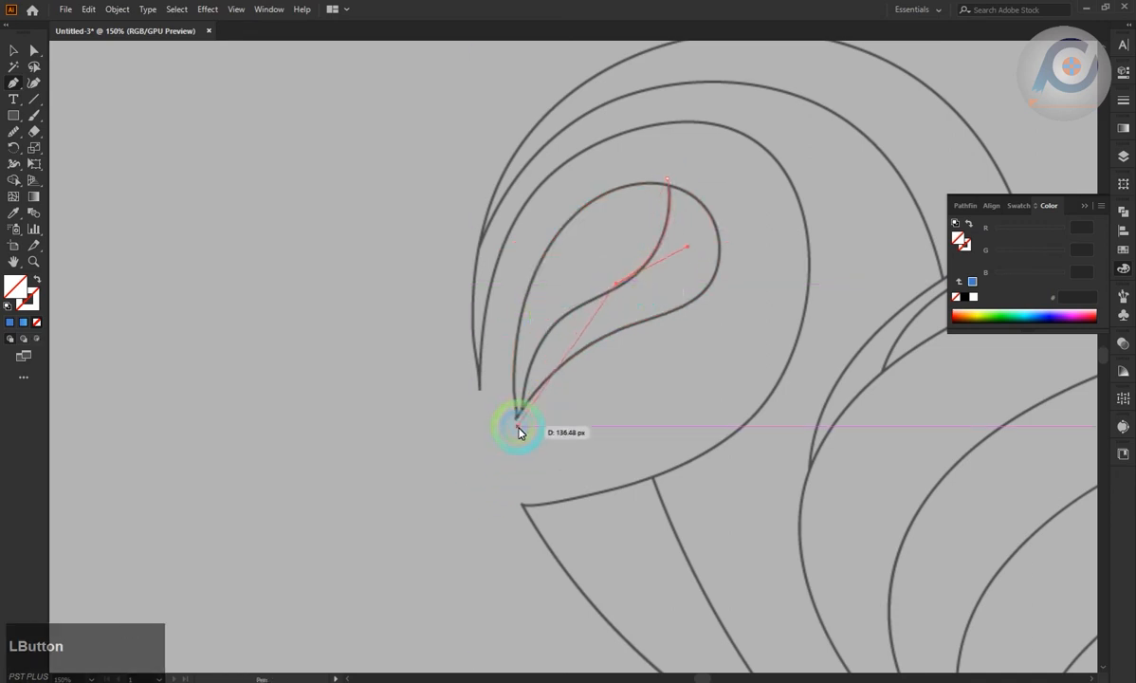
{"action": "left_click_drag", "start_coordinate": [517, 422], "coordinate": [518, 542]}
{"action": "key", "text": "Escape"}
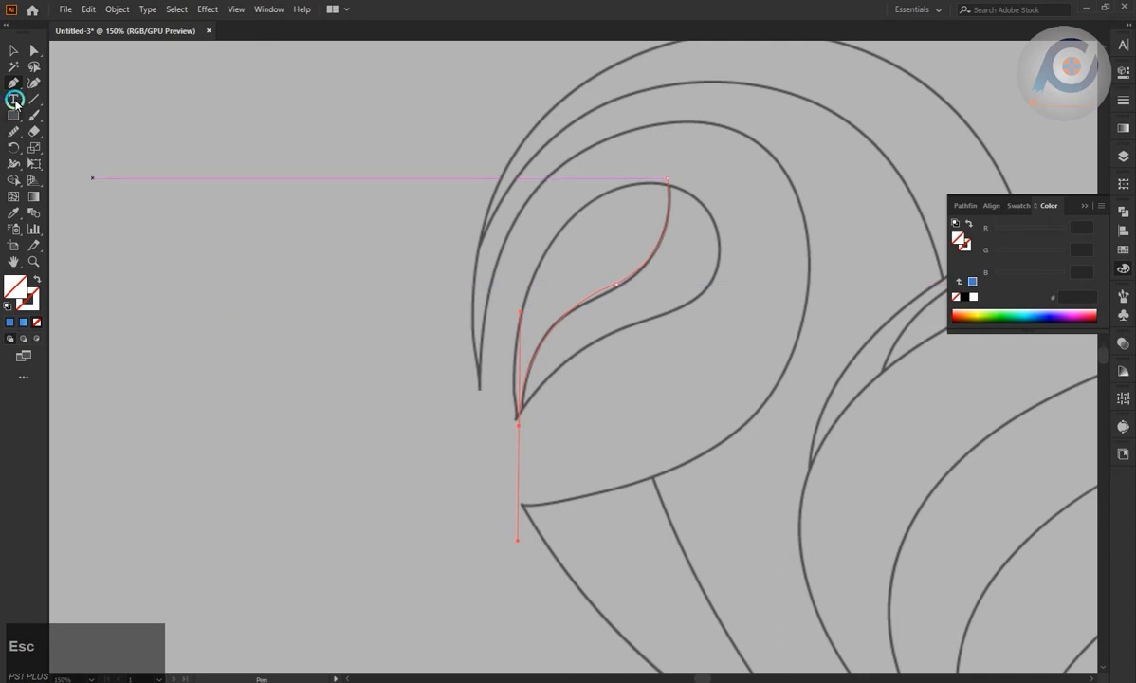
- Select all the artwork and smooth the bend of the S-shaped line inside the teardrop with the Smooth tool
{"action": "scroll", "coordinate": [294, 337], "scroll_direction": "down", "scroll_amount": 3}
{"action": "left_click", "coordinate": [20, 55]}
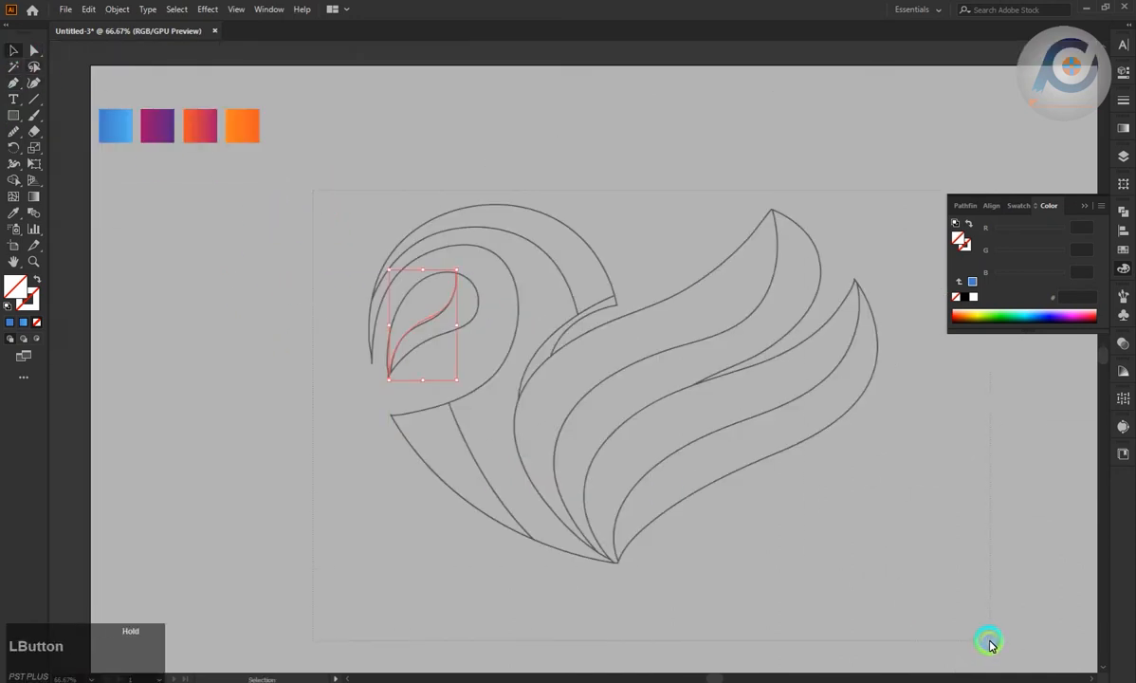
{"action": "left_click_drag", "start_coordinate": [990, 644], "coordinate": [929, 585]}
{"action": "left_click", "coordinate": [367, 240]}
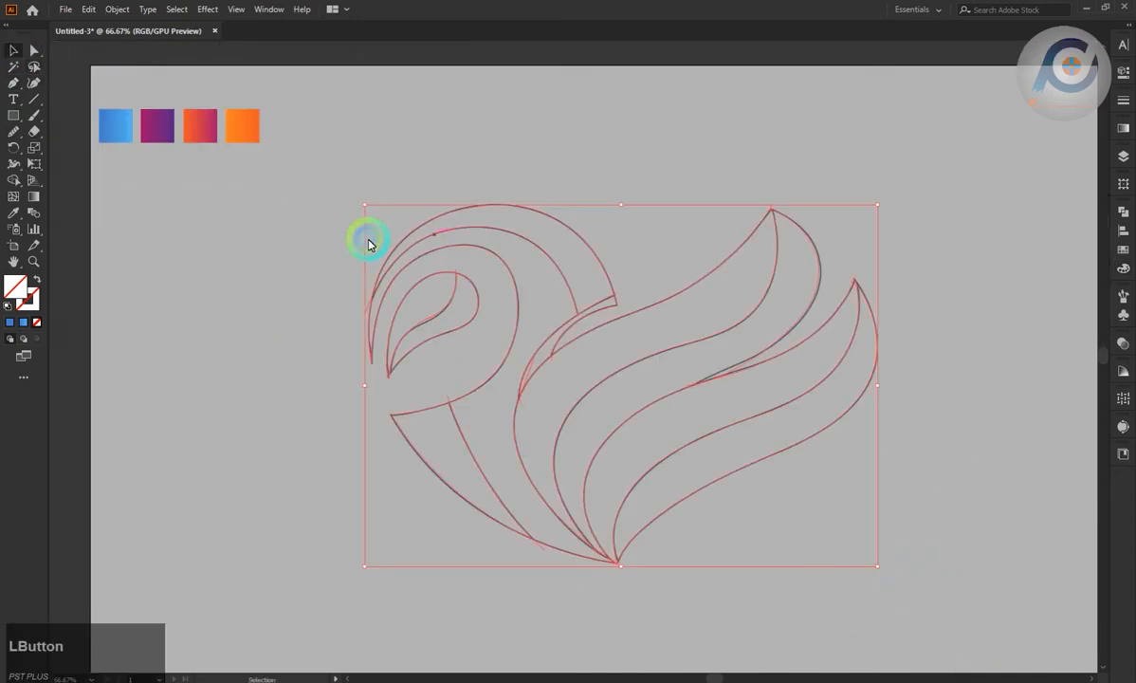
{"action": "left_click", "coordinate": [14, 132]}
{"action": "key", "text": "alt"}
{"action": "scroll", "coordinate": [503, 297], "scroll_direction": "up", "scroll_amount": 3}
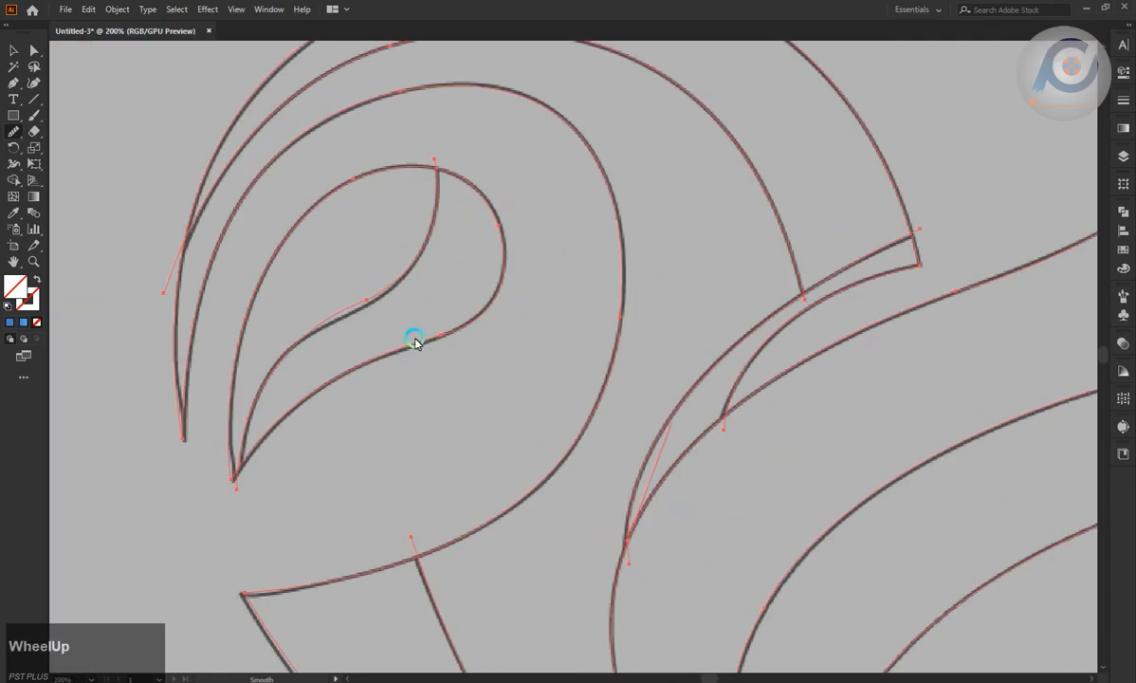
{"action": "left_click_drag", "start_coordinate": [413, 334], "coordinate": [396, 304]}
{"action": "scroll", "coordinate": [441, 356], "scroll_direction": "down", "scroll_amount": 2}
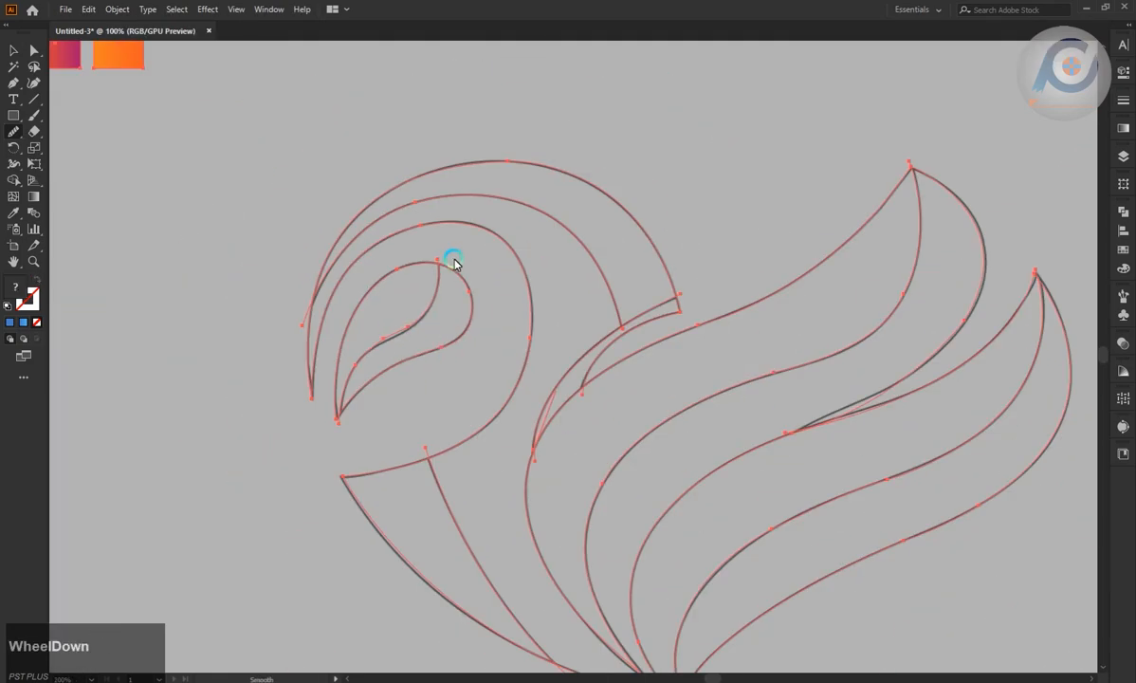
- Reselect all the artwork, including both the bird paths and the colour swatches
{"action": "scroll", "coordinate": [486, 358], "scroll_direction": "down", "scroll_amount": 1}
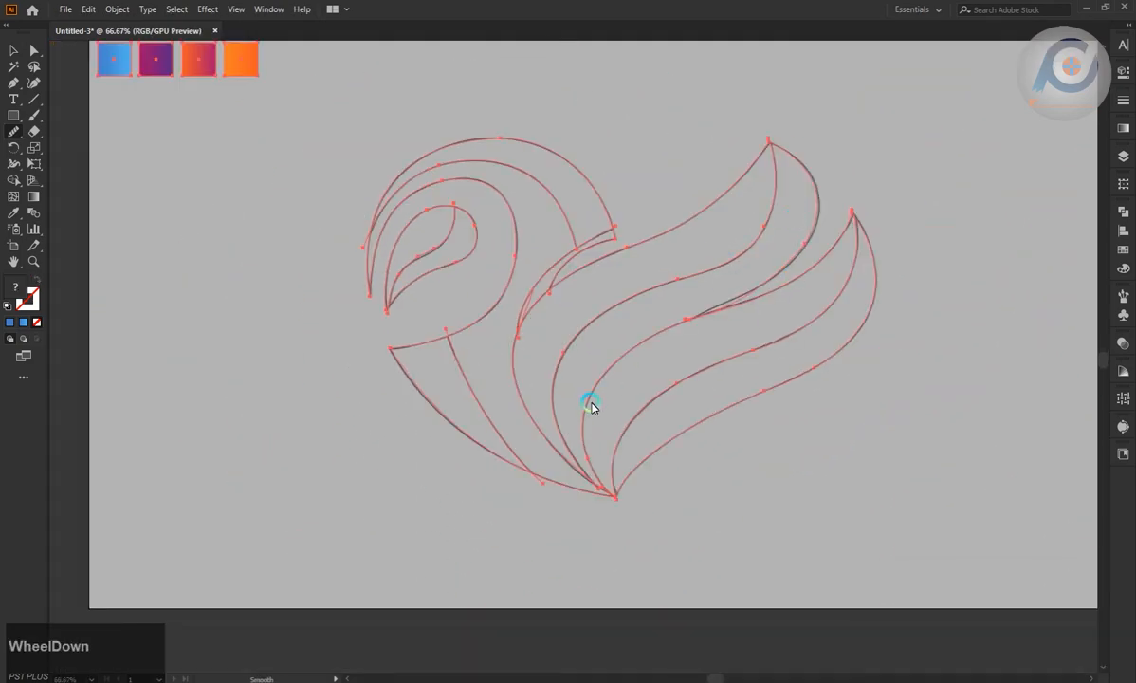
{"action": "scroll", "coordinate": [592, 407], "scroll_direction": "up", "scroll_amount": 1}
{"action": "scroll", "coordinate": [595, 287], "scroll_direction": "up", "scroll_amount": 3}
{"action": "scroll", "coordinate": [552, 304], "scroll_direction": "down", "scroll_amount": 1}
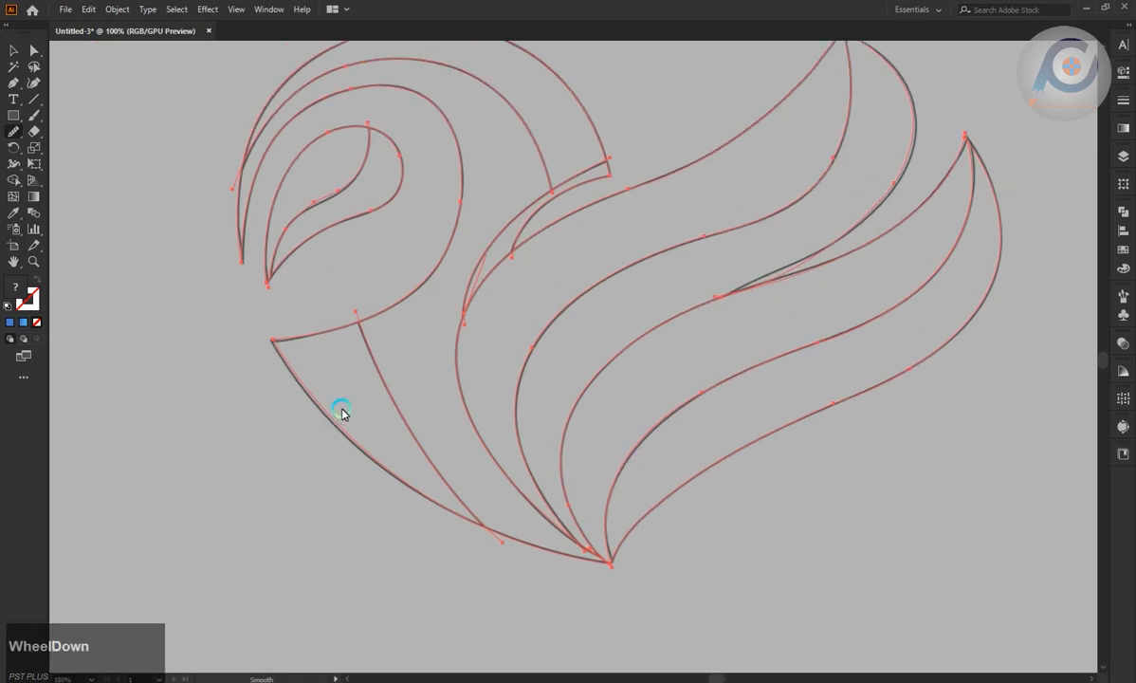
{"action": "scroll", "coordinate": [417, 431], "scroll_direction": "up", "scroll_amount": 3}
{"action": "left_click", "coordinate": [642, 242]}
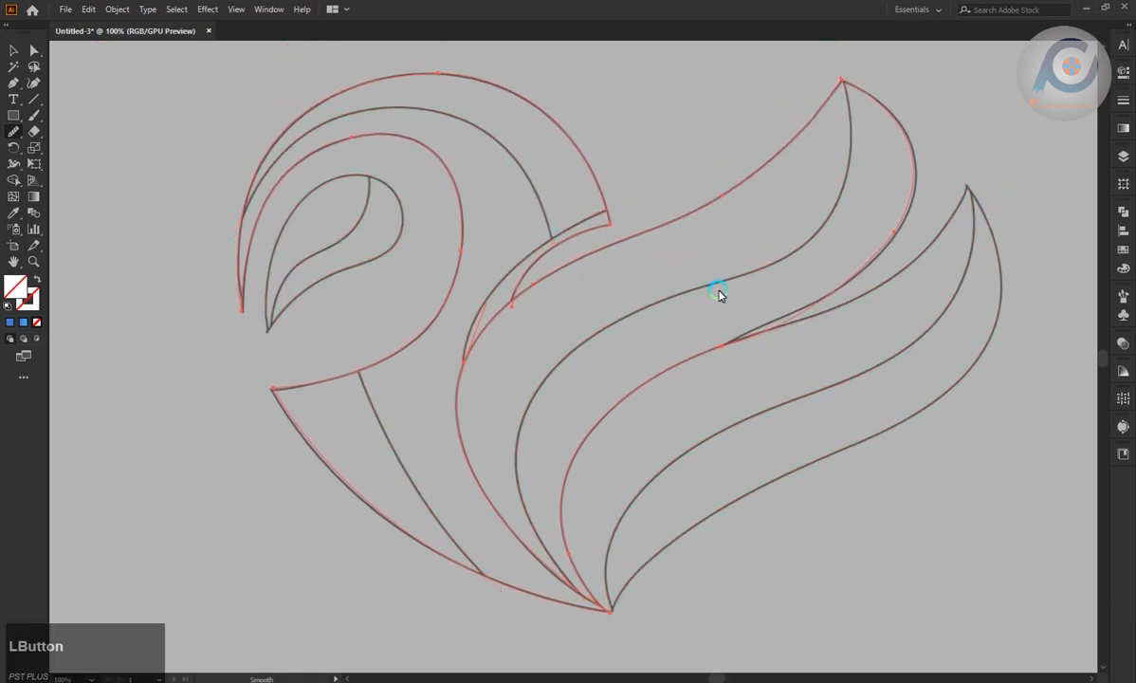
{"action": "key", "text": "ctrl+a"}
{"action": "key", "text": "a"}
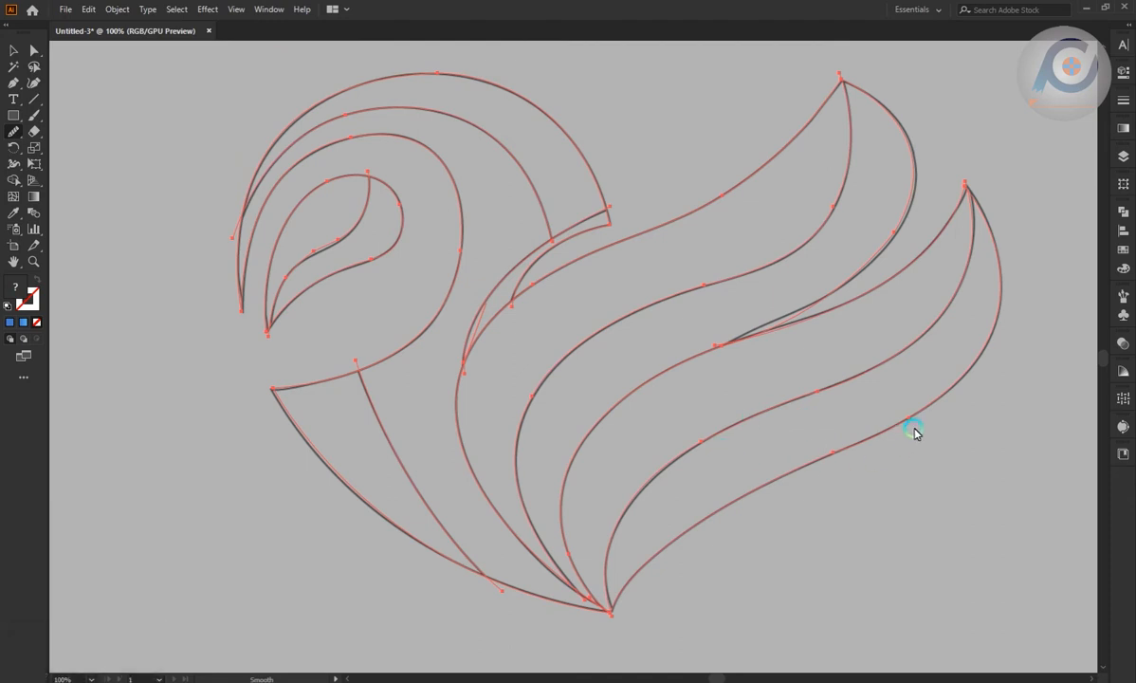
{"action": "scroll", "coordinate": [467, 529], "scroll_direction": "up", "scroll_amount": 1}
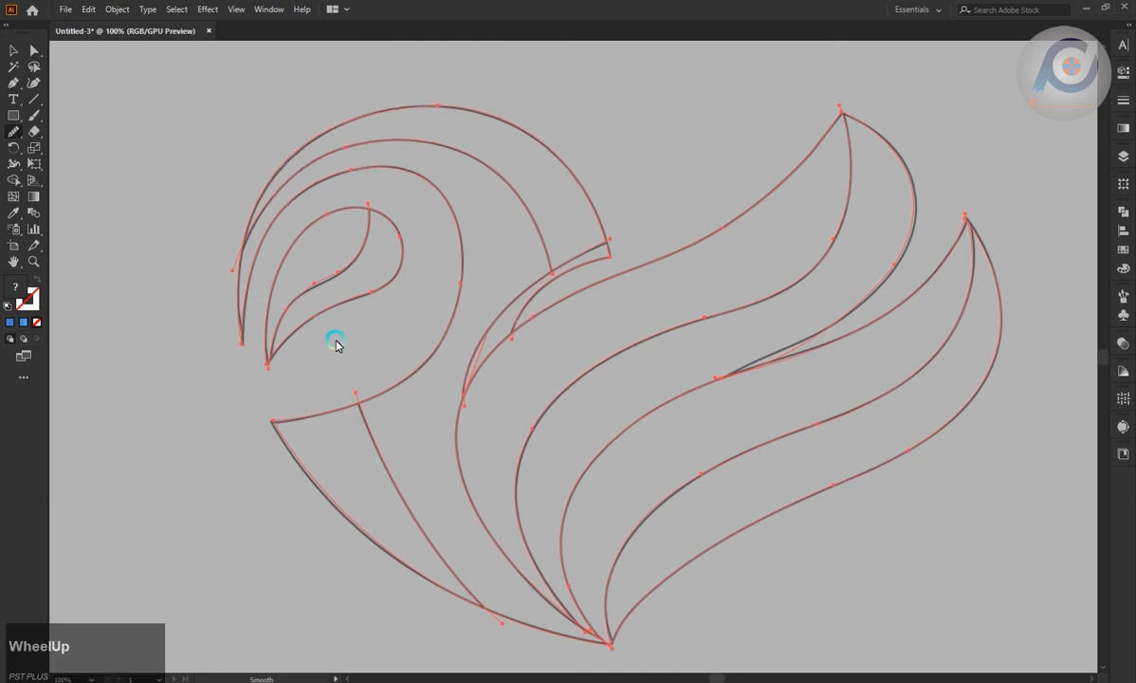
{"action": "key", "text": "a"}
- Build the head's two upper bands with Shape Builder and trim the overhanging line ends at the head's front edge and teardrop tip
{"action": "left_click", "coordinate": [15, 180]}
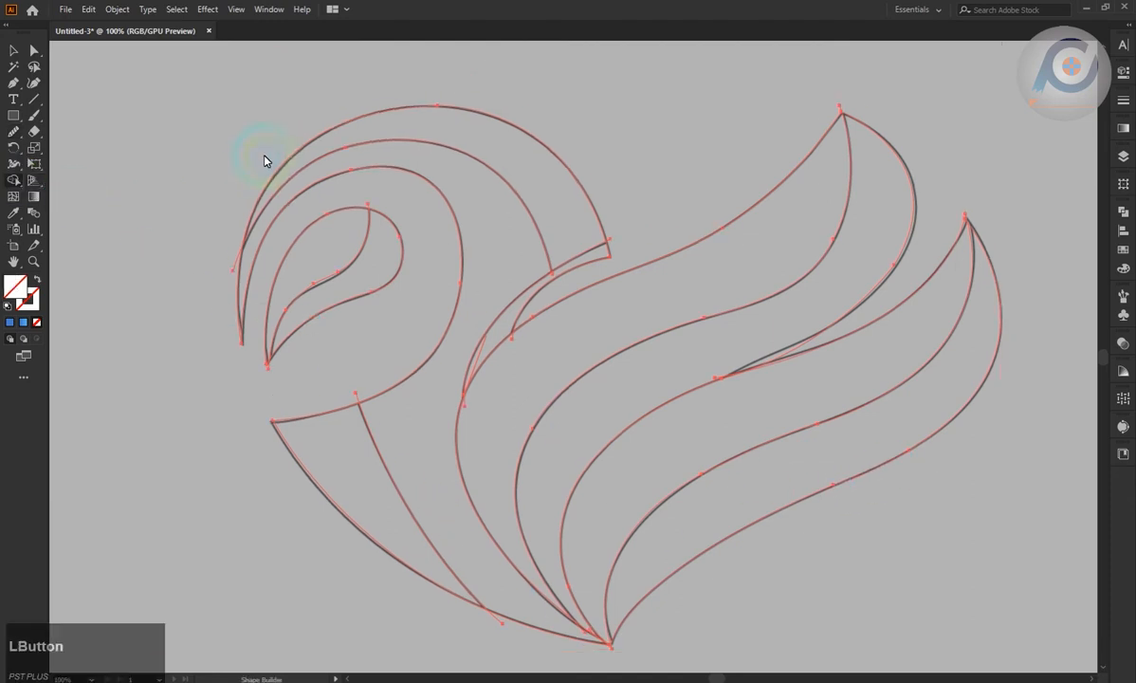
{"action": "left_click", "coordinate": [387, 132]}
{"action": "left_click", "coordinate": [472, 184]}
{"action": "scroll", "coordinate": [265, 253], "scroll_direction": "up", "scroll_amount": 2}
{"action": "left_click", "coordinate": [206, 276], "text": "alt"}
{"action": "scroll", "coordinate": [250, 476], "scroll_direction": "up", "scroll_amount": 2}
{"action": "left_click", "coordinate": [314, 474], "text": "alt"}
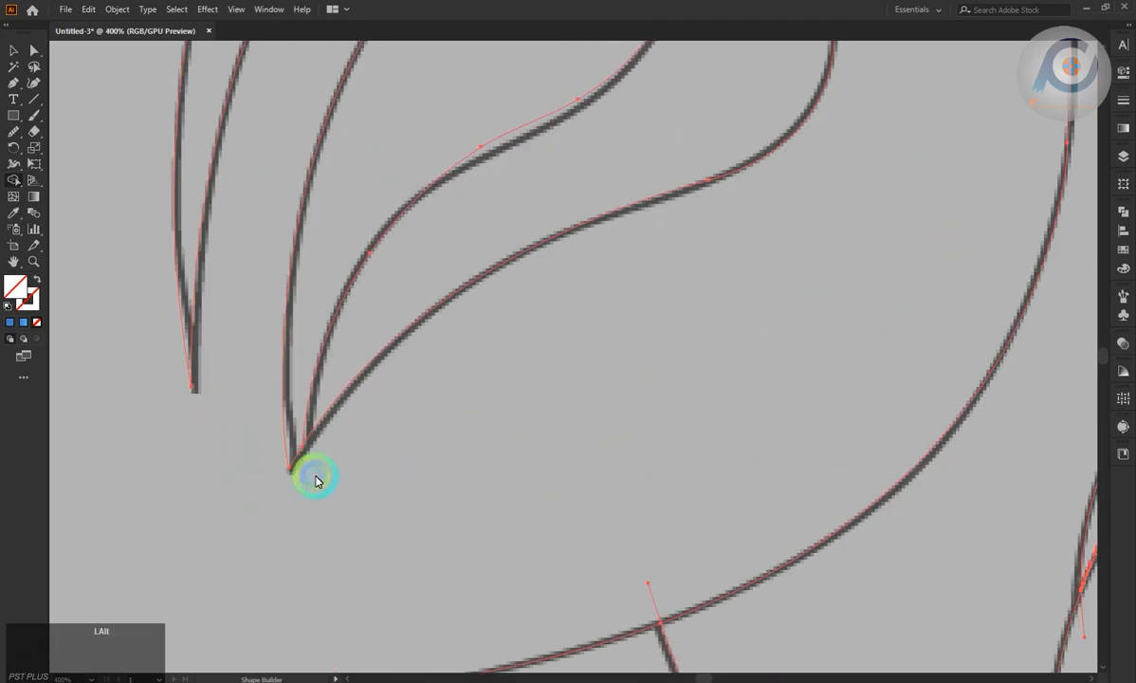
{"action": "scroll", "coordinate": [315, 474], "scroll_direction": "down", "scroll_amount": 2}
- Trim the end of the head's middle arc where it overshoots the wing's top line
{"action": "left_click", "coordinate": [523, 264]}
{"action": "scroll", "coordinate": [507, 117], "scroll_direction": "up", "scroll_amount": 2}
{"action": "scroll", "coordinate": [493, 196], "scroll_direction": "down", "scroll_amount": 2}
{"action": "scroll", "coordinate": [616, 266], "scroll_direction": "up", "scroll_amount": 2}
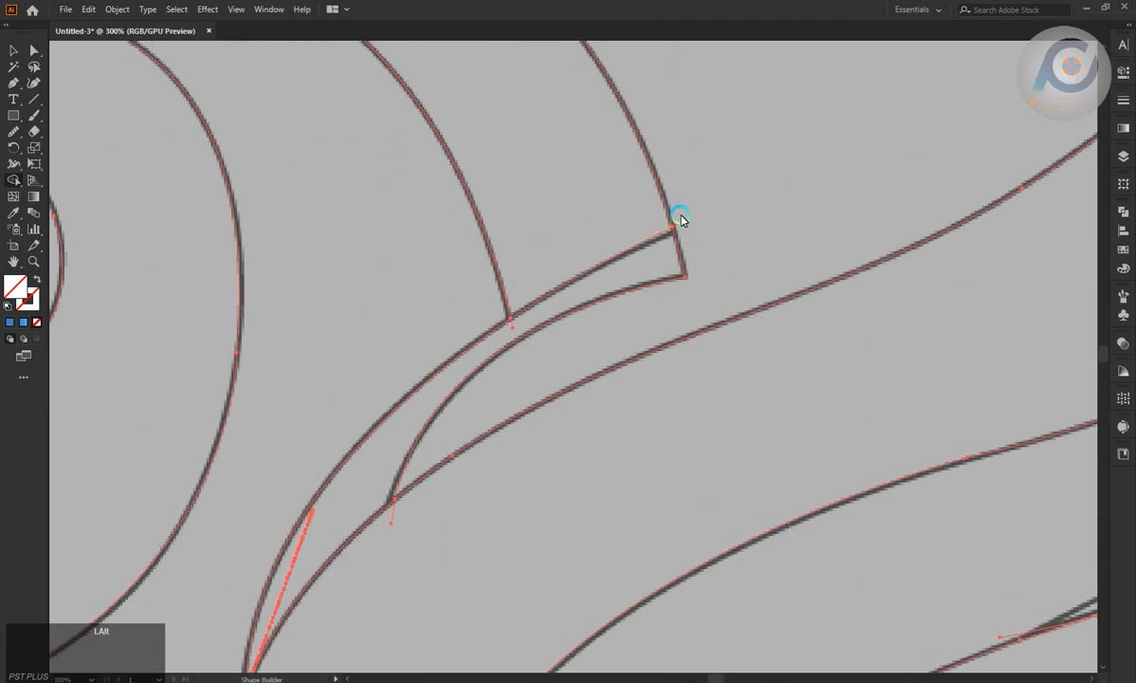
{"action": "left_click", "coordinate": [568, 301]}
{"action": "scroll", "coordinate": [568, 301], "scroll_direction": "up", "scroll_amount": 1}
{"action": "left_click", "coordinate": [533, 313], "text": "alt"}
{"action": "scroll", "coordinate": [542, 337], "scroll_direction": "down", "scroll_amount": 4}
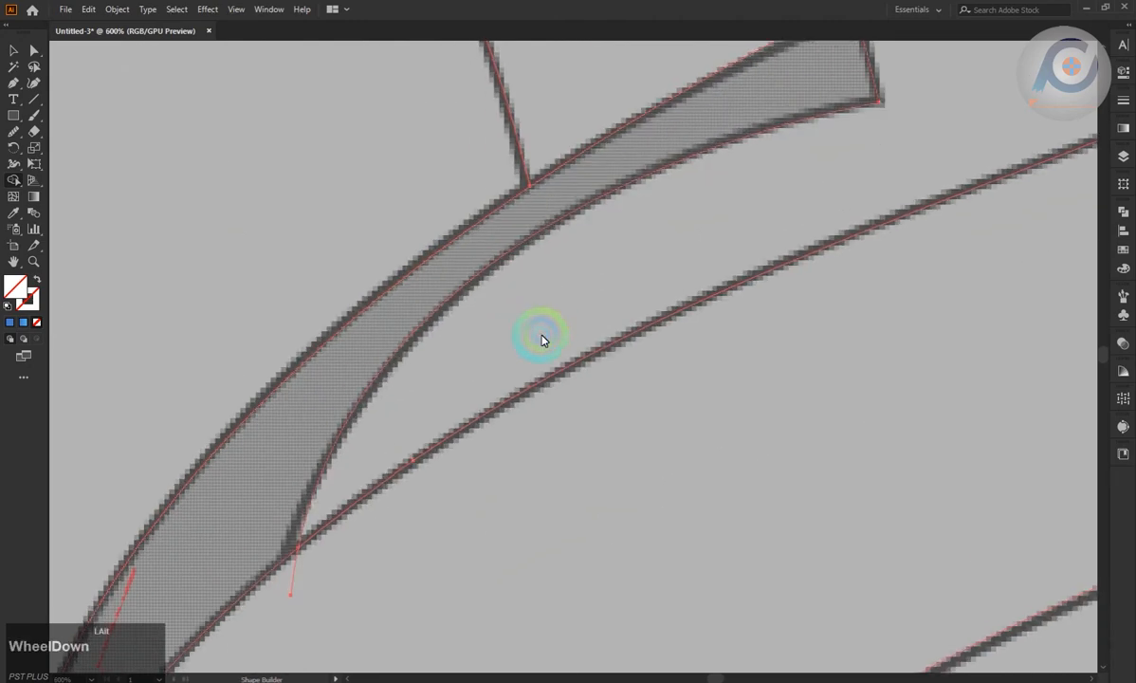
- Remove the stray line fragments inside the narrow sliver between the head and the wing
{"action": "scroll", "coordinate": [480, 446], "scroll_direction": "up", "scroll_amount": 2}
{"action": "scroll", "coordinate": [434, 280], "scroll_direction": "down", "scroll_amount": 2}
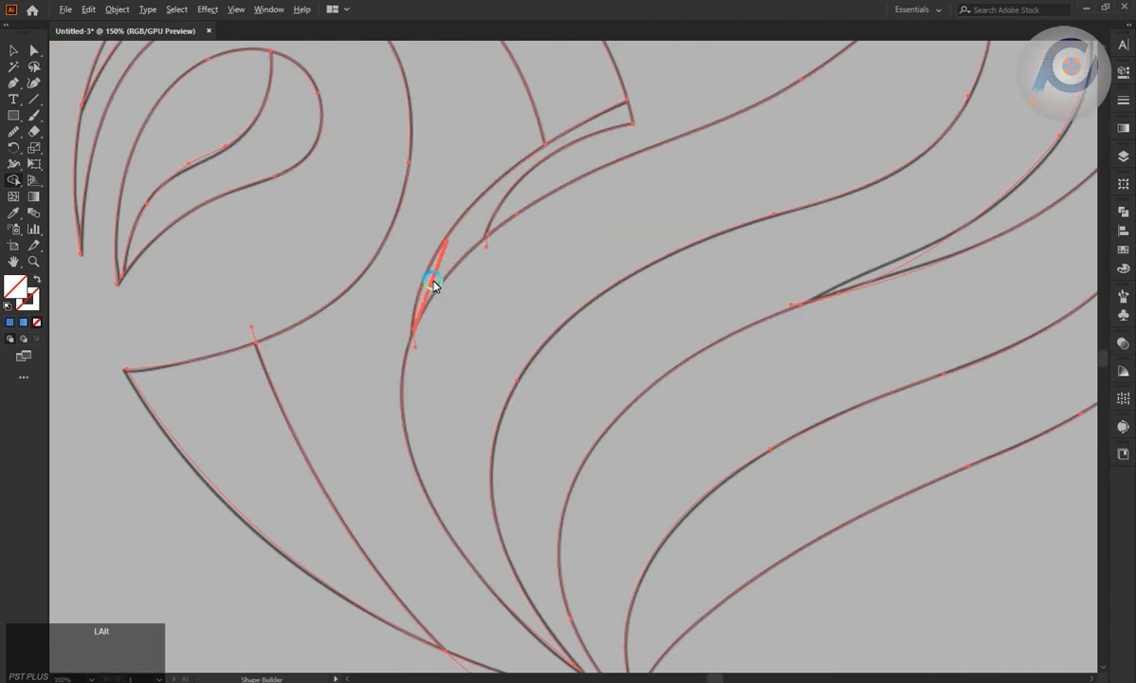
{"action": "scroll", "coordinate": [433, 284], "scroll_direction": "up", "scroll_amount": 2}
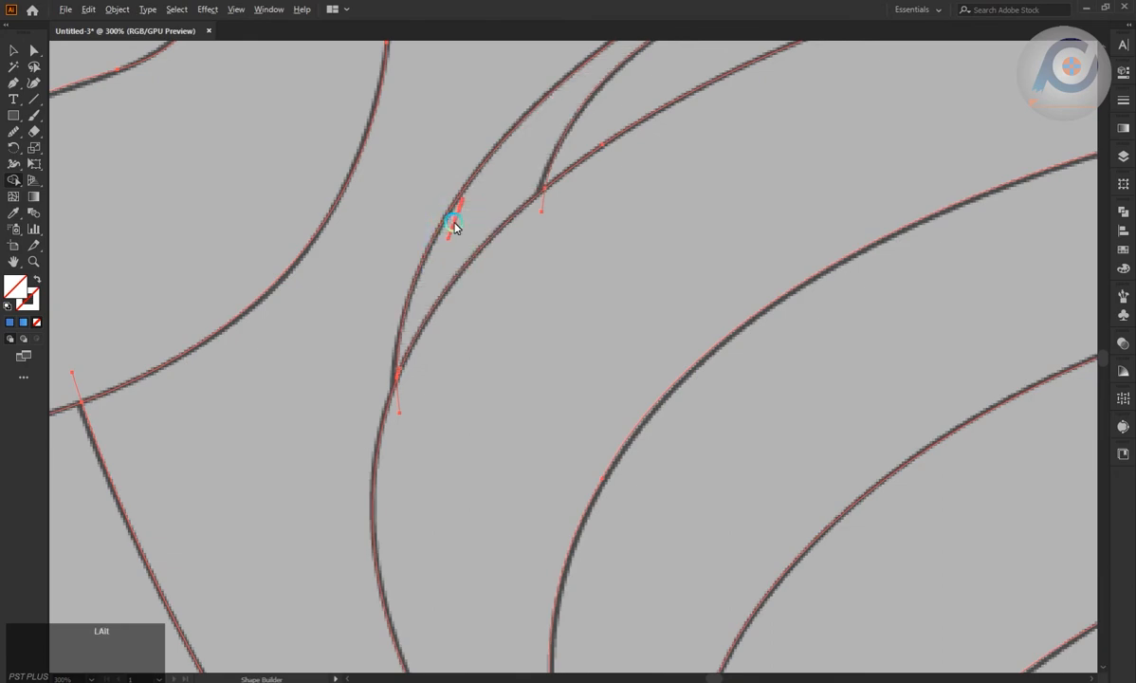
{"action": "scroll", "coordinate": [452, 228], "scroll_direction": "up", "scroll_amount": 1}
{"action": "scroll", "coordinate": [468, 203], "scroll_direction": "up", "scroll_amount": 1}
{"action": "scroll", "coordinate": [458, 335], "scroll_direction": "down", "scroll_amount": 3}
- Trim the leftover line ends where the narrow sliver meets the wing's edge
{"action": "left_click", "coordinate": [523, 266]}
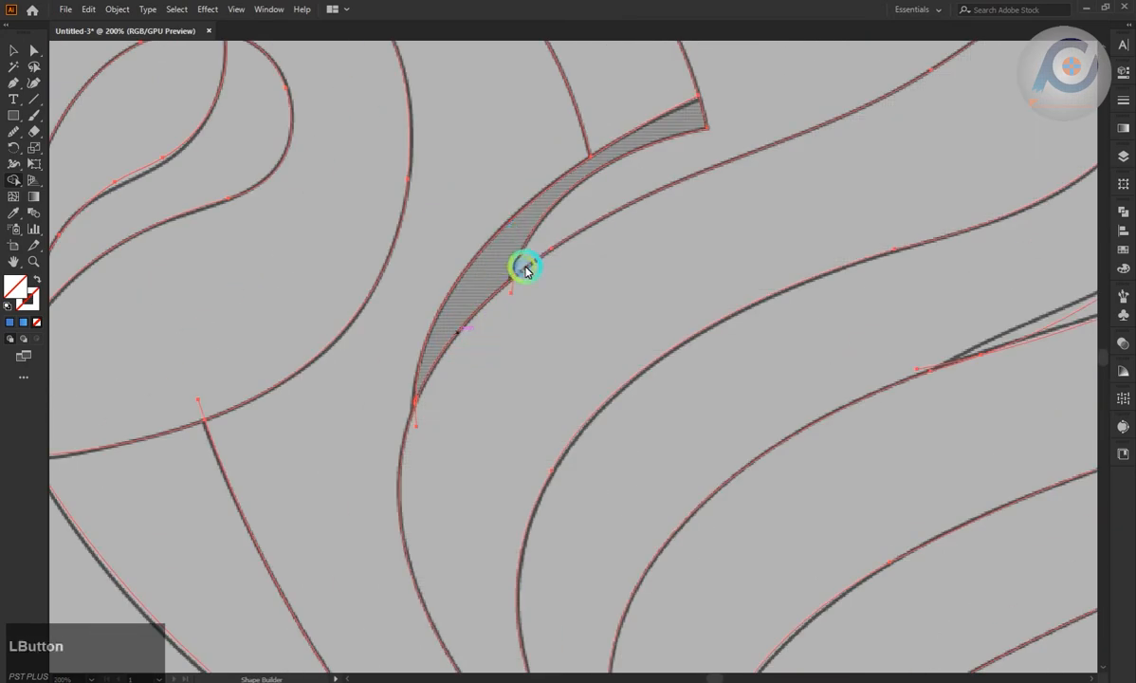
{"action": "scroll", "coordinate": [524, 296], "scroll_direction": "up", "scroll_amount": 3}
{"action": "scroll", "coordinate": [487, 279], "scroll_direction": "down", "scroll_amount": 3}
{"action": "scroll", "coordinate": [441, 236], "scroll_direction": "up", "scroll_amount": 2}
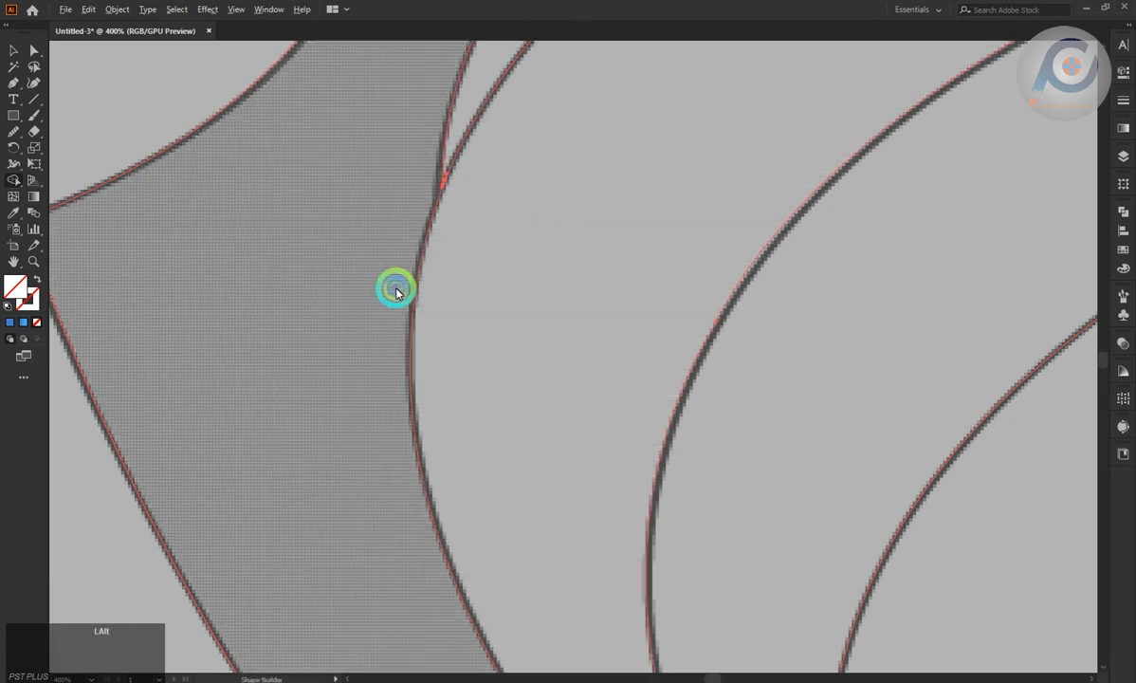
- Build the lowest wing feather with Shape Builder and trim the leftover line ends where the feathers meet at the bird's bottom point
{"action": "scroll", "coordinate": [396, 291], "scroll_direction": "down", "scroll_amount": 4}
{"action": "scroll", "coordinate": [493, 318], "scroll_direction": "down", "scroll_amount": 2}
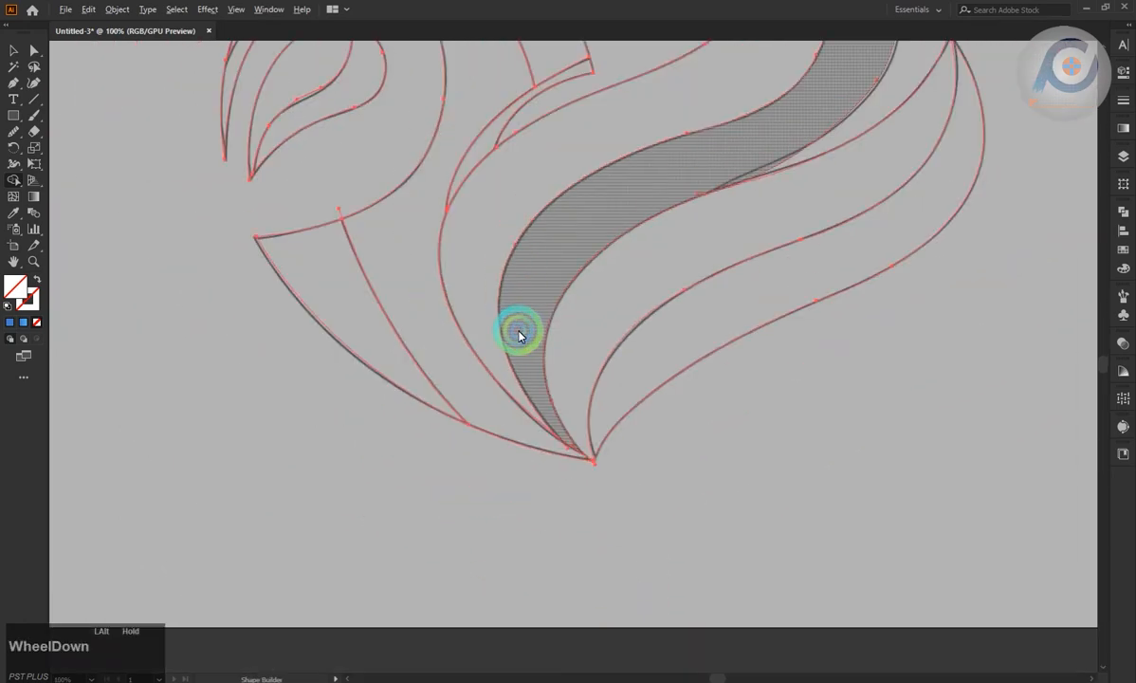
{"action": "scroll", "coordinate": [704, 223], "scroll_direction": "up", "scroll_amount": 4}
{"action": "scroll", "coordinate": [626, 274], "scroll_direction": "down", "scroll_amount": 4}
{"action": "scroll", "coordinate": [625, 274], "scroll_direction": "down", "scroll_amount": 1}
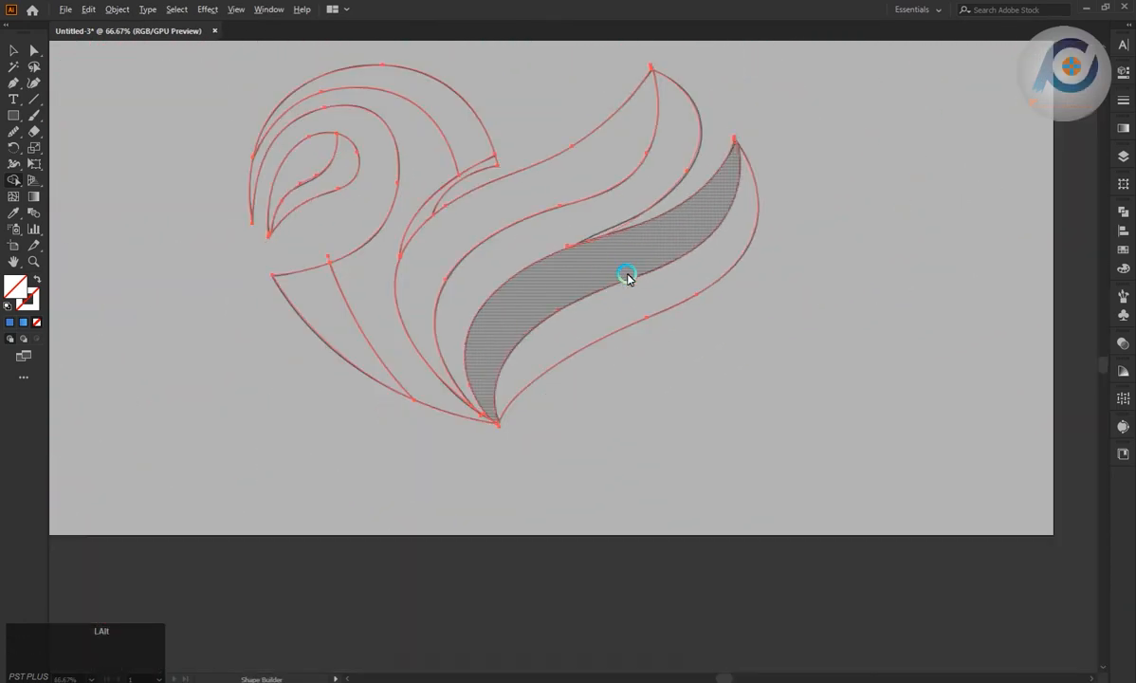
{"action": "left_click", "coordinate": [656, 304]}
{"action": "scroll", "coordinate": [523, 411], "scroll_direction": "up", "scroll_amount": 6}
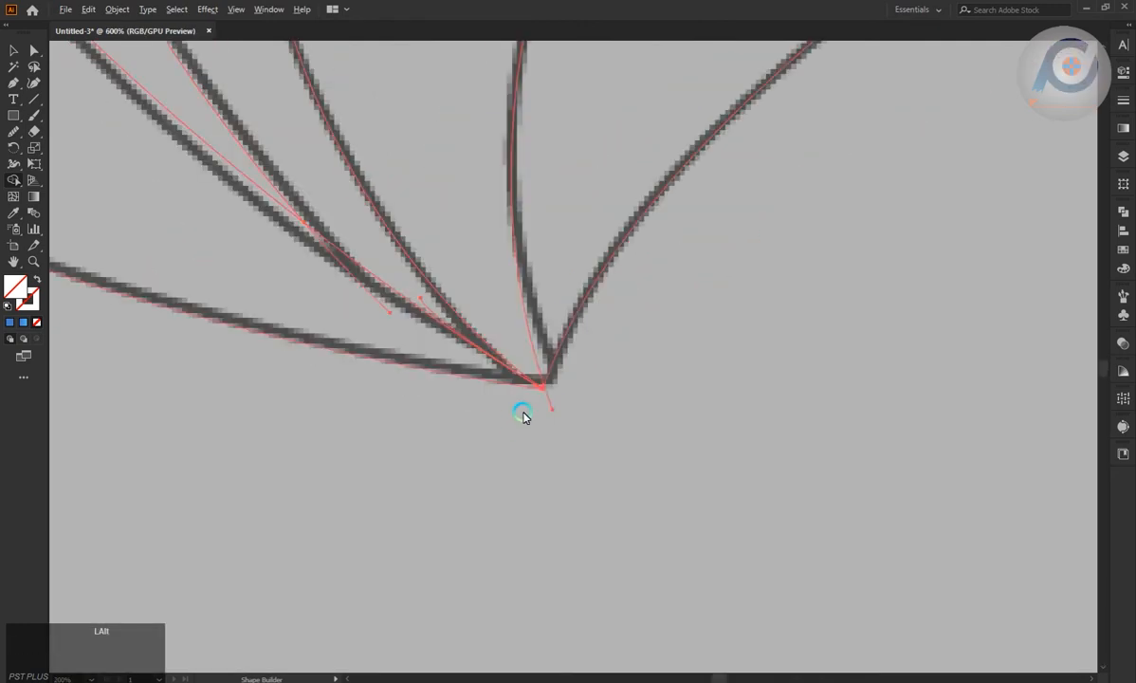
{"action": "scroll", "coordinate": [505, 383], "scroll_direction": "up", "scroll_amount": 4}
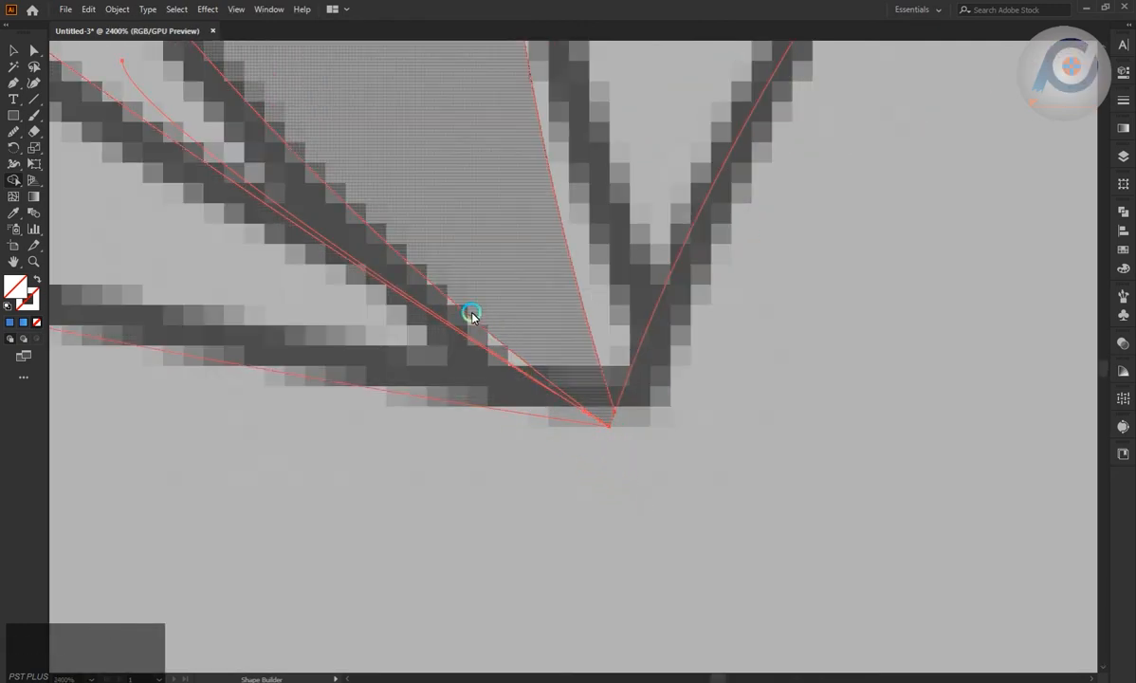
{"action": "scroll", "coordinate": [445, 341], "scroll_direction": "down", "scroll_amount": 2}
{"action": "left_click", "coordinate": [389, 317]}
- Trim the overshooting line ends at the tips of the wing's two feathers
{"action": "scroll", "coordinate": [569, 379], "scroll_direction": "down", "scroll_amount": 6}
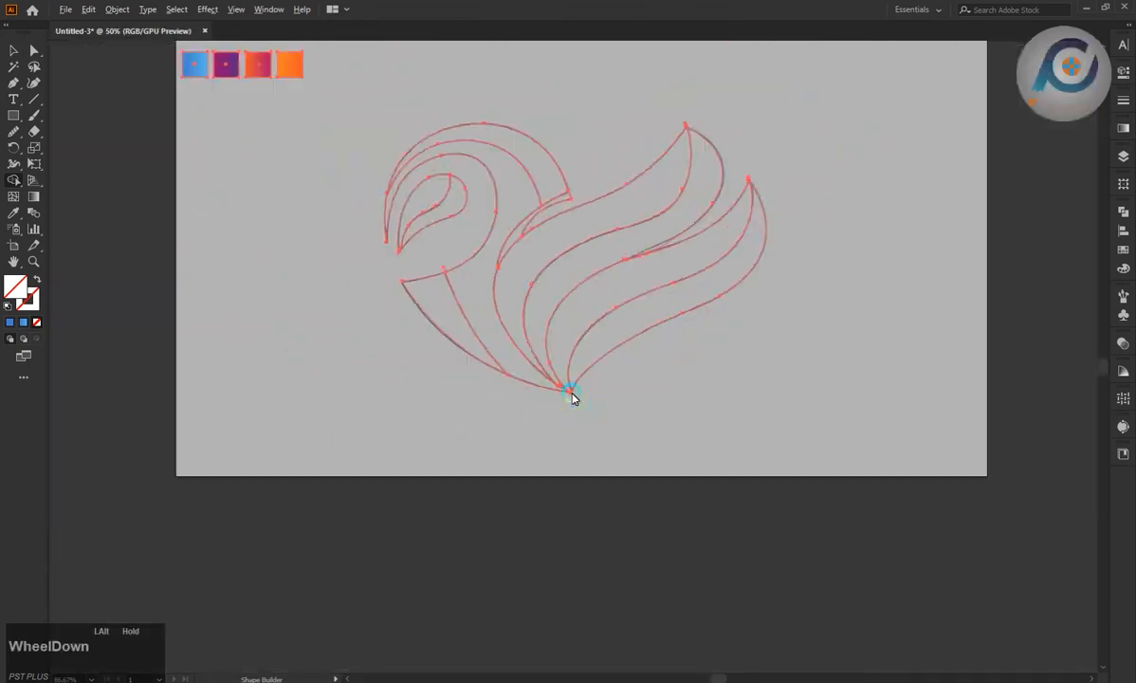
{"action": "scroll", "coordinate": [680, 123], "scroll_direction": "up", "scroll_amount": 5}
{"action": "left_click", "coordinate": [718, 178]}
{"action": "scroll", "coordinate": [621, 186], "scroll_direction": "down", "scroll_amount": 5}
{"action": "scroll", "coordinate": [621, 186], "scroll_direction": "up", "scroll_amount": 5}
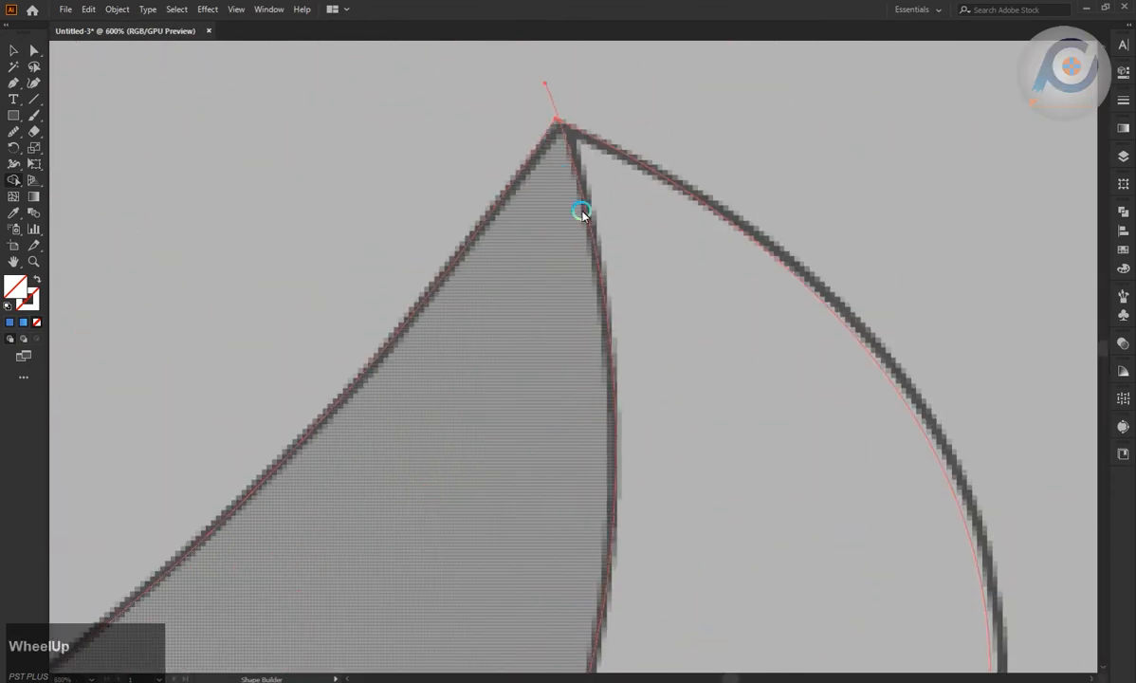
{"action": "left_click", "coordinate": [582, 204]}
{"action": "scroll", "coordinate": [531, 199], "scroll_direction": "down", "scroll_amount": 6}
{"action": "scroll", "coordinate": [652, 293], "scroll_direction": "up", "scroll_amount": 3}
{"action": "scroll", "coordinate": [653, 293], "scroll_direction": "down", "scroll_amount": 5}
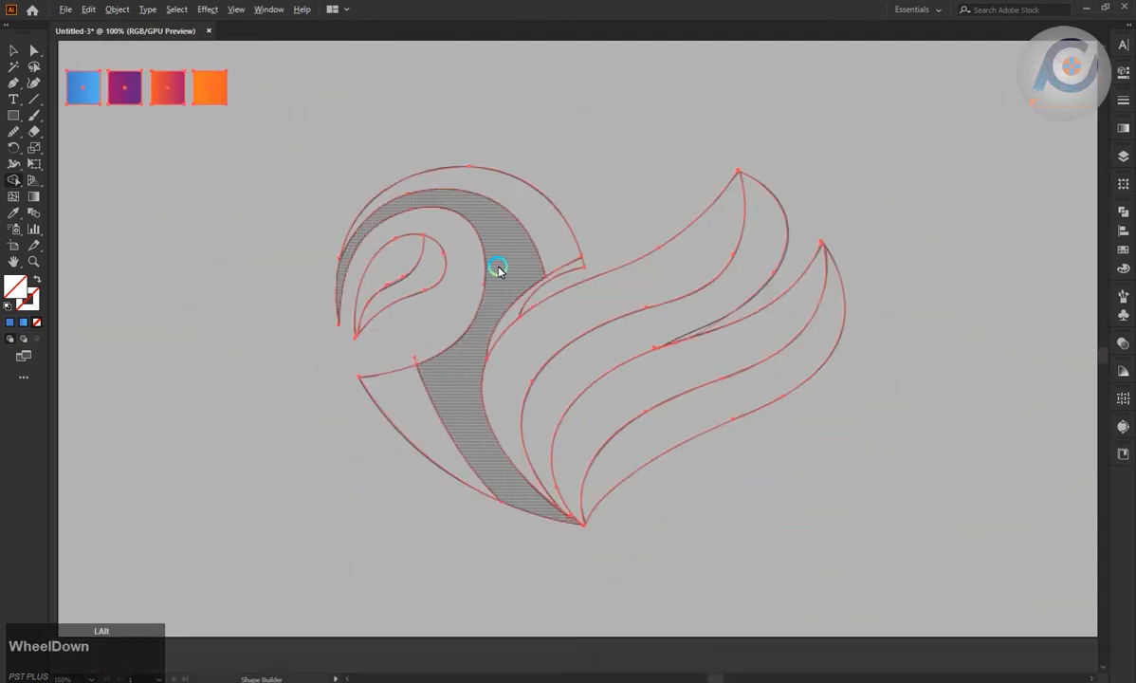
- Deselect the artwork and hide Layer 1 with the linked sketch, keeping the sketch locked
{"action": "left_click", "coordinate": [14, 50]}
{"action": "left_click", "coordinate": [875, 229]}
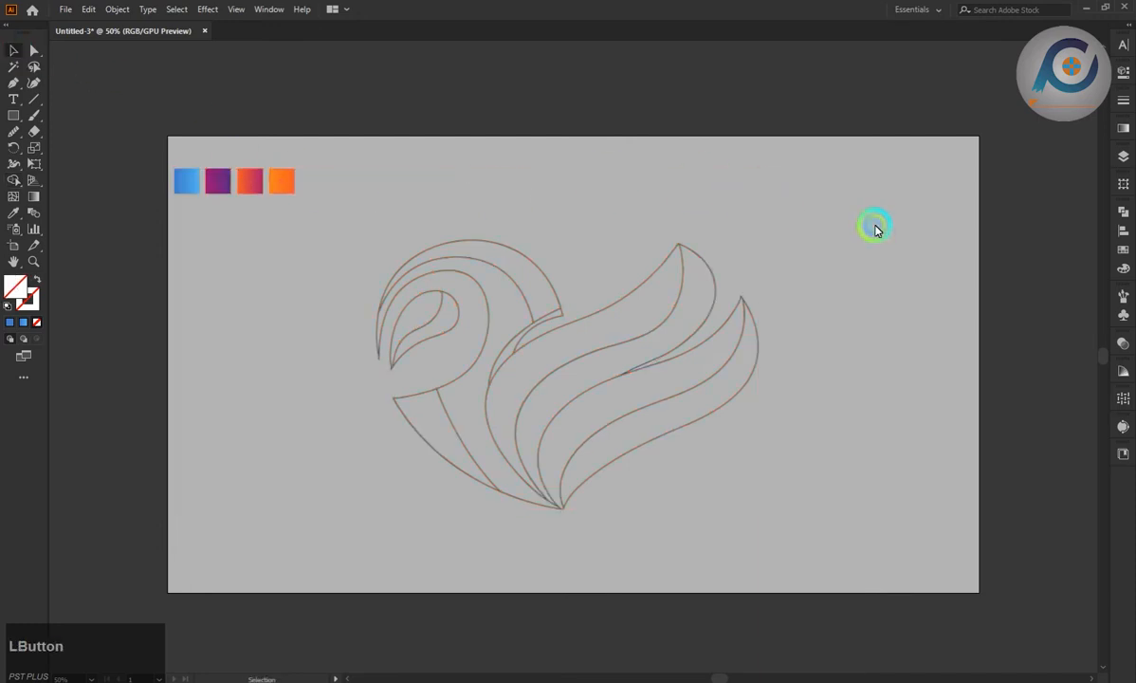
{"action": "left_click", "coordinate": [1122, 156]}
{"action": "left_click", "coordinate": [959, 199]}
{"action": "left_click", "coordinate": [958, 199]}
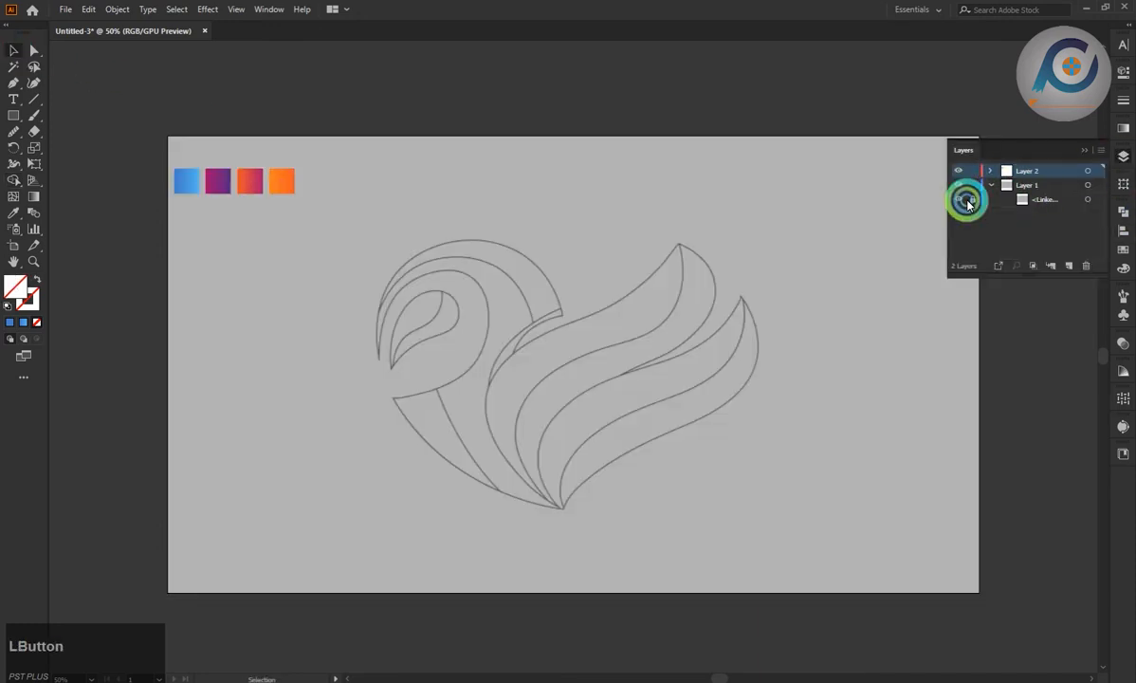
{"action": "left_click", "coordinate": [972, 198]}
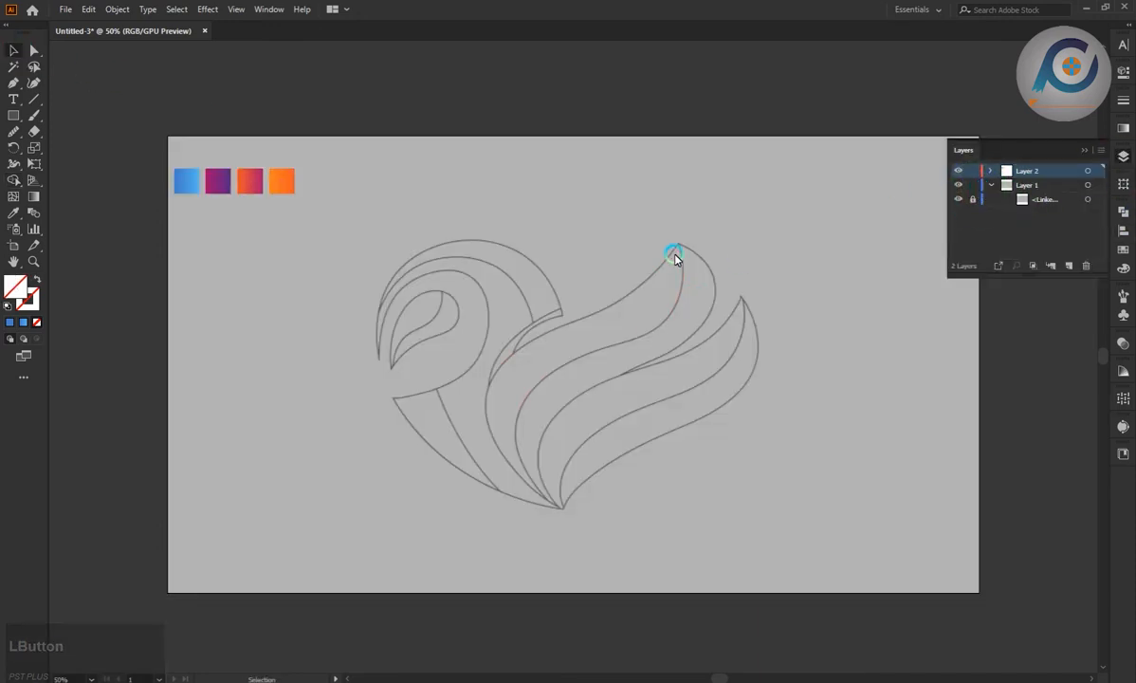
{"action": "left_click", "coordinate": [957, 186]}
{"action": "left_click", "coordinate": [1086, 149]}
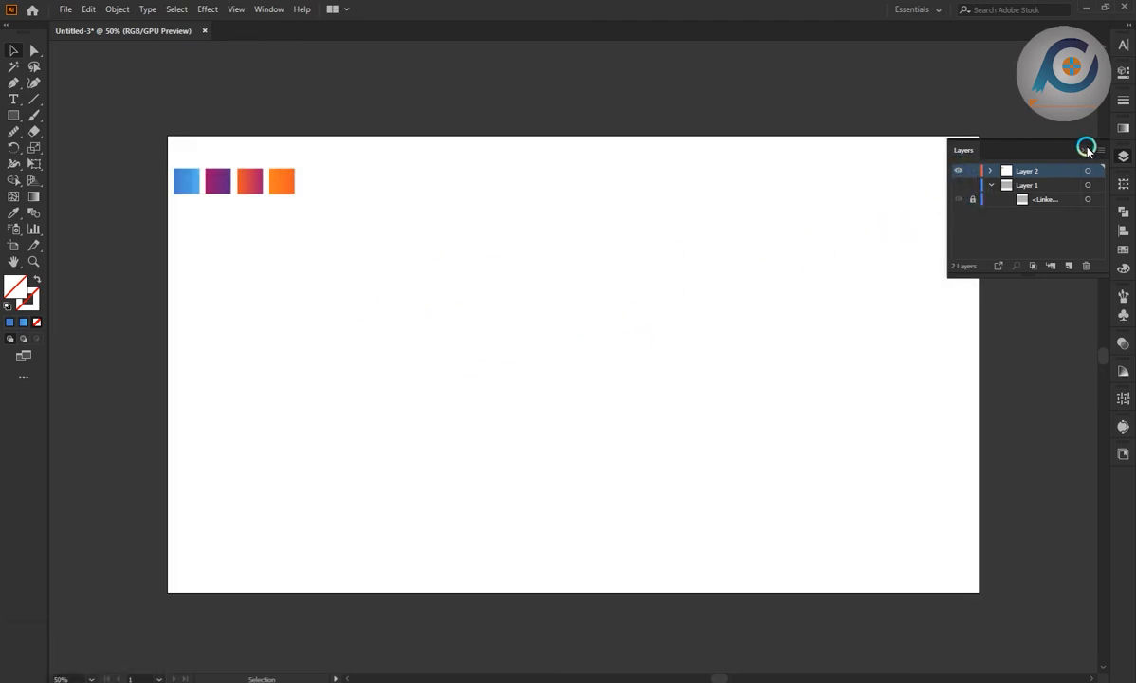
{"action": "left_click", "coordinate": [963, 196]}
{"action": "left_click", "coordinate": [1083, 150]}
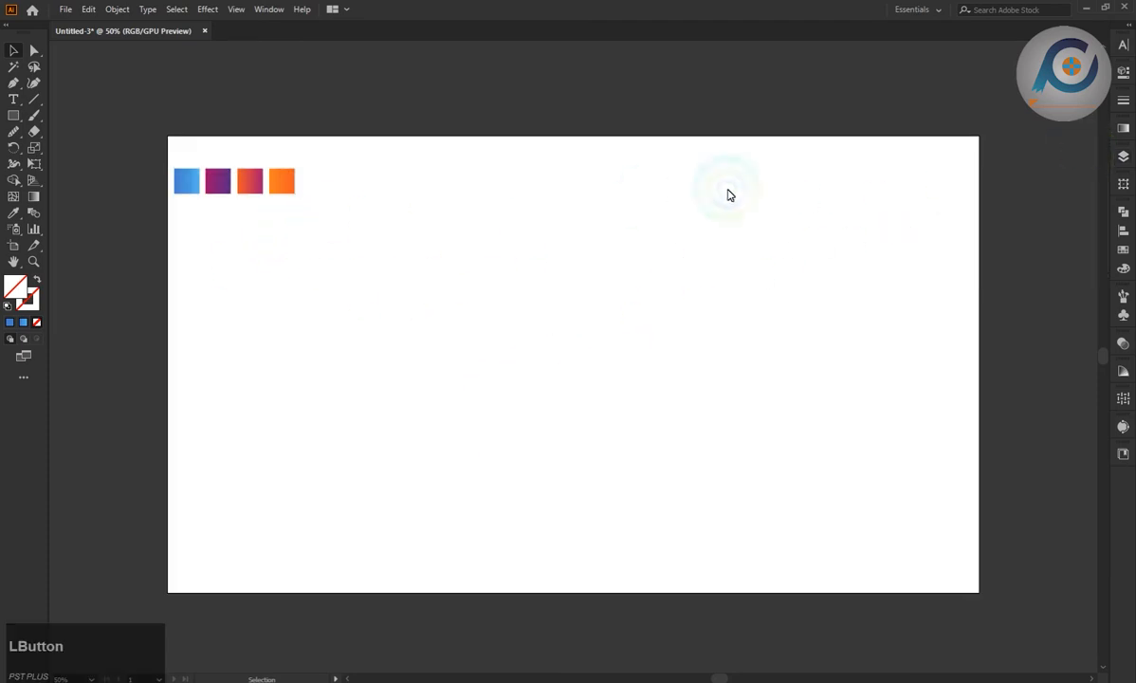
- Select all the bird outlines without the colour swatches and give them a black stroke
{"action": "left_click_drag", "start_coordinate": [644, 422], "coordinate": [324, 555]}
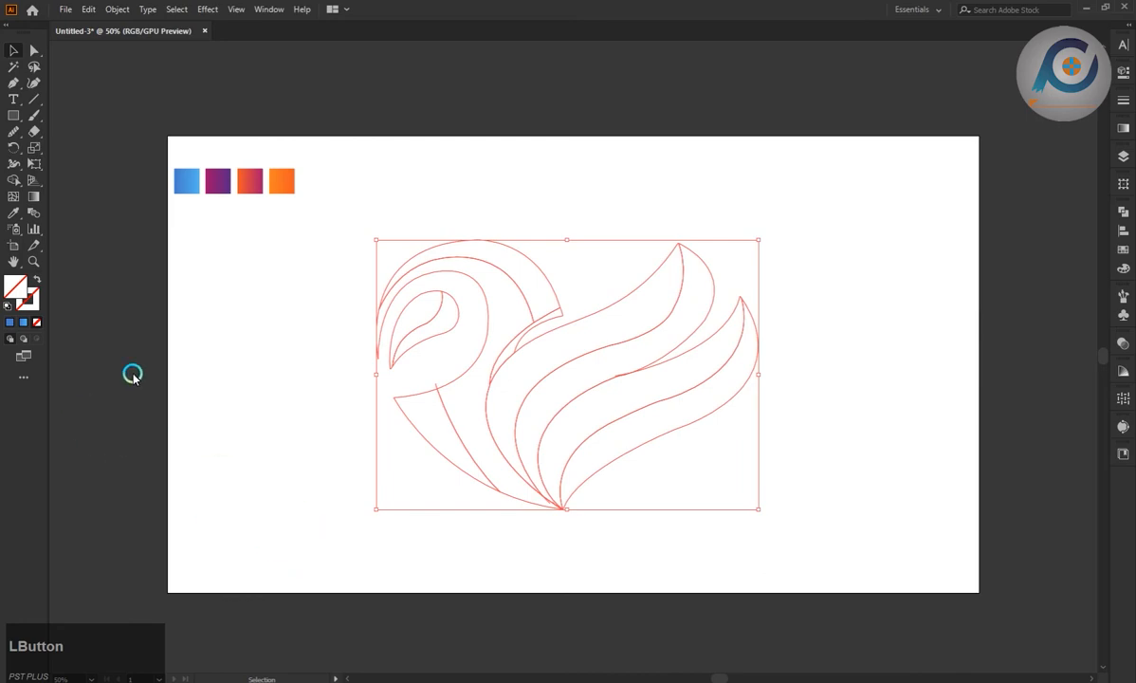
{"action": "left_click", "coordinate": [29, 300]}
{"action": "left_click", "coordinate": [1072, 299]}
{"action": "left_click", "coordinate": [867, 297]}
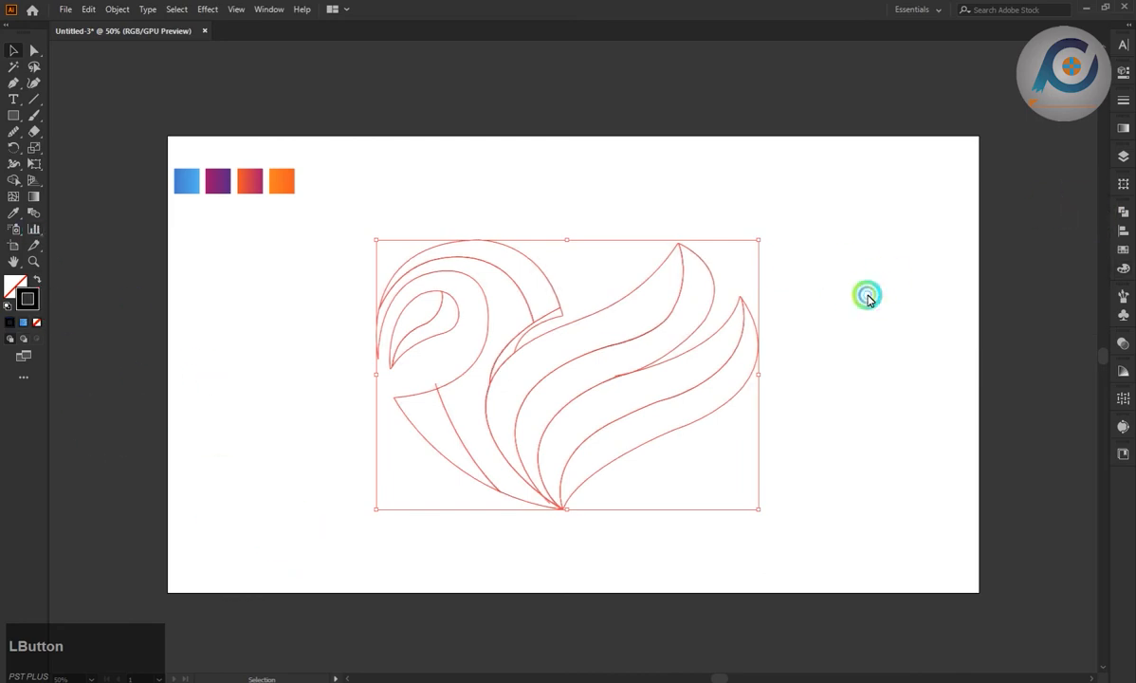
- Delete the stray line fragments at the bottom point, above the breast line and where the two wing feathers join
{"action": "scroll", "coordinate": [611, 436], "scroll_direction": "up", "scroll_amount": 2}
{"action": "key", "text": "BackSpace"}
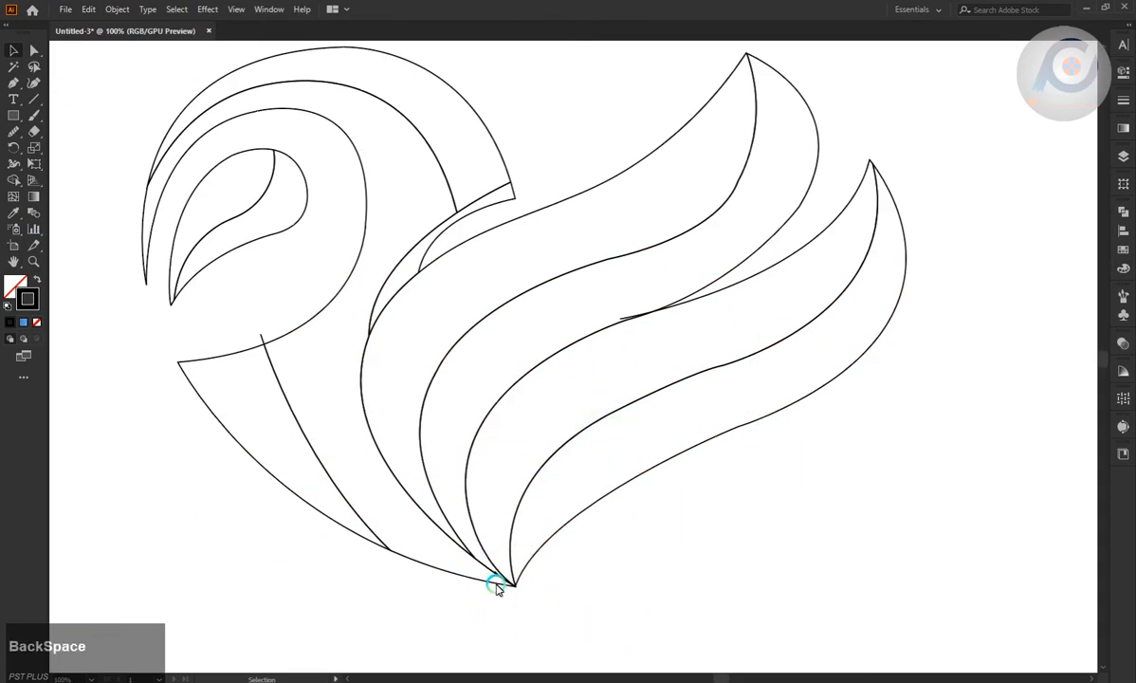
{"action": "scroll", "coordinate": [495, 583], "scroll_direction": "up", "scroll_amount": 4}
{"action": "key", "text": "BackSpace"}
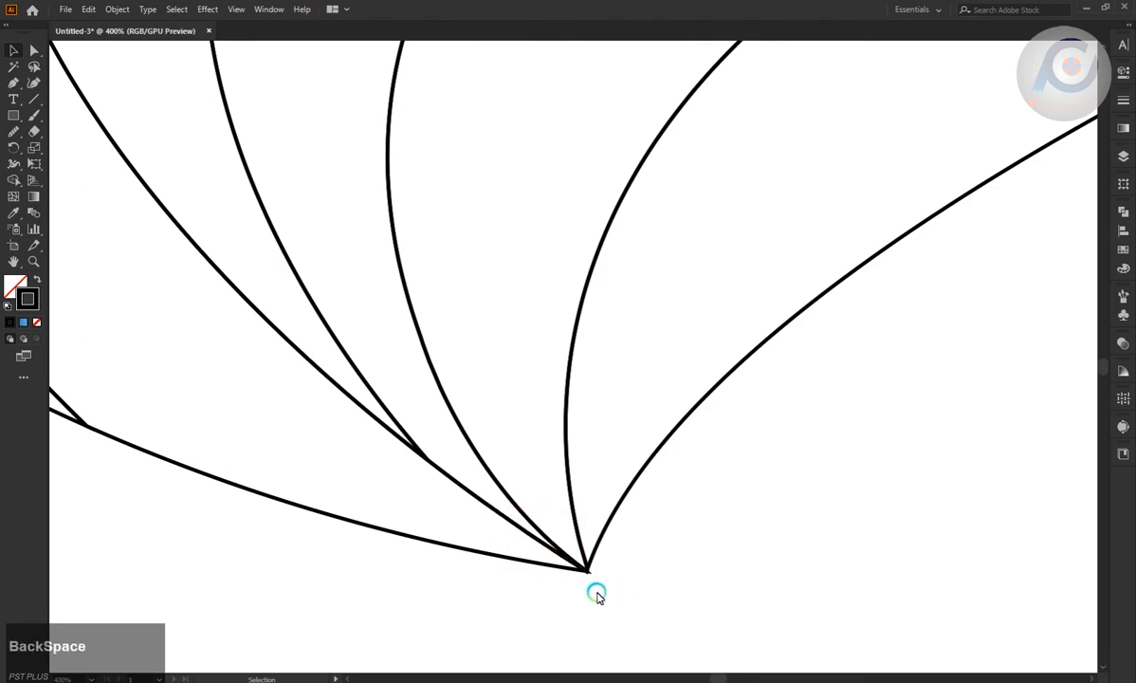
{"action": "scroll", "coordinate": [596, 593], "scroll_direction": "down", "scroll_amount": 4}
{"action": "key", "text": "BackSpace"}
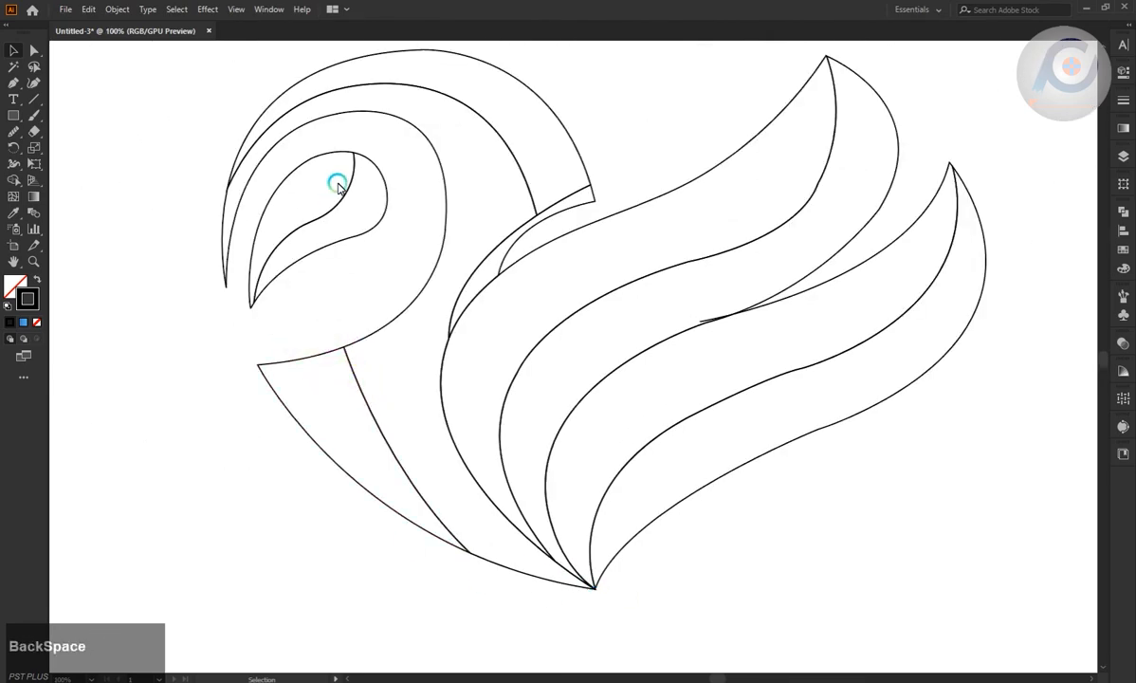
{"action": "left_click", "coordinate": [702, 320]}
{"action": "key", "text": "BackSpace"}
{"action": "scroll", "coordinate": [628, 517], "scroll_direction": "down", "scroll_amount": 2}
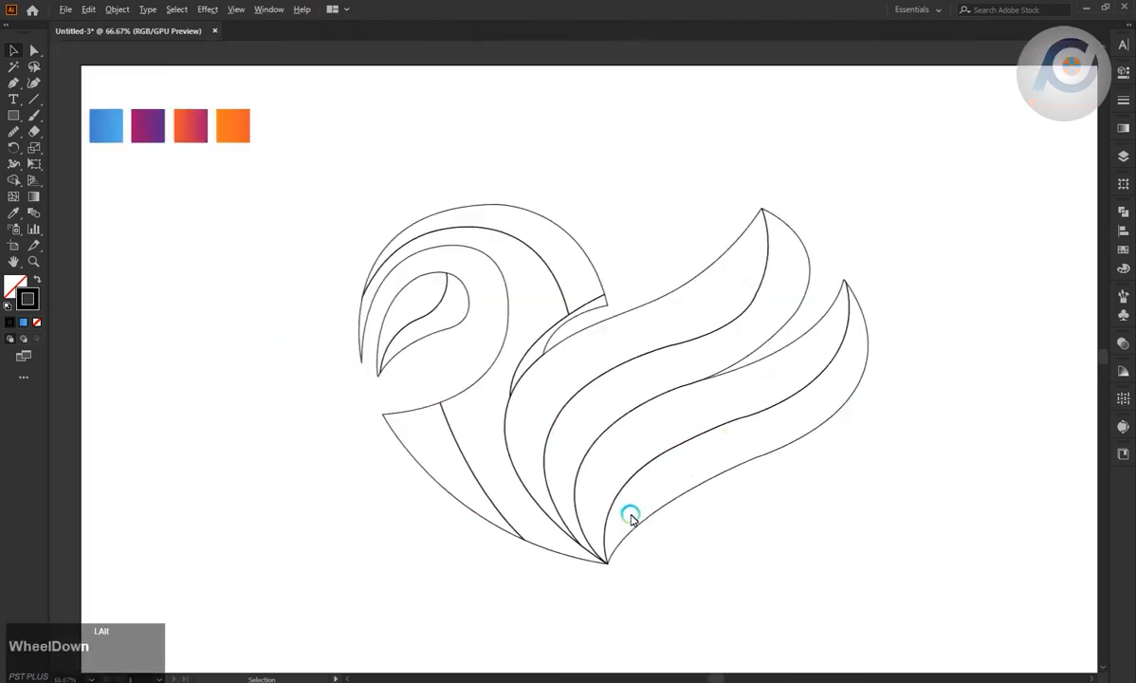
- Fill both halves of the teardrop inside the head with the blue gradient from the first colour swatch
{"action": "scroll", "coordinate": [598, 394], "scroll_direction": "up", "scroll_amount": 1}
{"action": "left_click", "coordinate": [402, 349]}
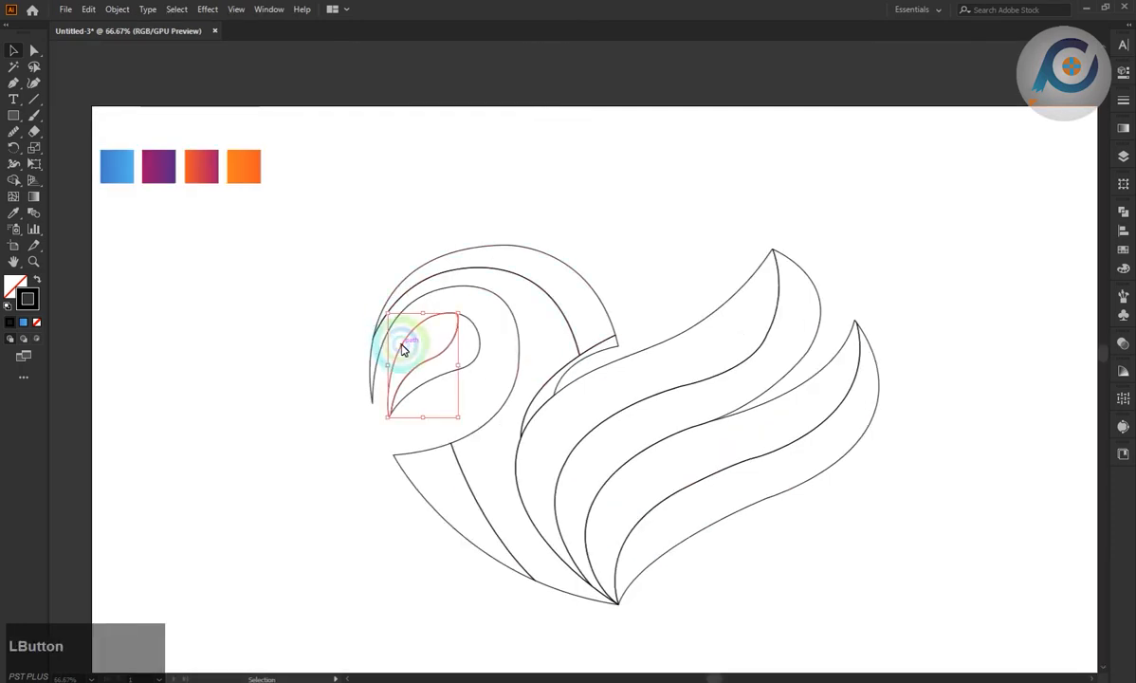
{"action": "key", "text": "i"}
{"action": "left_click", "coordinate": [127, 172]}
{"action": "key", "text": "a"}
{"action": "left_click", "coordinate": [464, 318]}
{"action": "key", "text": "i"}
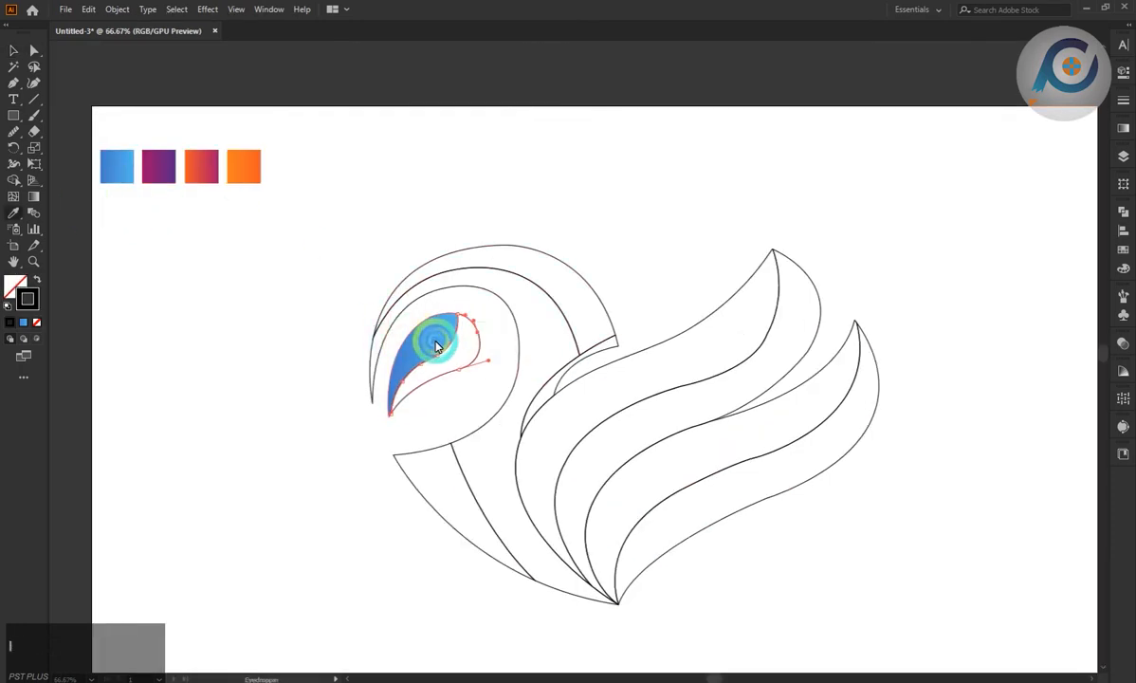
{"action": "left_click", "coordinate": [433, 346]}
- Run the blue gradients of the teardrop's lower and upper halves diagonally from the pointed tip towards the rounded end
{"action": "key", "text": "a"}
{"action": "left_click", "coordinate": [335, 330]}
{"action": "left_click", "coordinate": [443, 358]}
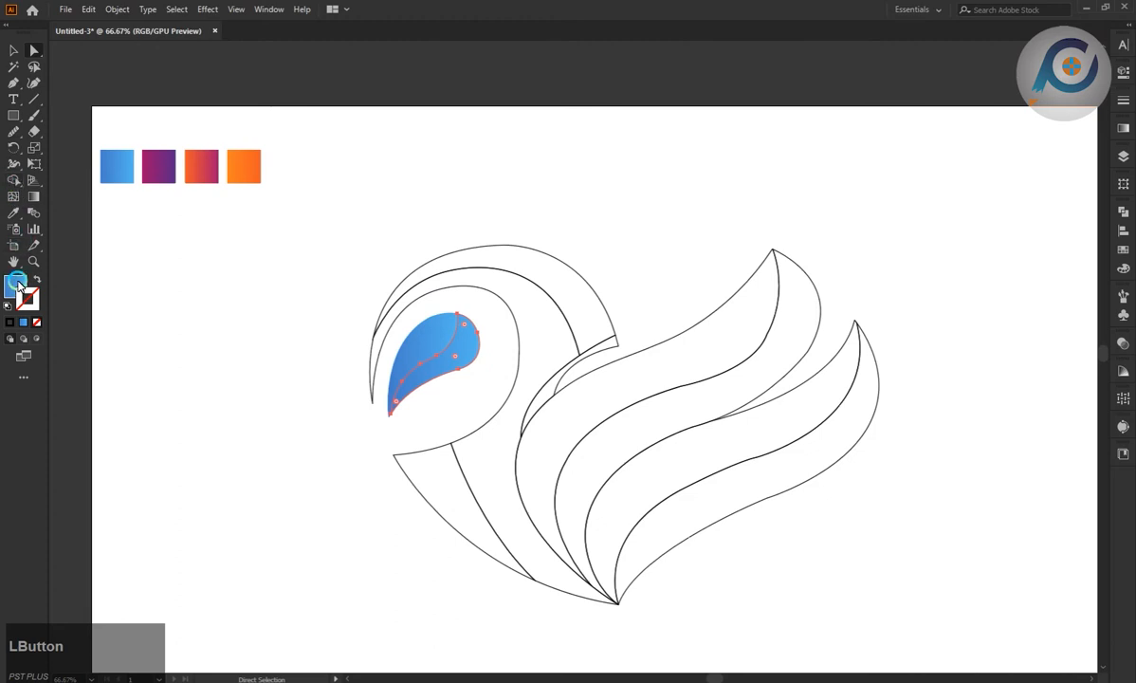
{"action": "key", "text": "g"}
{"action": "left_click", "coordinate": [471, 367]}
{"action": "left_click_drag", "start_coordinate": [414, 389], "coordinate": [491, 317]}
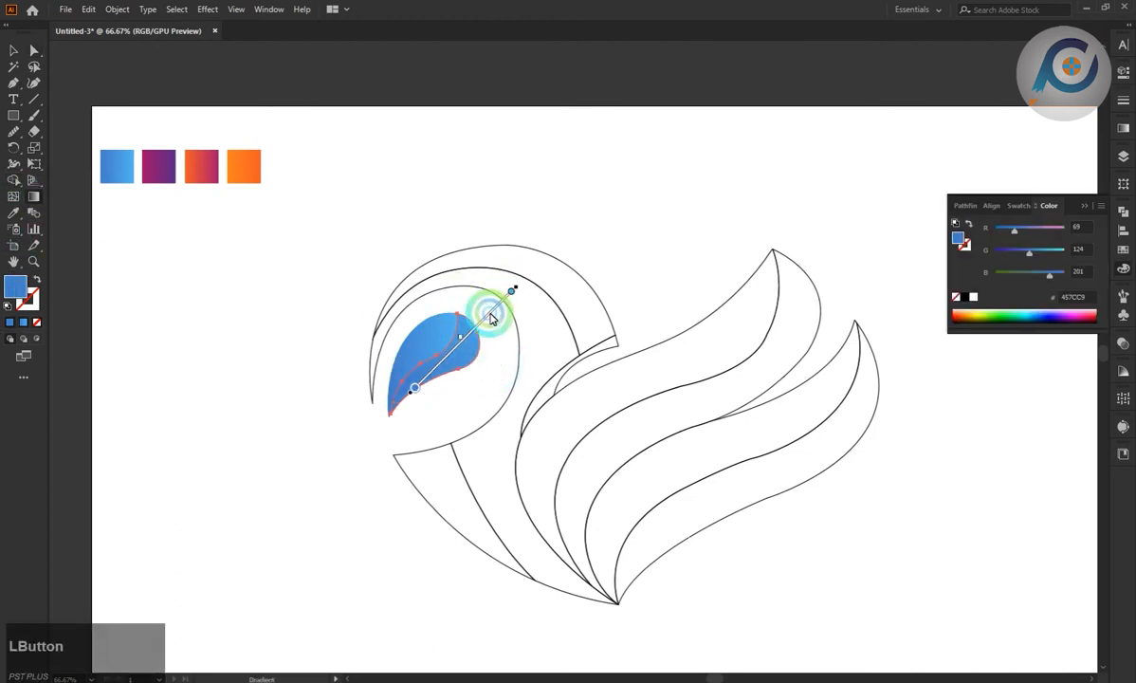
{"action": "key", "text": "a"}
{"action": "left_click", "coordinate": [428, 342]}
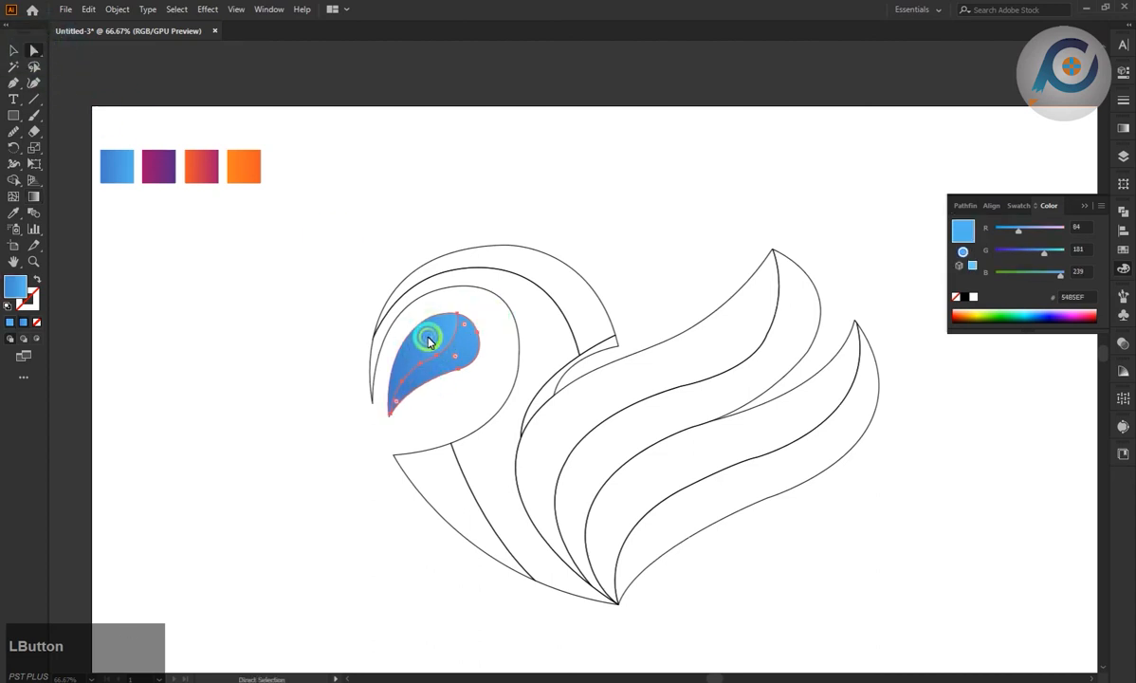
{"action": "mouse_move", "coordinate": [400, 376]}
{"action": "left_mouse_down"}
{"action": "mouse_move", "coordinate": [450, 297]}
{"action": "mouse_move", "coordinate": [451, 315]}
{"action": "left_mouse_up"}
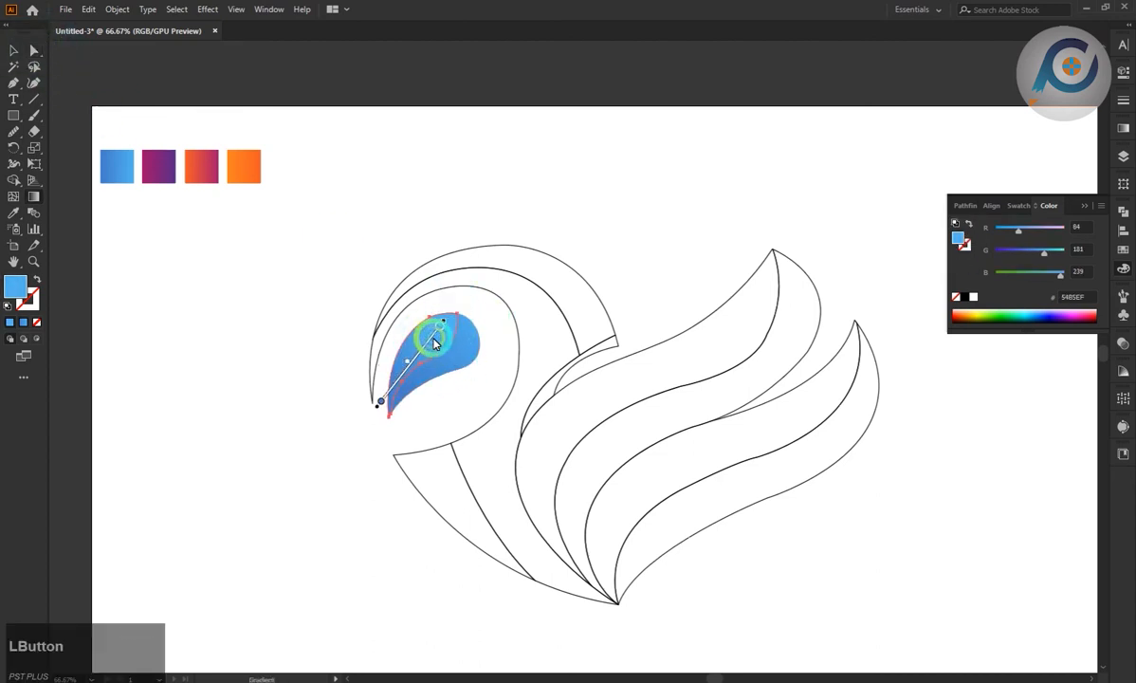
- Move the light blue stop of the lower teardrop half's gradient inward along its diagonal axis
{"action": "key", "text": "a"}
{"action": "left_click", "coordinate": [256, 393]}
{"action": "left_click", "coordinate": [449, 365]}
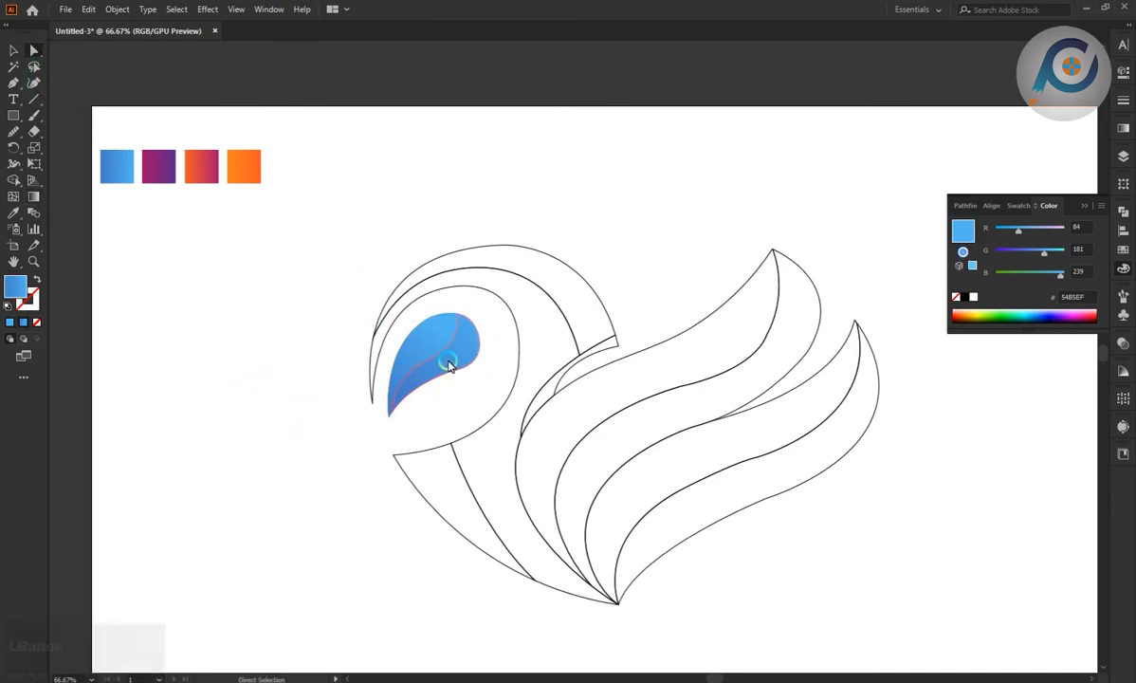
{"action": "left_click", "coordinate": [34, 196]}
{"action": "left_click_drag", "start_coordinate": [481, 320], "coordinate": [488, 314]}
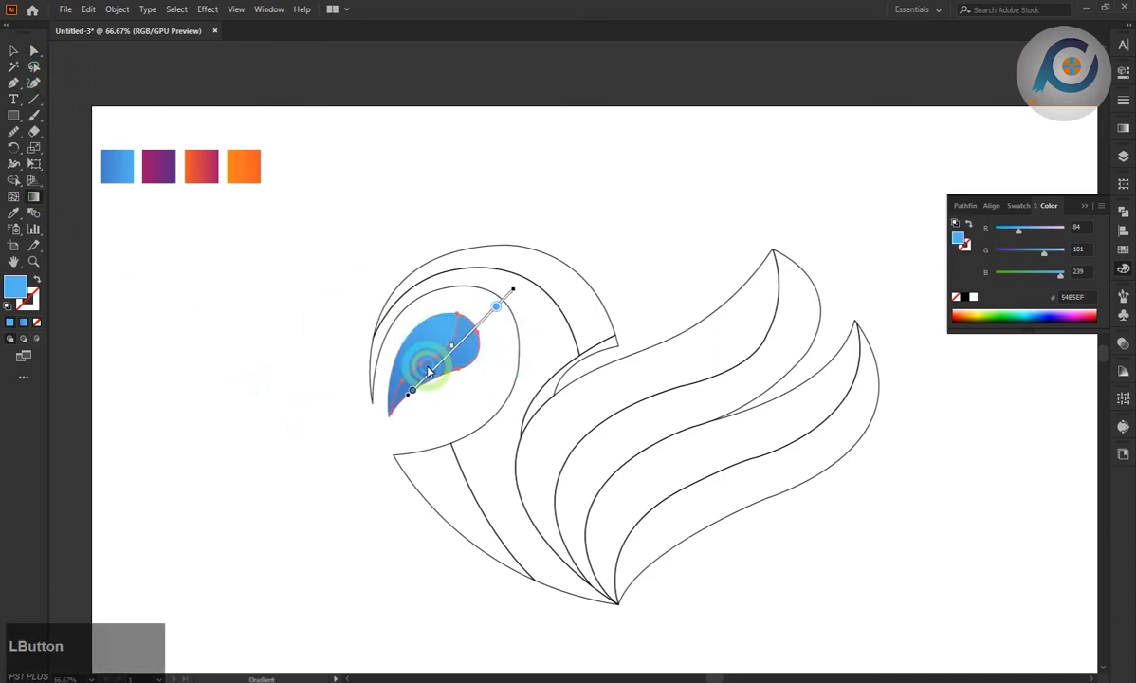
{"action": "key", "text": "a"}
{"action": "left_click", "coordinate": [282, 356]}
{"action": "scroll", "coordinate": [408, 358], "scroll_direction": "up", "scroll_amount": 1}
{"action": "scroll", "coordinate": [330, 364], "scroll_direction": "down", "scroll_amount": 2}
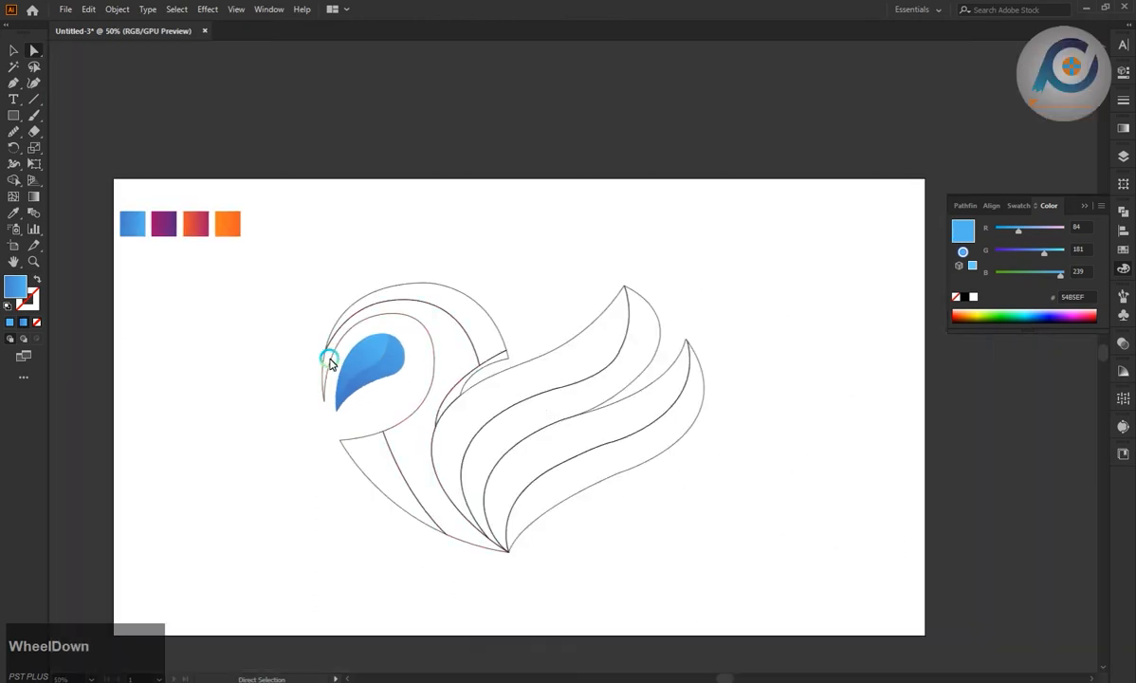
- Fill the inner head and neck band with the purple gradient swatch and tilt the gradient diagonally from the head down to the neck
{"action": "left_click", "coordinate": [395, 318]}
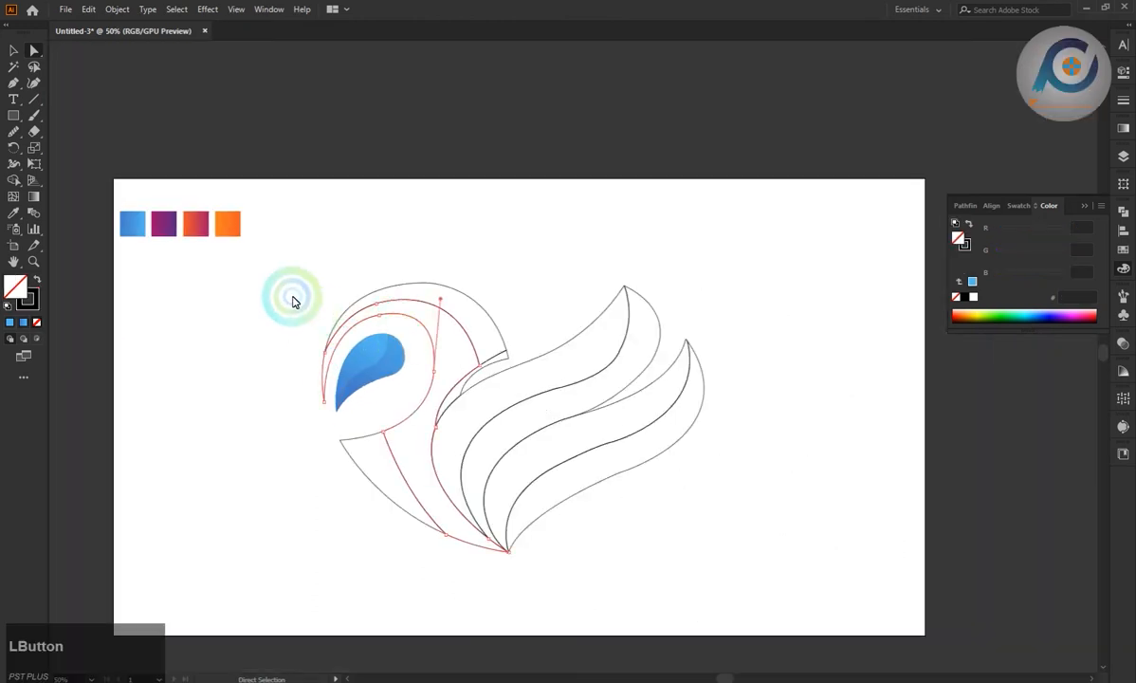
{"action": "left_click", "coordinate": [163, 223]}
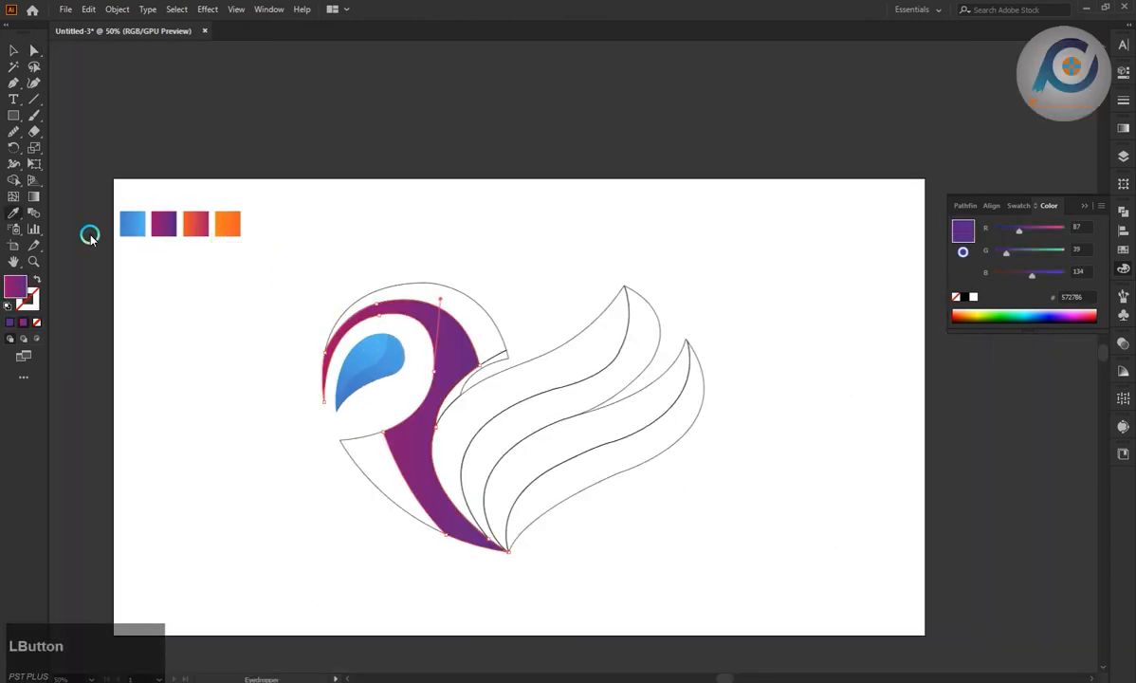
{"action": "left_click", "coordinate": [34, 195]}
{"action": "left_click", "coordinate": [502, 426]}
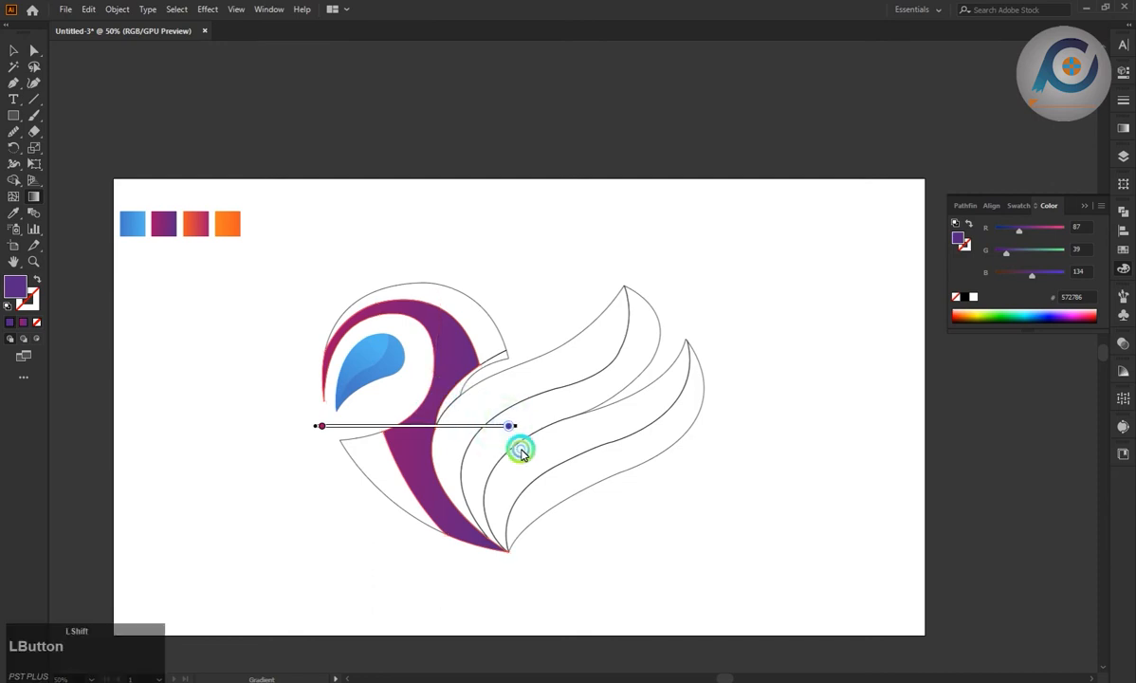
{"action": "left_click_drag", "start_coordinate": [521, 449], "coordinate": [441, 555]}
{"action": "mouse_move", "coordinate": [481, 457]}
{"action": "left_mouse_down"}
{"action": "mouse_move", "coordinate": [444, 442]}
{"action": "mouse_move", "coordinate": [463, 520]}
{"action": "left_mouse_up"}
{"action": "left_click_drag", "start_coordinate": [360, 341], "coordinate": [375, 345]}
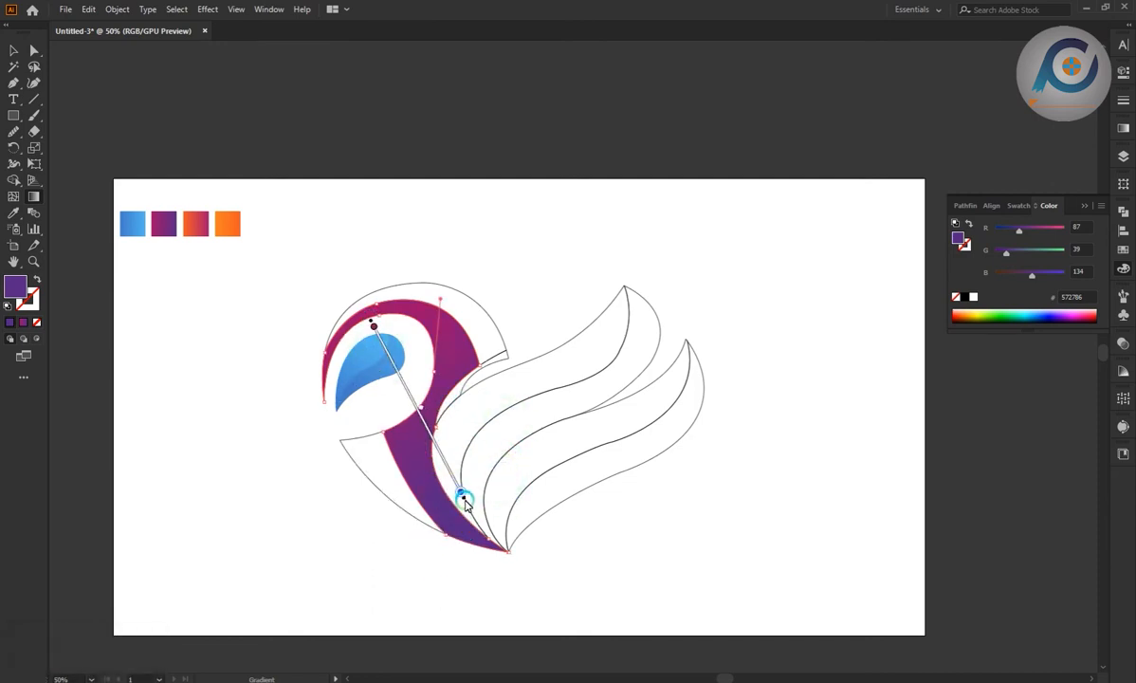
- Lengthen the neck band's gradient so it starts beyond the top of the head and ends near the wing's base
{"action": "left_click_drag", "start_coordinate": [462, 494], "coordinate": [525, 611]}
{"action": "left_click_drag", "start_coordinate": [485, 543], "coordinate": [405, 418]}
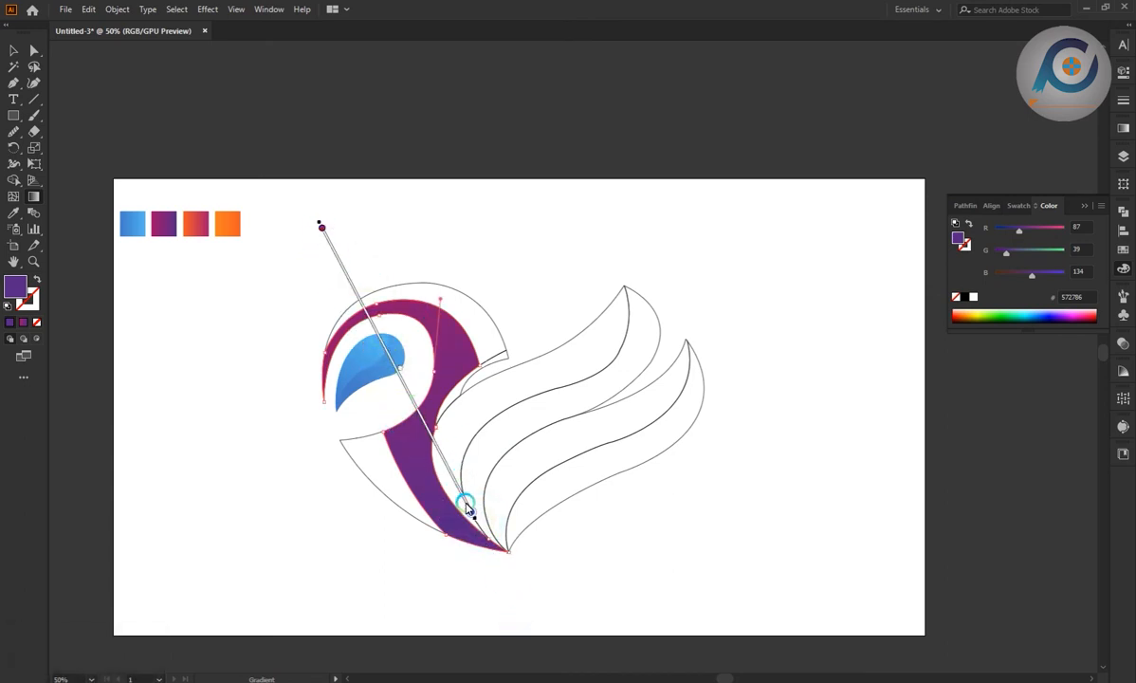
{"action": "left_click_drag", "start_coordinate": [353, 293], "coordinate": [332, 258]}
{"action": "key", "text": "a"}
{"action": "left_click", "coordinate": [325, 247]}
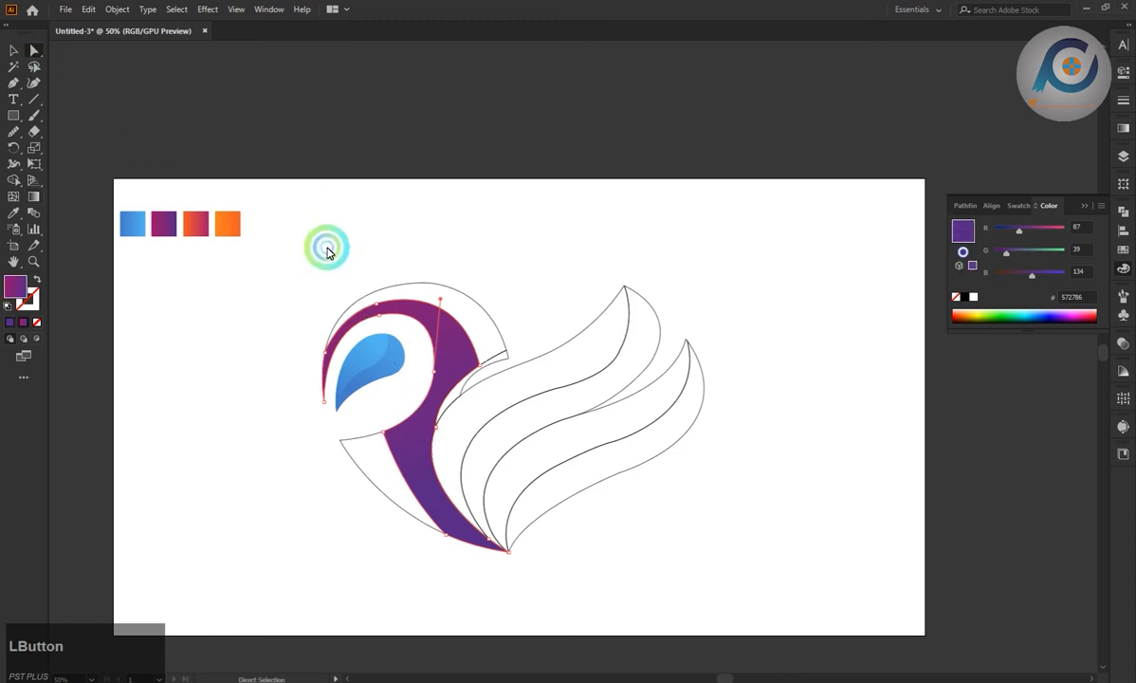
- Fill the outer head band with the inner band's purple gradient and run it diagonally from the forehead towards the wing
{"action": "left_click", "coordinate": [413, 284]}
{"action": "key", "text": "i"}
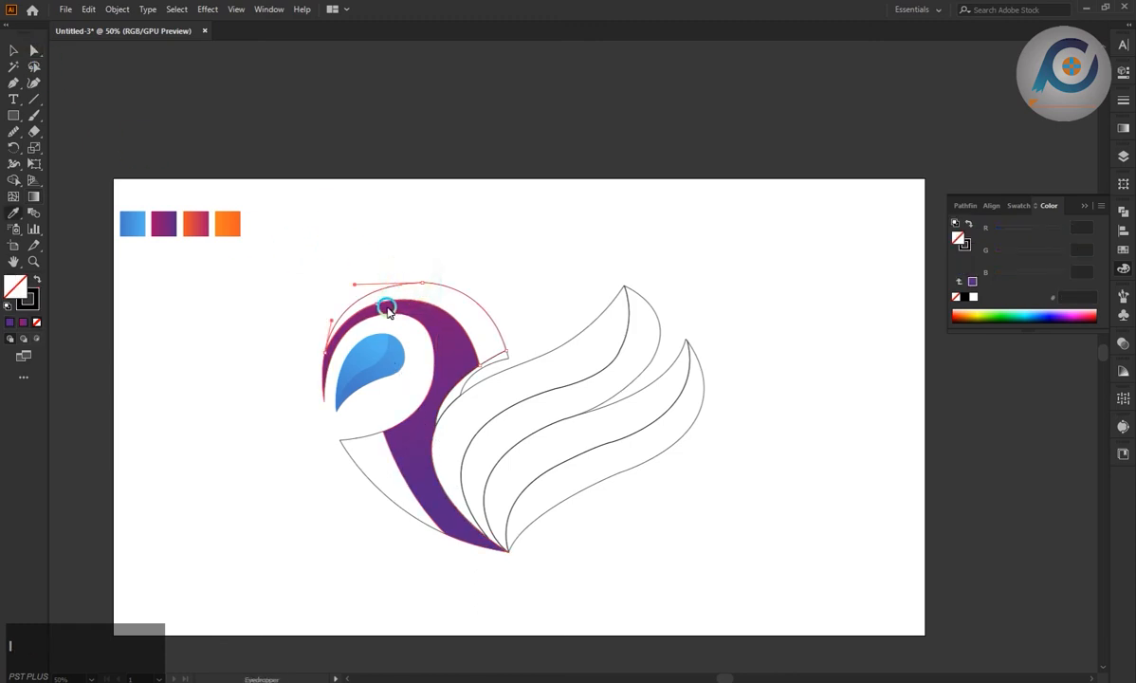
{"action": "left_click", "coordinate": [385, 306]}
{"action": "key", "text": "a"}
{"action": "left_click", "coordinate": [34, 197]}
{"action": "mouse_move", "coordinate": [518, 326]}
{"action": "left_mouse_down"}
{"action": "mouse_move", "coordinate": [519, 393]}
{"action": "mouse_move", "coordinate": [534, 426]}
{"action": "mouse_move", "coordinate": [503, 404]}
{"action": "left_mouse_up"}
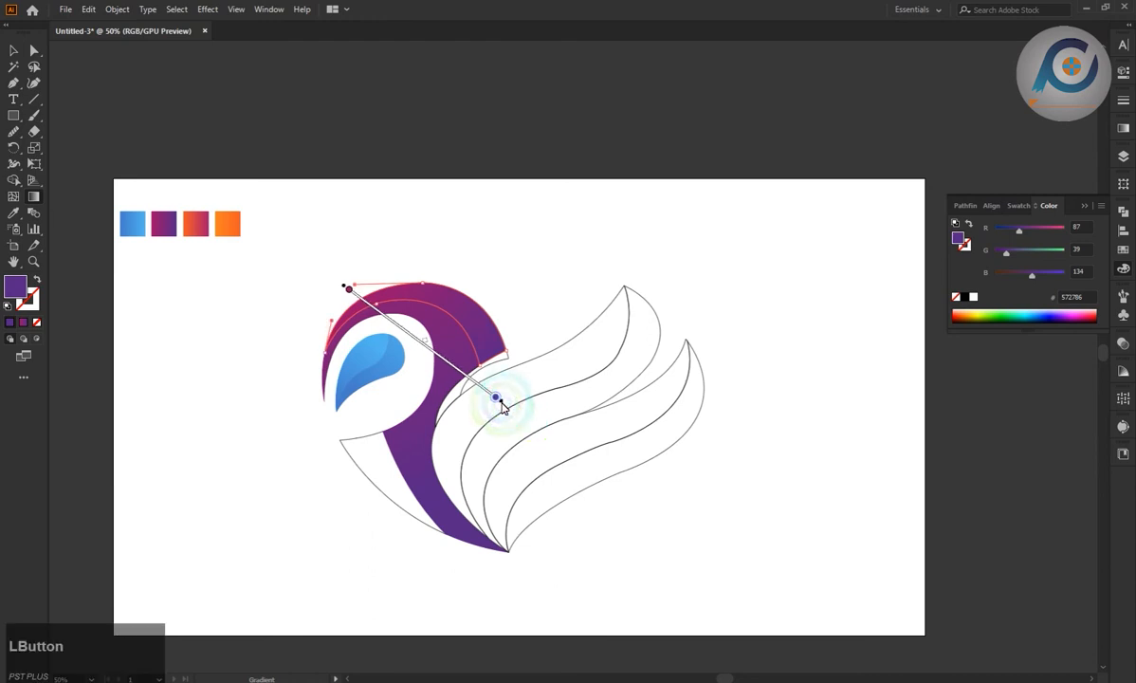
- Fill the outlined chest piece below the head opening with the head band's purple gradient
{"action": "key", "text": "a"}
{"action": "left_click", "coordinate": [380, 271]}
{"action": "left_click", "coordinate": [360, 465]}
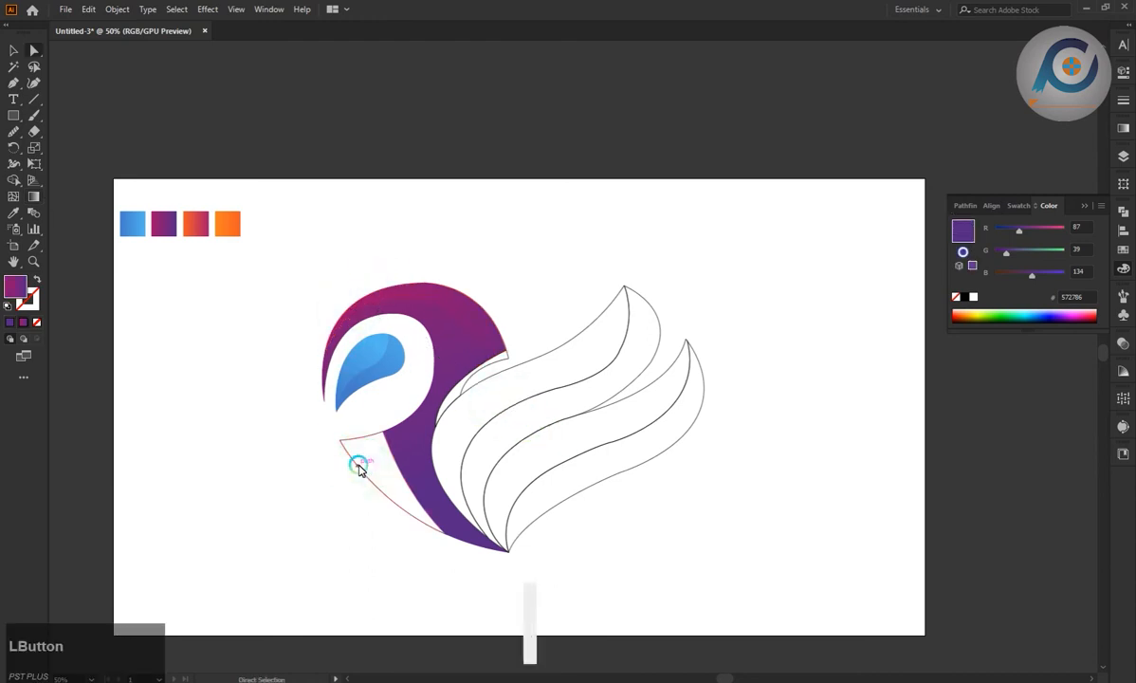
{"action": "key", "text": "i"}
{"action": "left_click", "coordinate": [399, 296]}
{"action": "key", "text": "a"}
{"action": "left_click", "coordinate": [396, 249]}
- Fill the thin shadow sliver between the neck and upper wing with purple, then darken it to #3E255B
{"action": "left_click", "coordinate": [428, 324]}
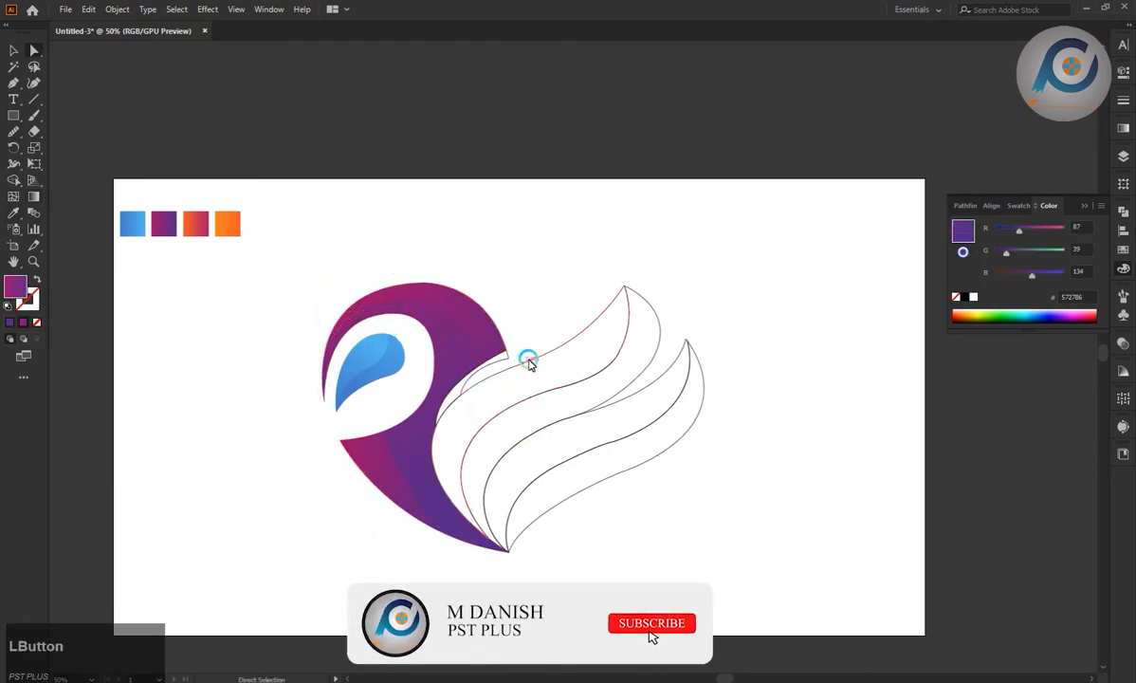
{"action": "left_click", "coordinate": [483, 374]}
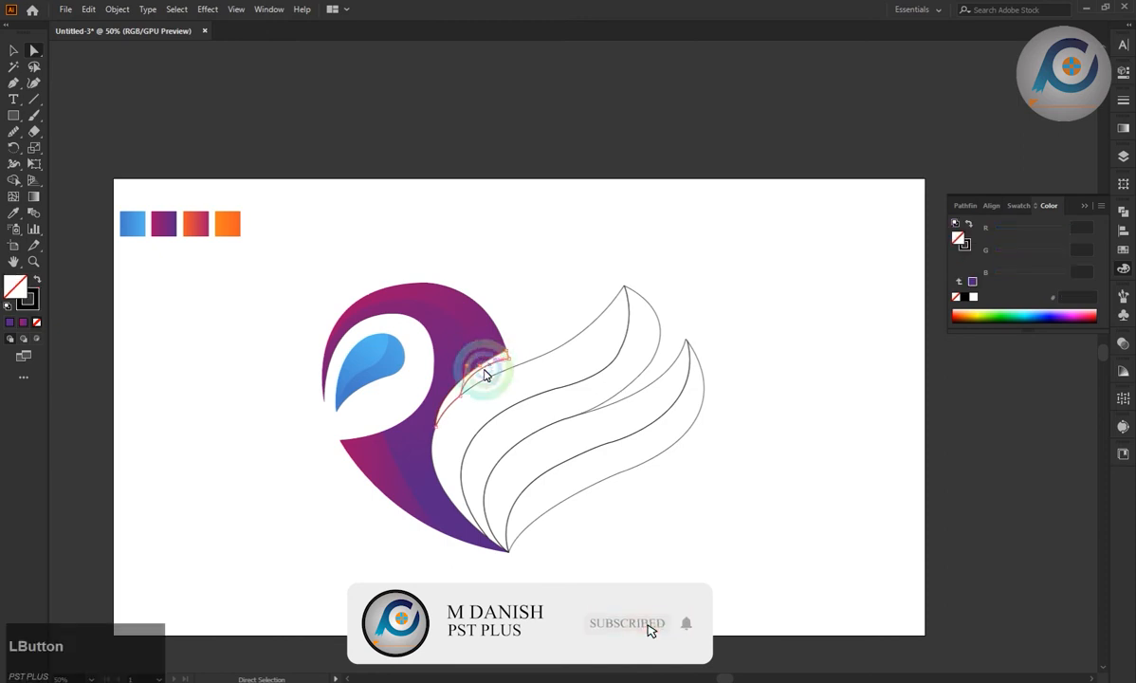
{"action": "left_click", "coordinate": [438, 382]}
{"action": "key", "text": "a"}
{"action": "left_click", "coordinate": [464, 233]}
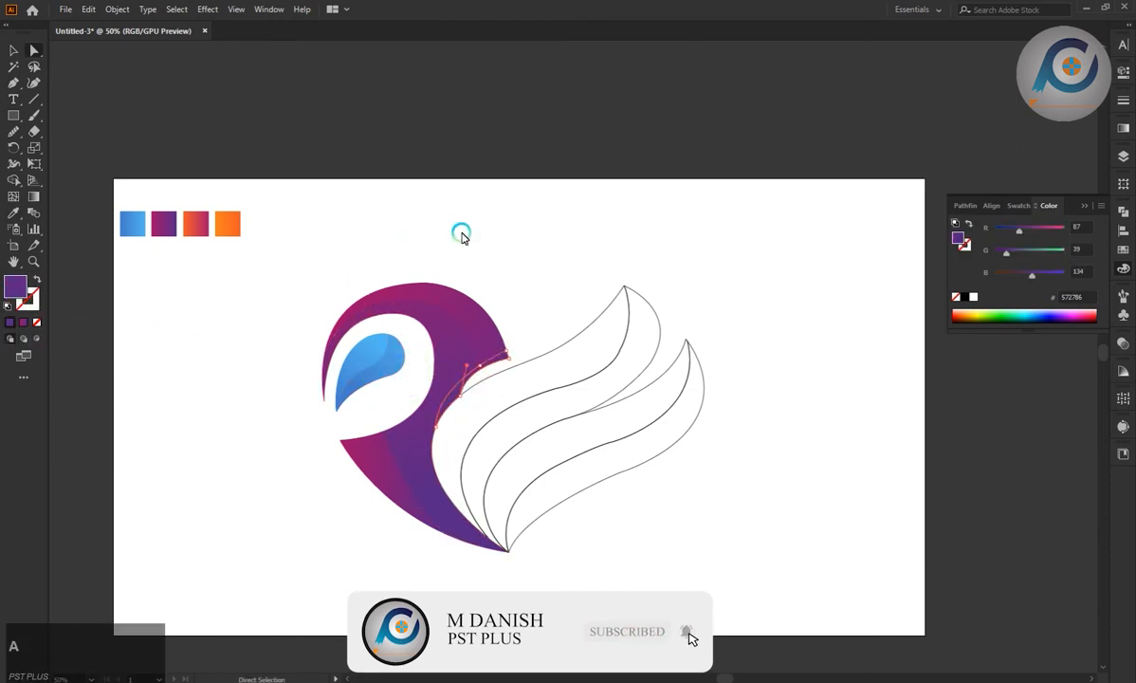
{"action": "left_click", "coordinate": [499, 344]}
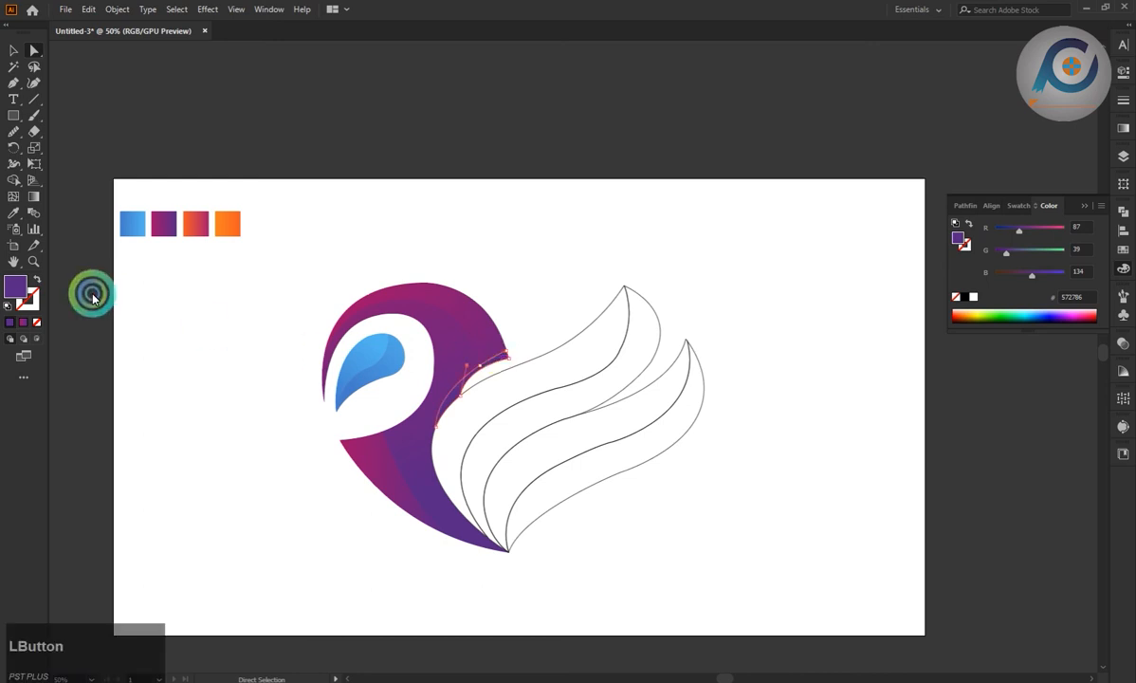
{"action": "double_click", "coordinate": [14, 285]}
{"action": "left_click_drag", "start_coordinate": [680, 261], "coordinate": [624, 286]}
{"action": "left_click", "coordinate": [842, 180]}
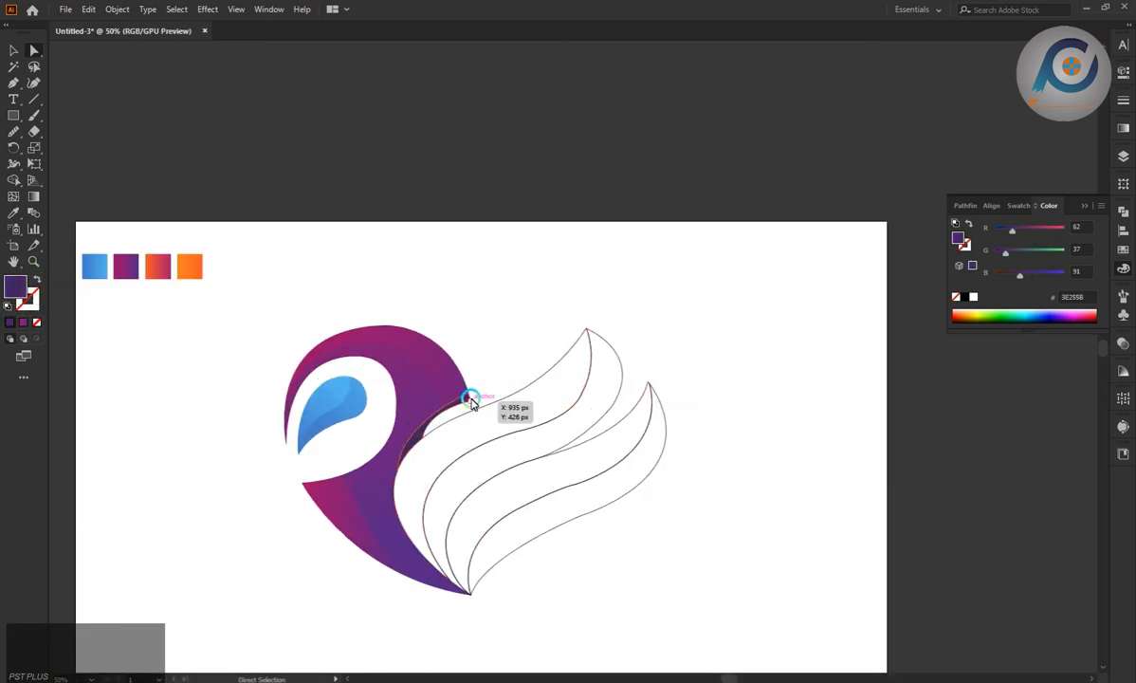
- Fine-tune the shadow sliver's dark purple fill to #3E2466
{"action": "left_click", "coordinate": [471, 402]}
{"action": "double_click", "coordinate": [16, 286]}
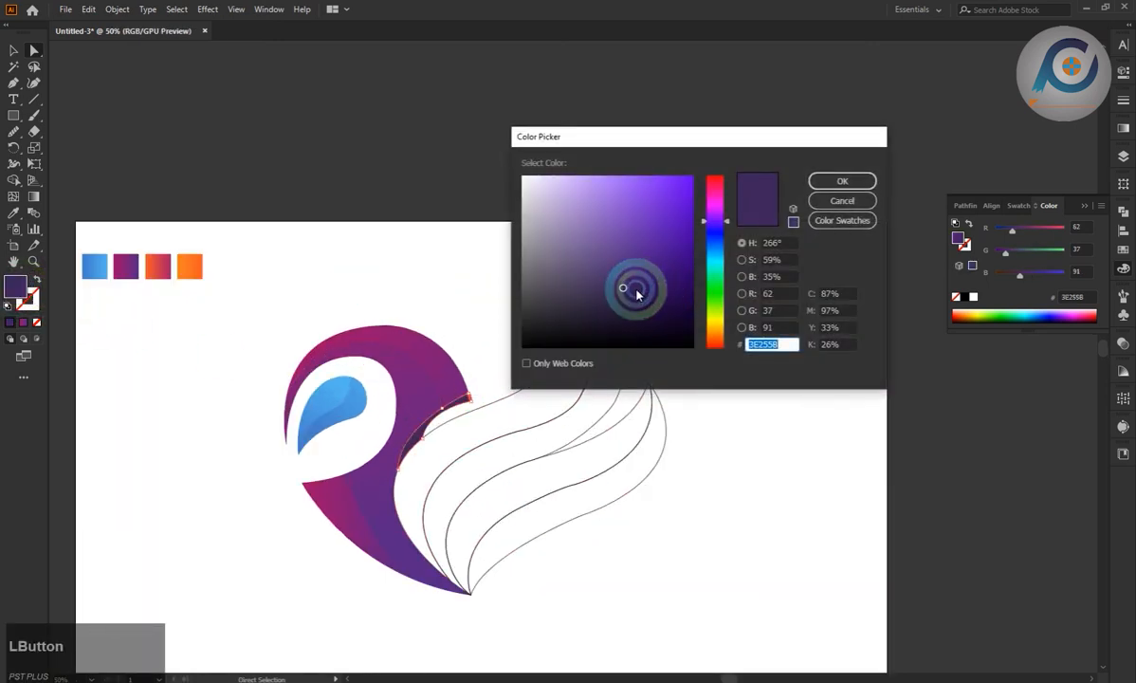
{"action": "left_click_drag", "start_coordinate": [637, 291], "coordinate": [628, 289]}
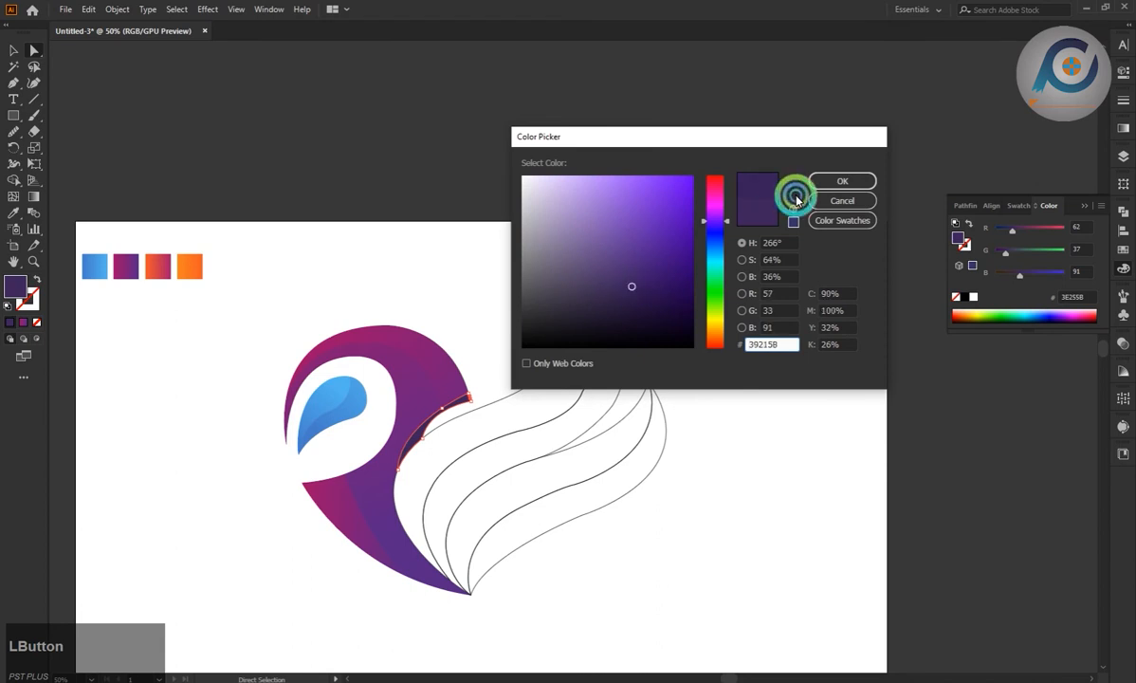
{"action": "left_click", "coordinate": [844, 184]}
{"action": "left_click", "coordinate": [588, 290]}
{"action": "left_click", "coordinate": [418, 439]}
{"action": "double_click", "coordinate": [22, 283]}
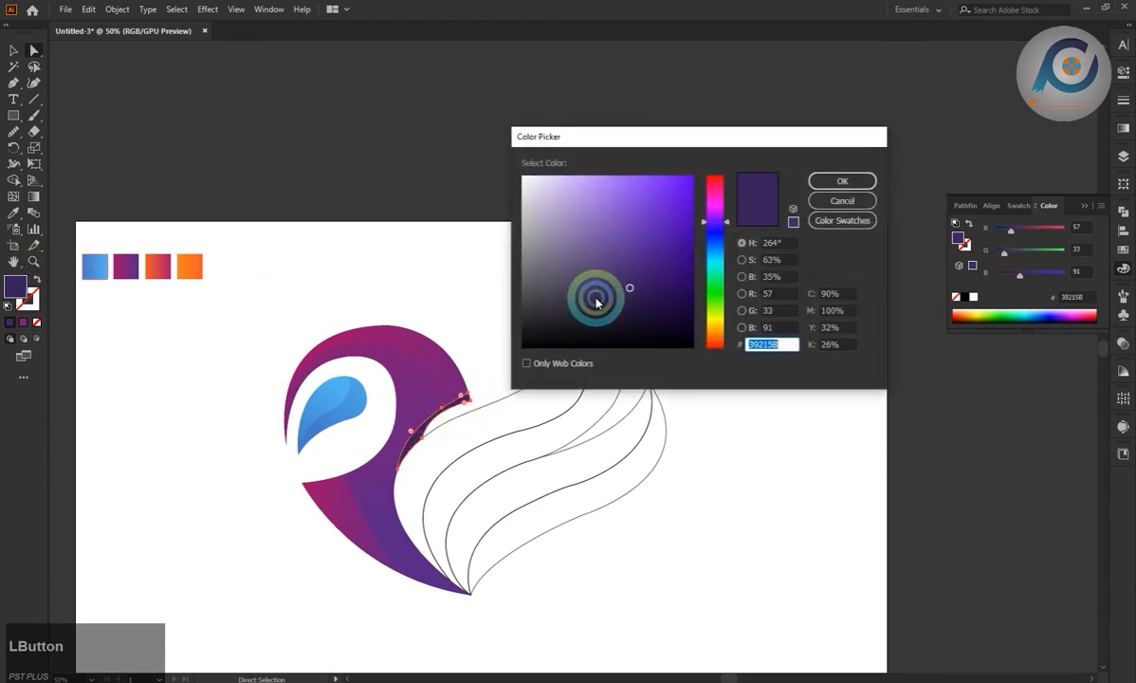
{"action": "left_click", "coordinate": [821, 183]}
- Fill the upper wing feather with the orange-to-magenta swatch and run the gradient diagonally, orange at the tip and magenta at the base
{"action": "scroll", "coordinate": [530, 367], "scroll_direction": "up", "scroll_amount": 2}
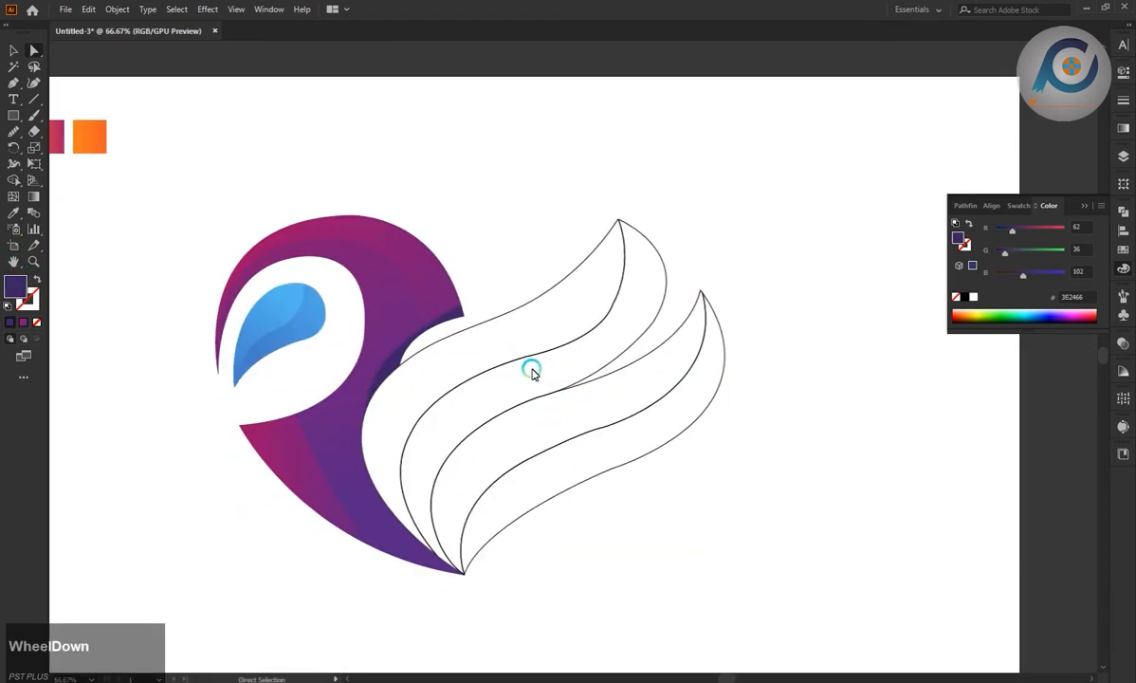
{"action": "scroll", "coordinate": [545, 389], "scroll_direction": "down", "scroll_amount": 2}
{"action": "scroll", "coordinate": [543, 384], "scroll_direction": "up", "scroll_amount": 2}
{"action": "left_click_drag", "start_coordinate": [731, 678], "coordinate": [722, 678]}
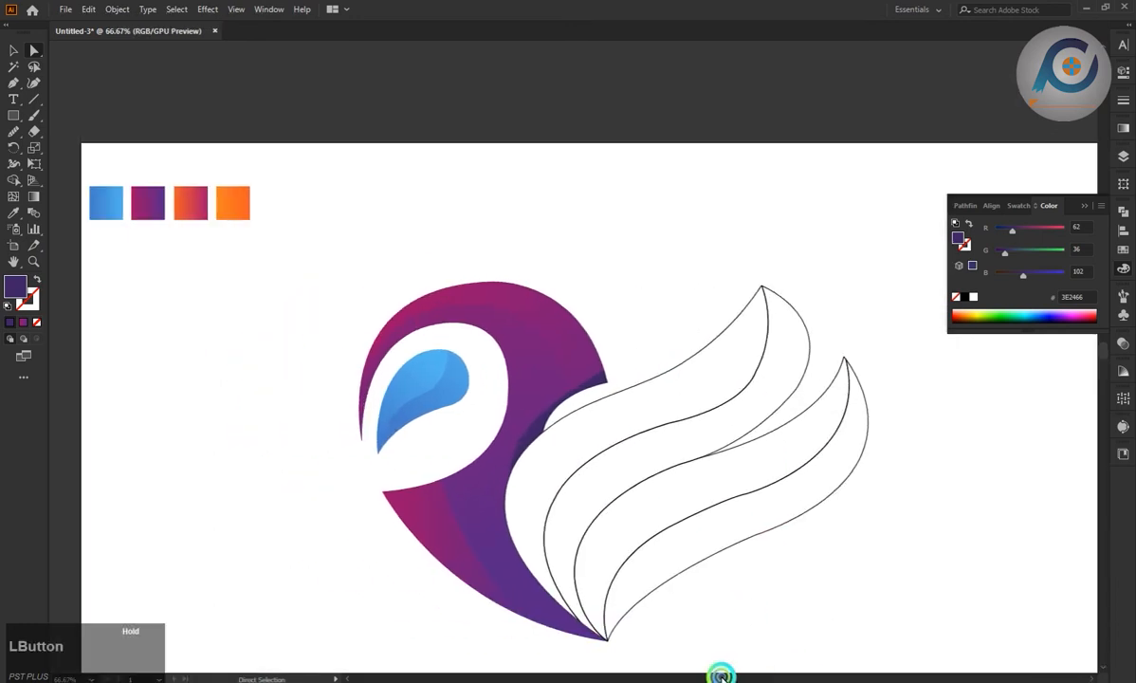
{"action": "scroll", "coordinate": [658, 328], "scroll_direction": "down", "scroll_amount": 1}
{"action": "left_click", "coordinate": [666, 328]}
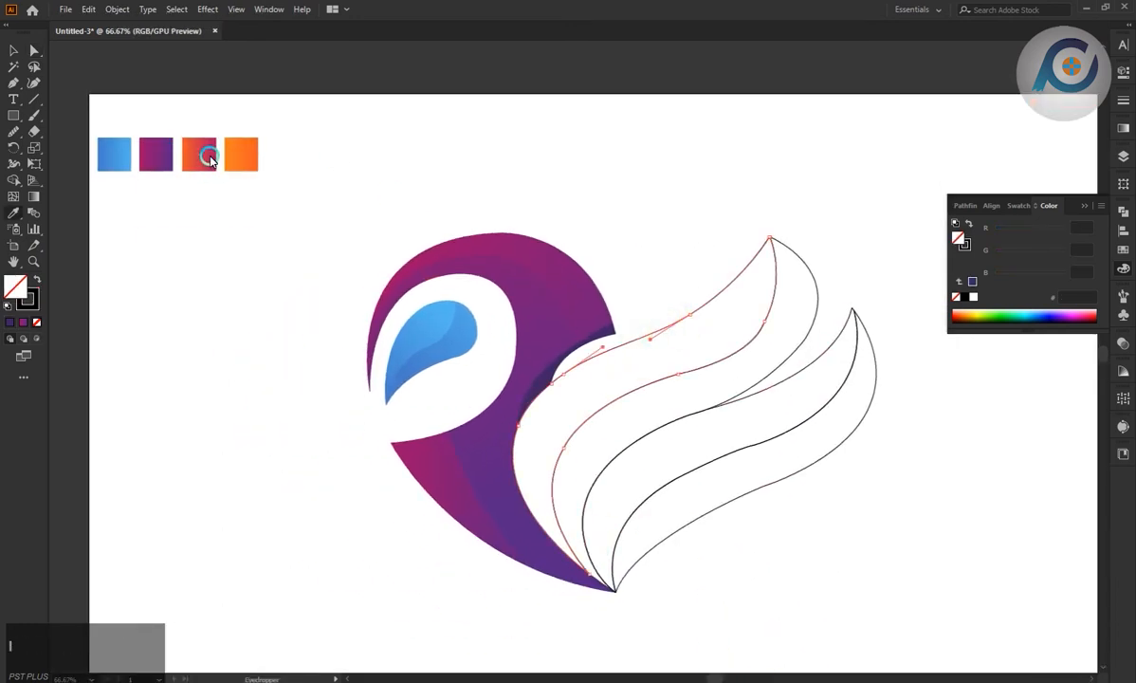
{"action": "left_click", "coordinate": [211, 159]}
{"action": "left_click", "coordinate": [26, 192]}
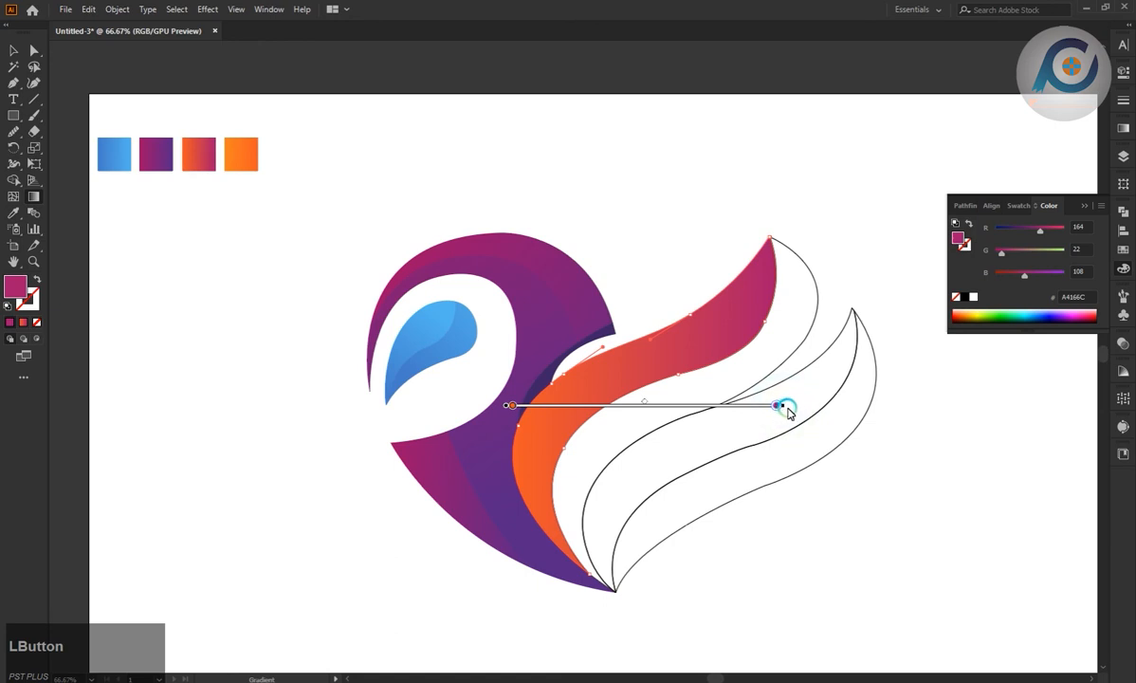
{"action": "mouse_move", "coordinate": [788, 412]}
{"action": "left_mouse_down"}
{"action": "mouse_move", "coordinate": [541, 478]}
{"action": "mouse_move", "coordinate": [487, 452]}
{"action": "left_mouse_up"}
{"action": "mouse_move", "coordinate": [559, 487]}
{"action": "left_mouse_down"}
{"action": "mouse_move", "coordinate": [609, 403]}
{"action": "mouse_move", "coordinate": [683, 334]}
{"action": "left_mouse_up"}
{"action": "key", "text": "v"}
- Fill the band beneath the upper feather with the same orange-to-magenta gradient and run it diagonally from tip to base
{"action": "left_click", "coordinate": [804, 261]}
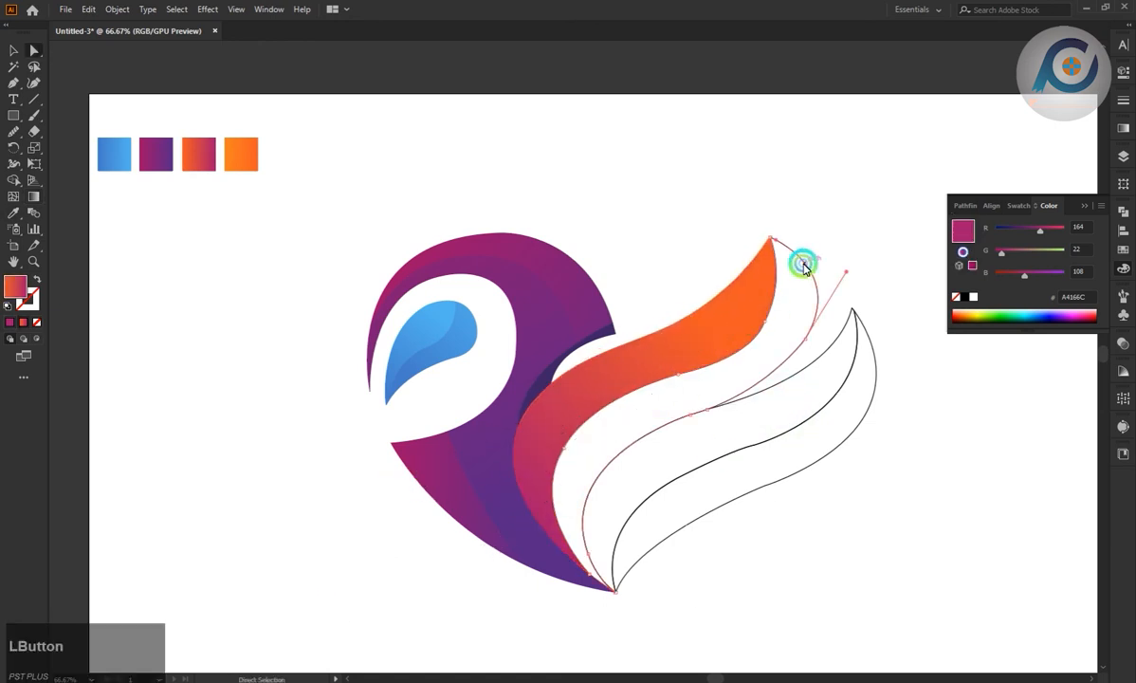
{"action": "key", "text": "i"}
{"action": "left_click", "coordinate": [739, 316]}
{"action": "left_click", "coordinate": [34, 196]}
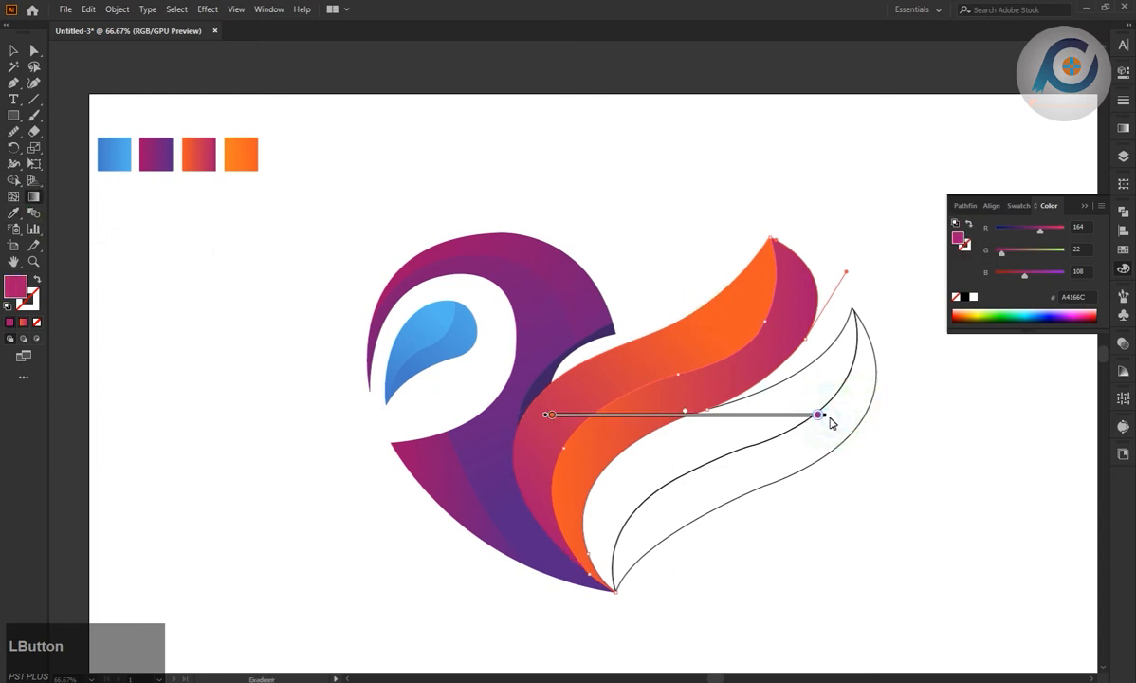
{"action": "left_click_drag", "start_coordinate": [558, 406], "coordinate": [376, 621]}
{"action": "mouse_move", "coordinate": [510, 462]}
{"action": "left_mouse_down"}
{"action": "mouse_move", "coordinate": [582, 536]}
{"action": "mouse_move", "coordinate": [674, 436]}
{"action": "mouse_move", "coordinate": [633, 470]}
{"action": "left_mouse_up"}
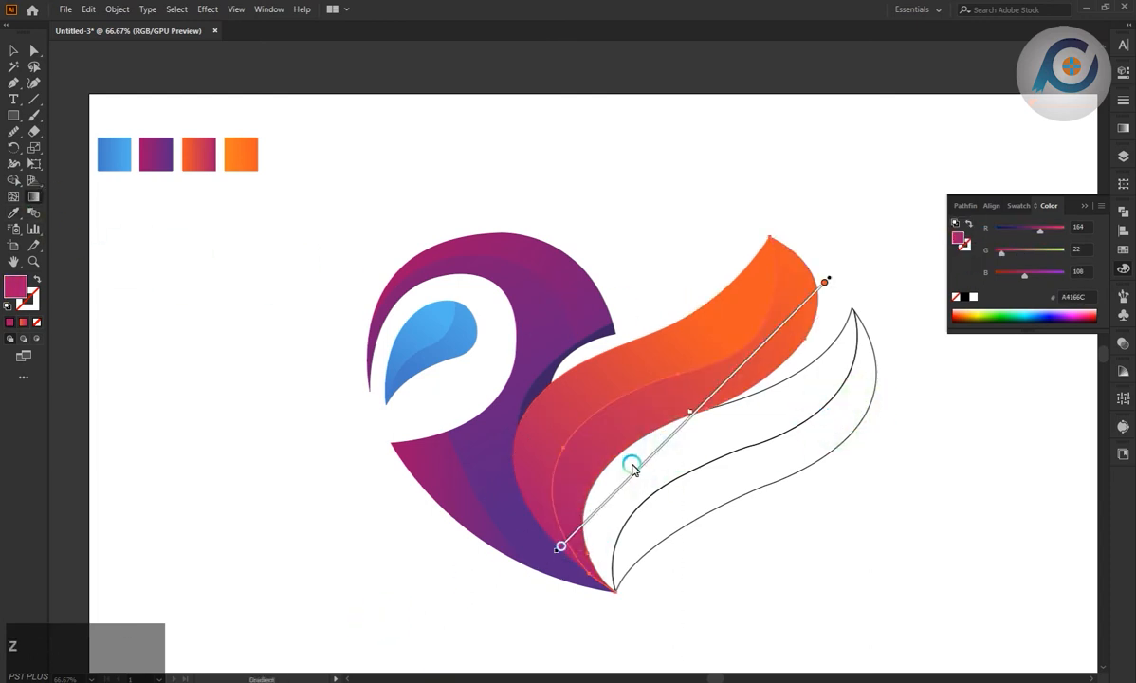
- Shift the band's gradient towards the feather tip and deepen its end colours, with the orange stop at #F14826
{"action": "mouse_move", "coordinate": [762, 368]}
{"action": "left_mouse_down"}
{"action": "mouse_move", "coordinate": [778, 320]}
{"action": "mouse_move", "coordinate": [760, 350]}
{"action": "left_mouse_up"}
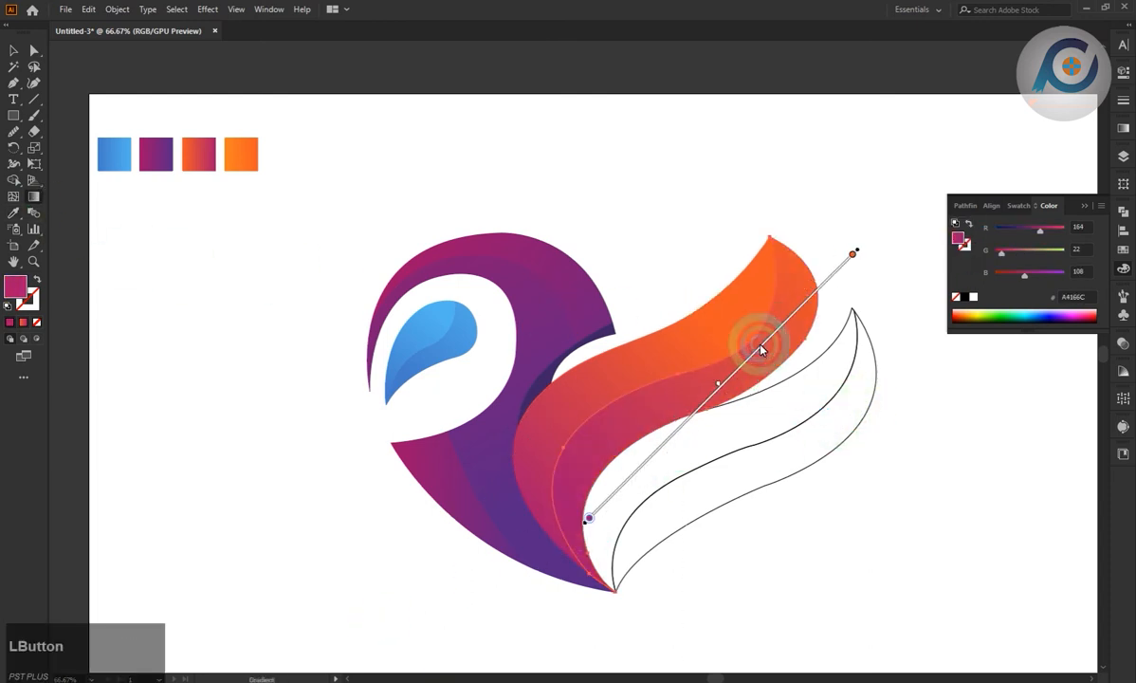
{"action": "left_click", "coordinate": [588, 515]}
{"action": "left_click", "coordinate": [736, 399]}
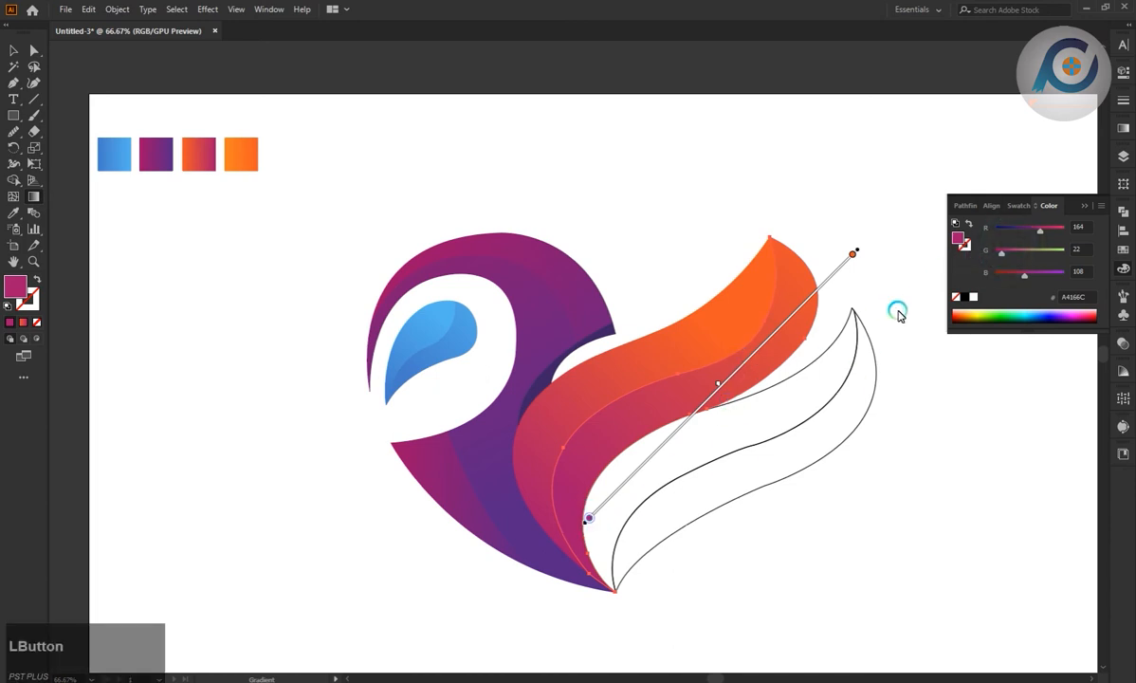
{"action": "left_click_drag", "start_coordinate": [1039, 228], "coordinate": [1008, 254]}
{"action": "left_click", "coordinate": [857, 254]}
{"action": "key", "text": "a"}
{"action": "left_click", "coordinate": [743, 431]}
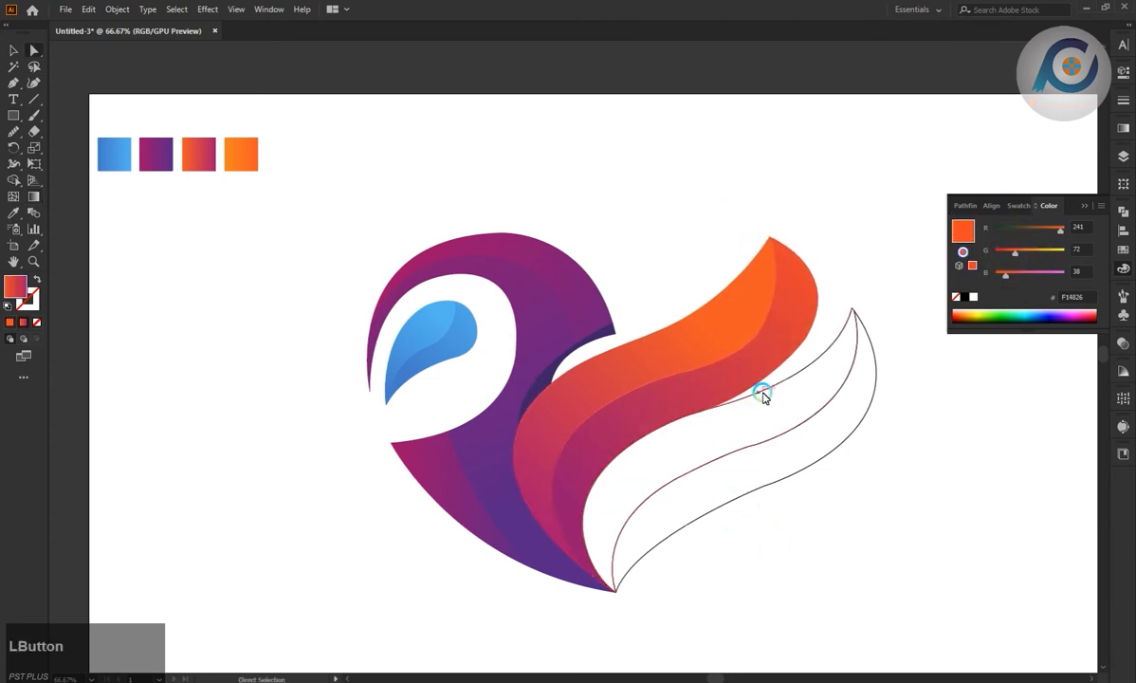
- Fill the lower wing feather and the outlined band beneath it with the light orange gradient swatch
{"action": "left_click", "coordinate": [759, 388]}
{"action": "key", "text": "i"}
{"action": "left_click", "coordinate": [245, 155]}
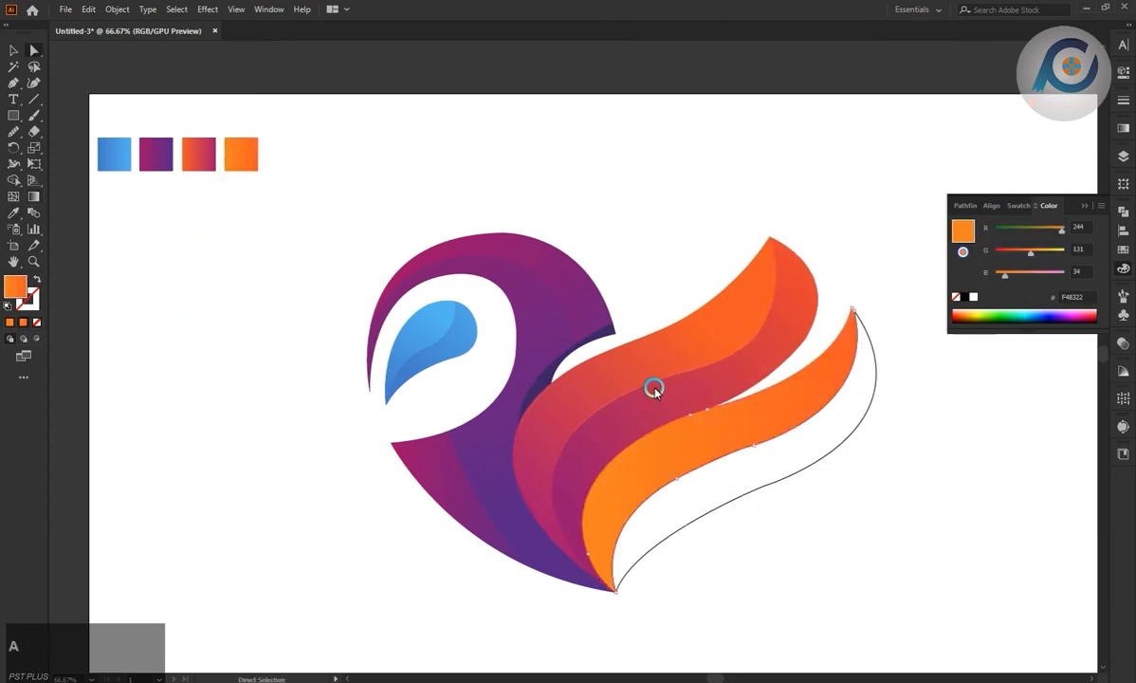
{"action": "left_click", "coordinate": [818, 461]}
{"action": "key", "text": "i"}
{"action": "left_click", "coordinate": [780, 407]}
{"action": "key", "text": "a"}
- Run the lowest band's gradient diagonally from the wing's base to beyond the feather tip
{"action": "left_click", "coordinate": [33, 197]}
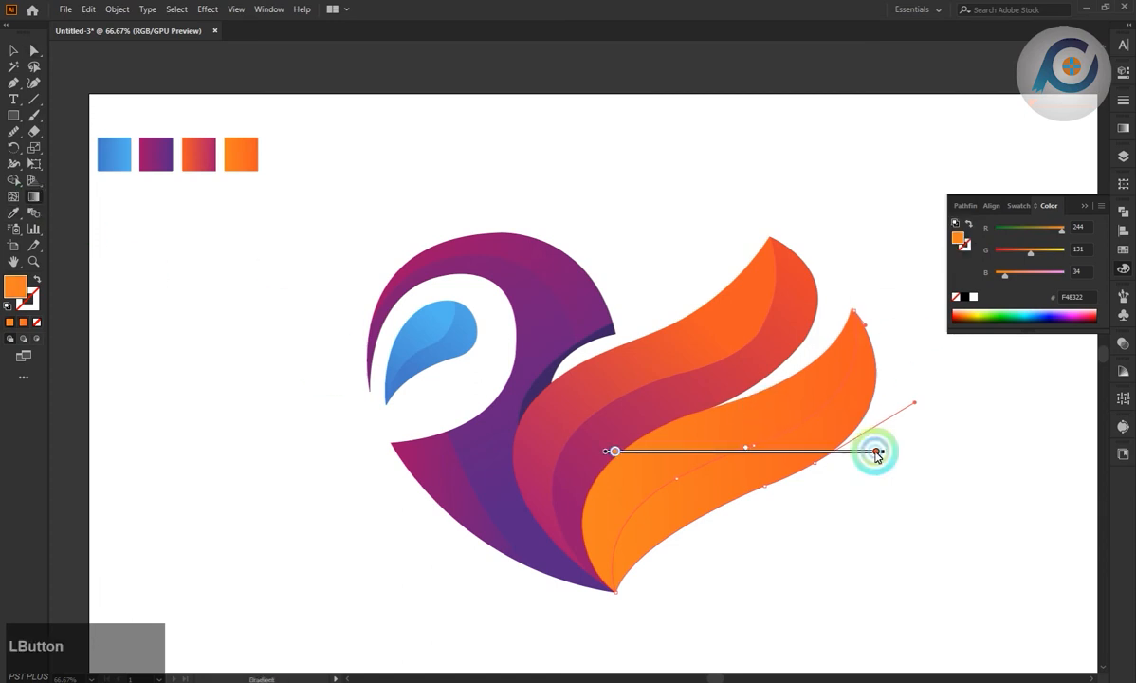
{"action": "left_click_drag", "start_coordinate": [888, 451], "coordinate": [821, 321]}
{"action": "mouse_move", "coordinate": [820, 393]}
{"action": "left_mouse_down"}
{"action": "mouse_move", "coordinate": [770, 448]}
{"action": "mouse_move", "coordinate": [886, 433]}
{"action": "left_mouse_up"}
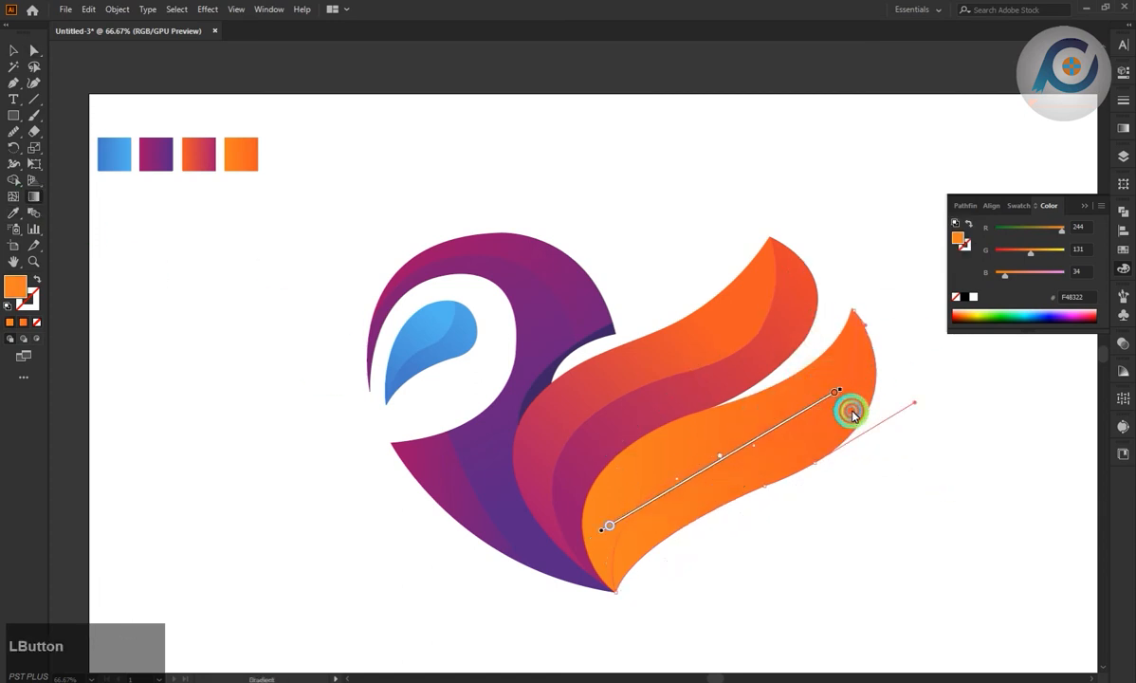
{"action": "left_click_drag", "start_coordinate": [886, 361], "coordinate": [890, 402]}
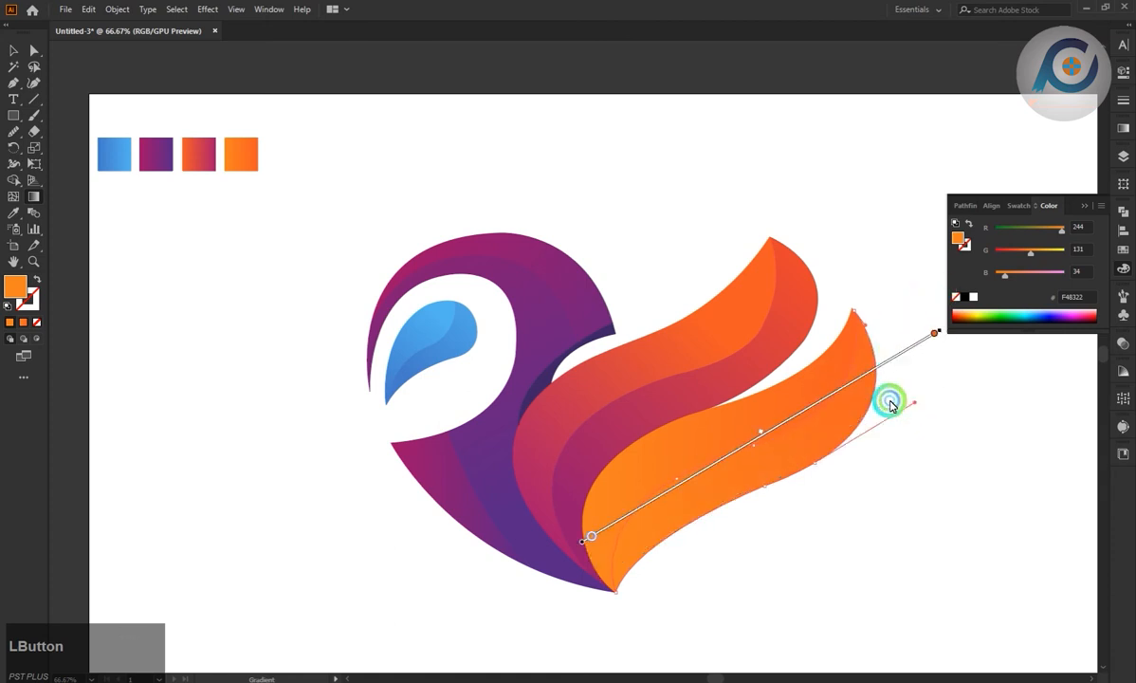
- Make the lowest band's outer gradient stop redder and set the stop at the wing's base to #F4A422
{"action": "left_click", "coordinate": [935, 334]}
{"action": "left_click_drag", "start_coordinate": [1005, 265], "coordinate": [1040, 254]}
{"action": "left_click", "coordinate": [591, 538]}
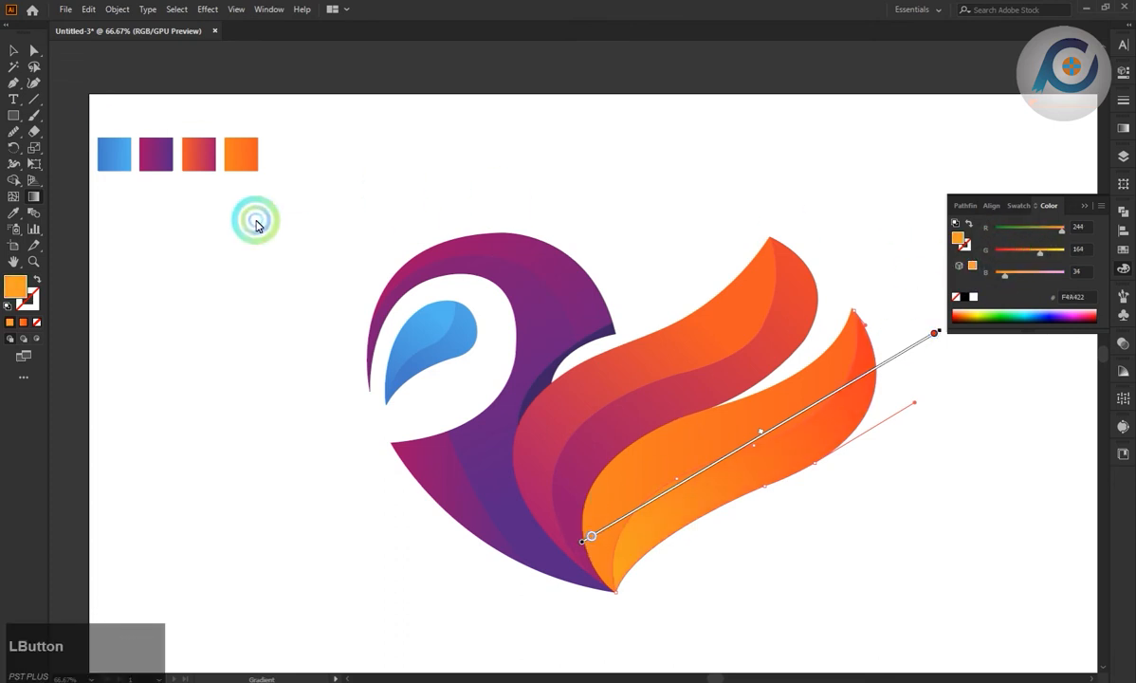
{"action": "left_click", "coordinate": [32, 51]}
{"action": "left_click", "coordinate": [349, 527]}
- Collapse the colour controls and examine the coloured bird logo at different magnifications
{"action": "scroll", "coordinate": [379, 538], "scroll_direction": "down", "scroll_amount": 2}
{"action": "scroll", "coordinate": [379, 537], "scroll_direction": "up", "scroll_amount": 1}
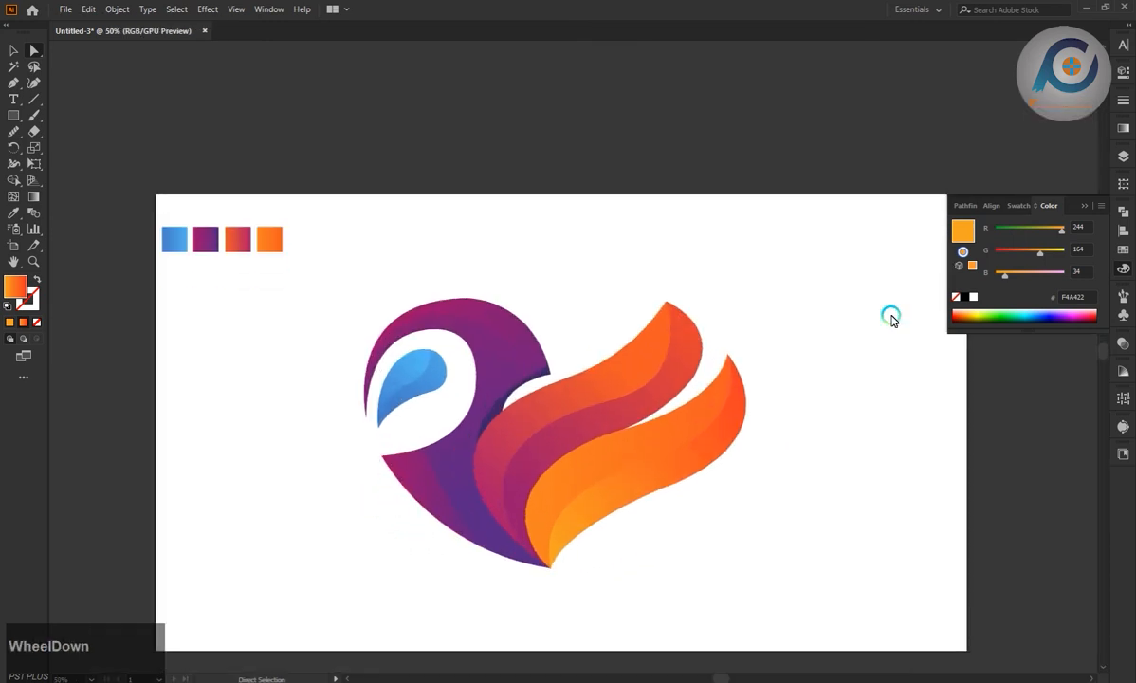
{"action": "left_click", "coordinate": [1084, 205]}
{"action": "scroll", "coordinate": [517, 374], "scroll_direction": "up", "scroll_amount": 1}
{"action": "scroll", "coordinate": [512, 351], "scroll_direction": "down", "scroll_amount": 1}
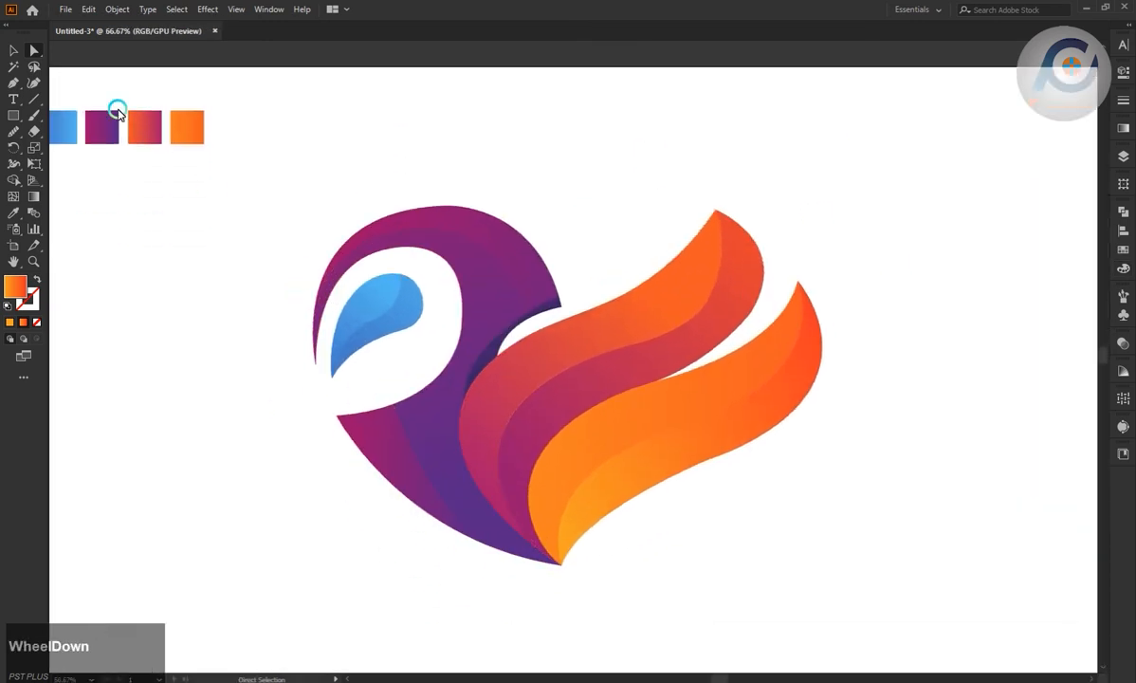
{"action": "left_click", "coordinate": [13, 51]}
{"action": "scroll", "coordinate": [607, 332], "scroll_direction": "down", "scroll_amount": 1}
{"action": "scroll", "coordinate": [573, 351], "scroll_direction": "up", "scroll_amount": 1}
{"action": "scroll", "coordinate": [631, 361], "scroll_direction": "up", "scroll_amount": 1}
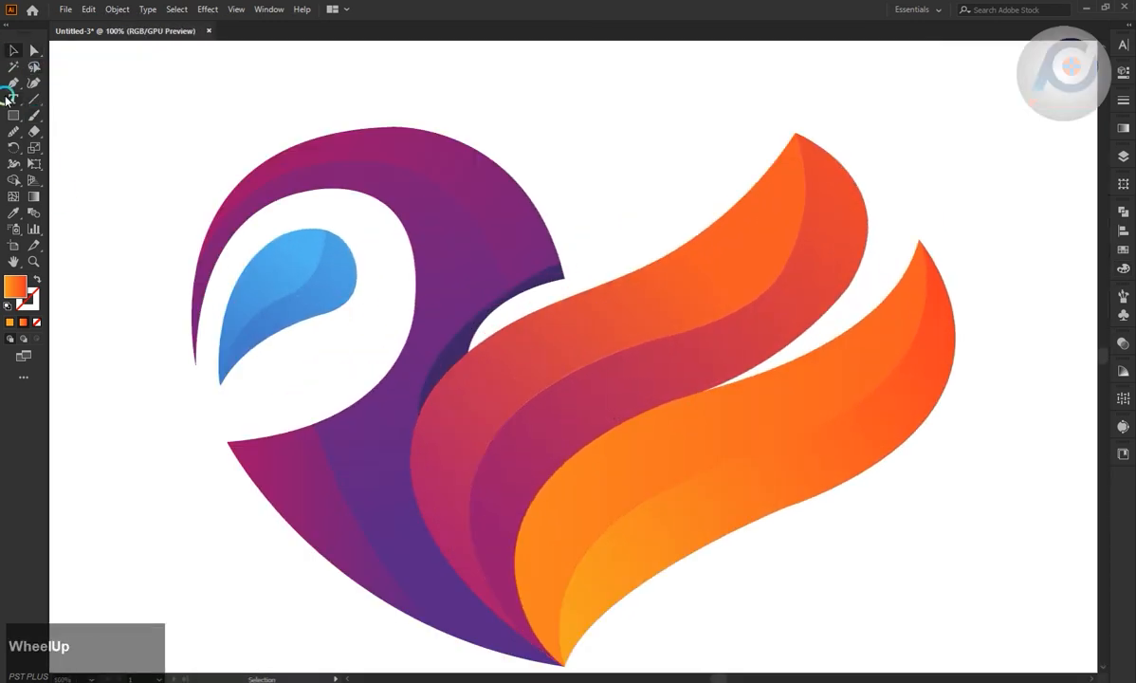
{"action": "left_click", "coordinate": [14, 84]}
{"action": "left_click", "coordinate": [654, 249]}
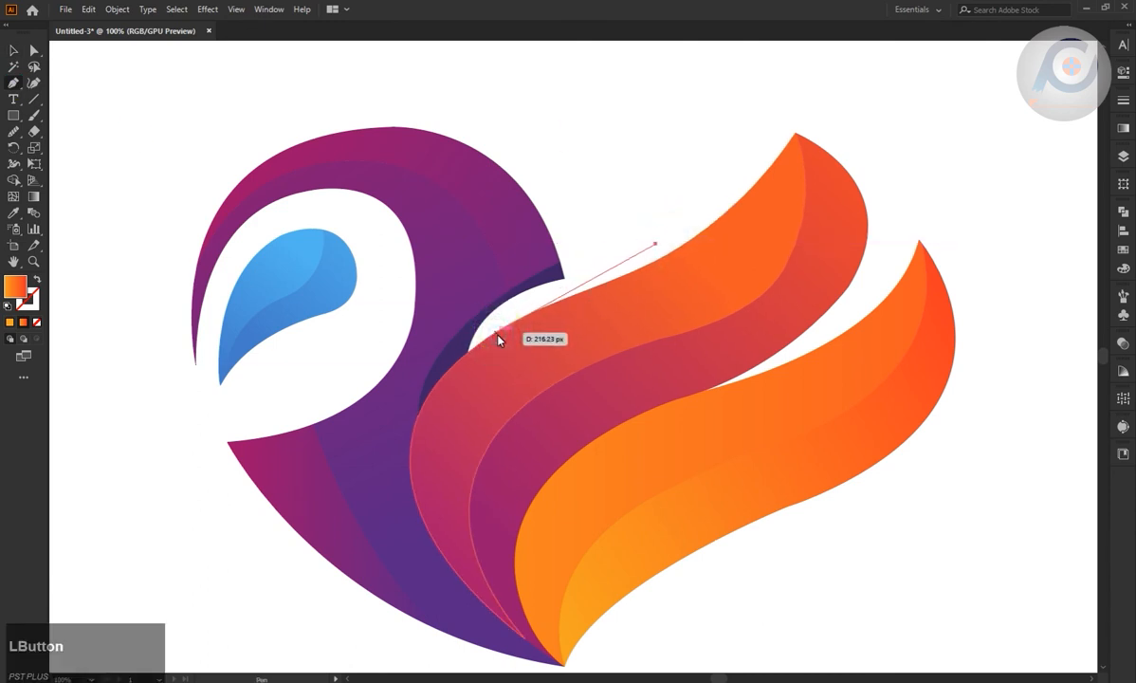
{"action": "key", "text": "ctrl+z"}
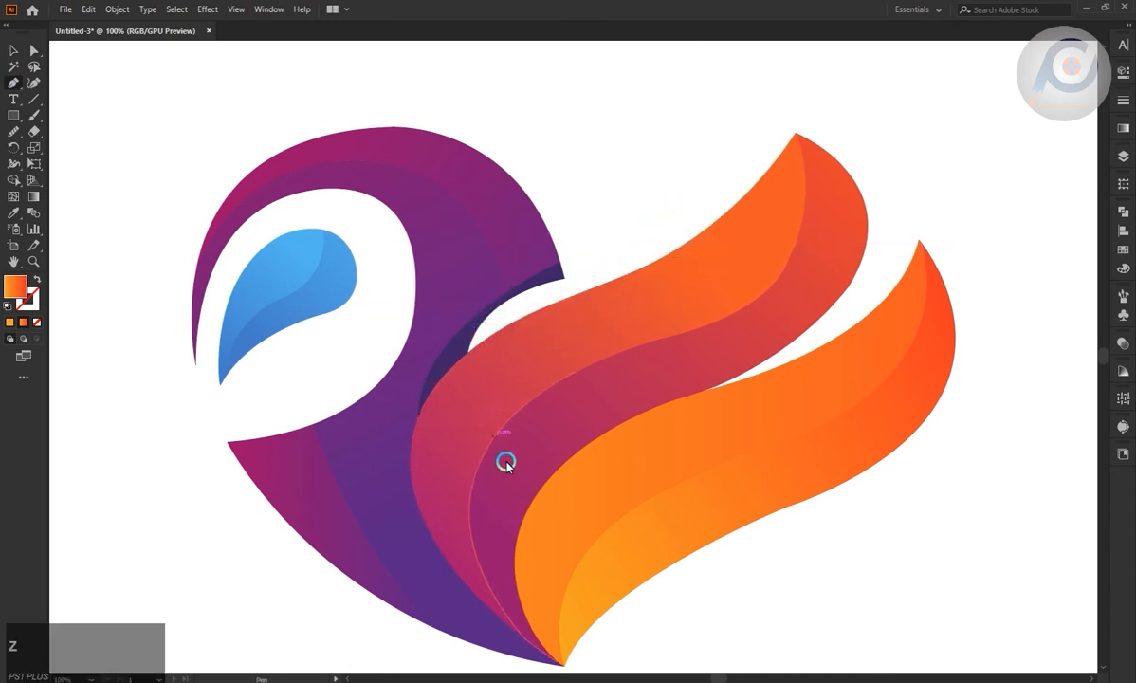
- Draw an unfilled Pen curve along the upper feather's inner edge, from the lower neck up past the feather's top edge
{"action": "left_click", "coordinate": [466, 593]}
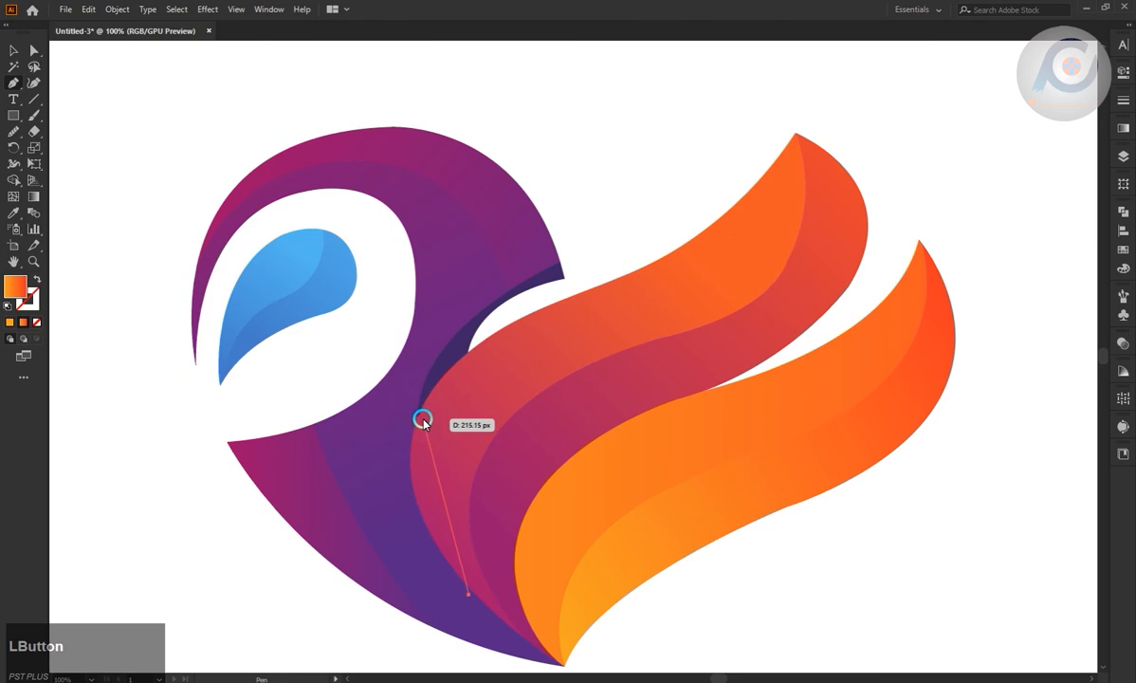
{"action": "left_click_drag", "start_coordinate": [423, 419], "coordinate": [616, 257]}
{"action": "left_click", "coordinate": [422, 417]}
{"action": "key", "text": "Escape"}
{"action": "left_click", "coordinate": [36, 323]}
{"action": "left_click", "coordinate": [15, 51]}
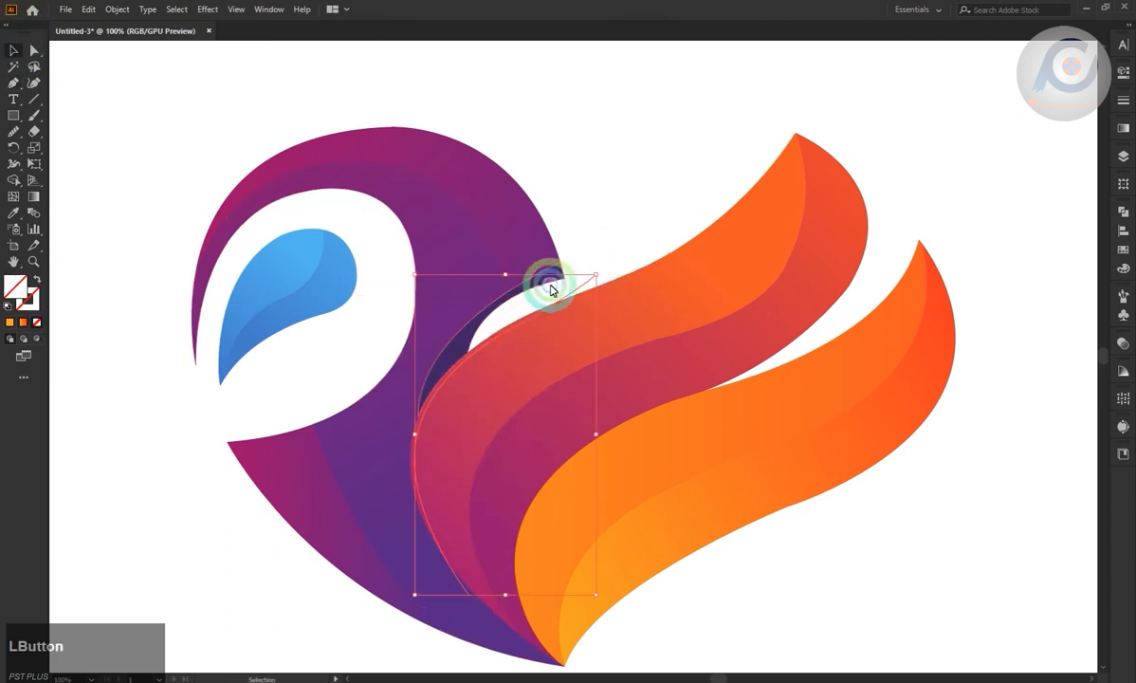
- Trim the Pen curve against the upper feather with the Shape Builder, cutting a thin sliver along the feather's inner edge
{"action": "left_click", "coordinate": [552, 289]}
{"action": "left_click", "coordinate": [15, 180]}
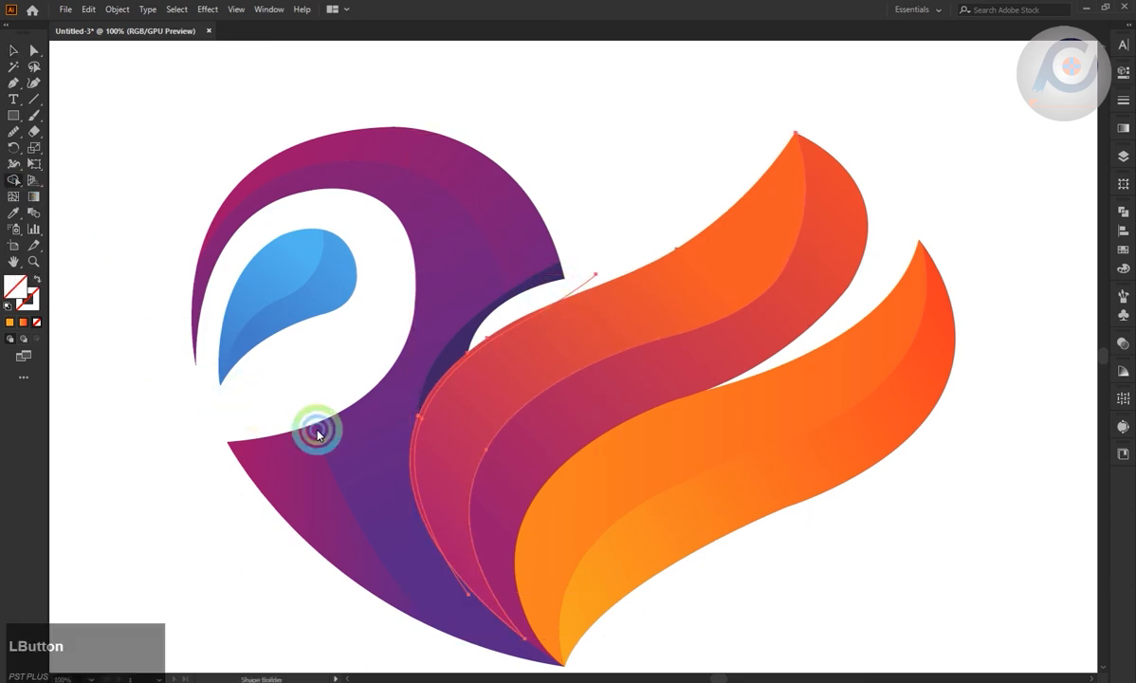
{"action": "scroll", "coordinate": [316, 431], "scroll_direction": "down", "scroll_amount": 3}
{"action": "scroll", "coordinate": [630, 563], "scroll_direction": "down", "scroll_amount": 3}
{"action": "scroll", "coordinate": [682, 405], "scroll_direction": "up", "scroll_amount": 3}
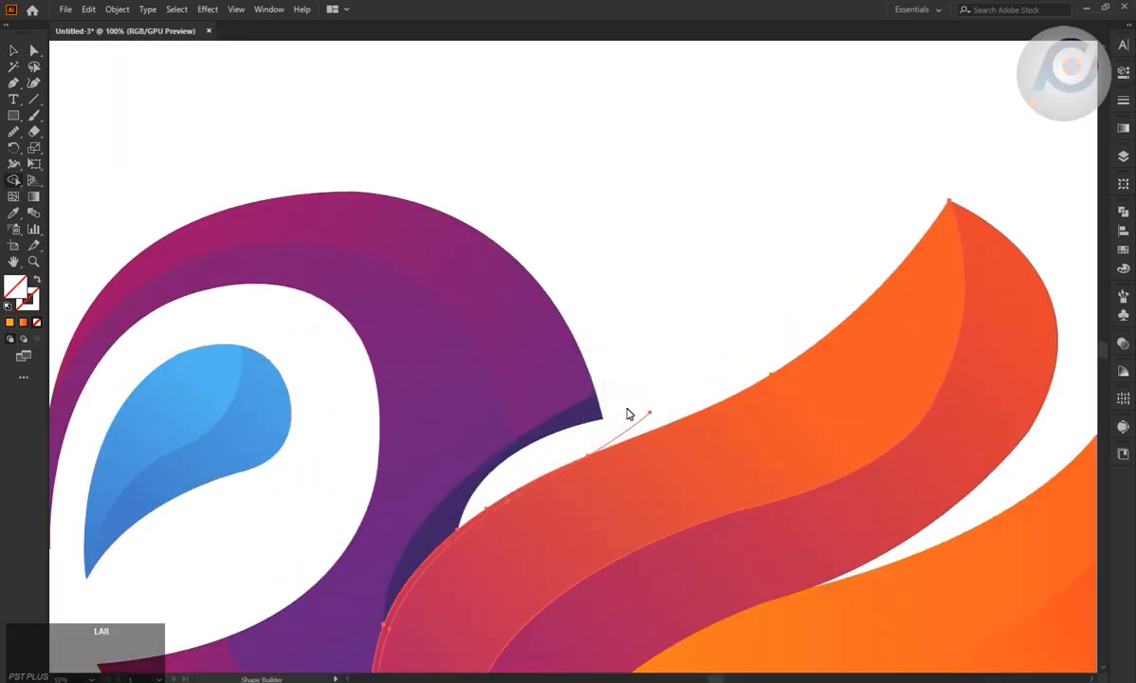
{"action": "left_click", "coordinate": [514, 509]}
{"action": "left_click", "coordinate": [489, 509]}
{"action": "scroll", "coordinate": [489, 511], "scroll_direction": "down", "scroll_amount": 1}
{"action": "scroll", "coordinate": [52, 303], "scroll_direction": "down", "scroll_amount": 5}
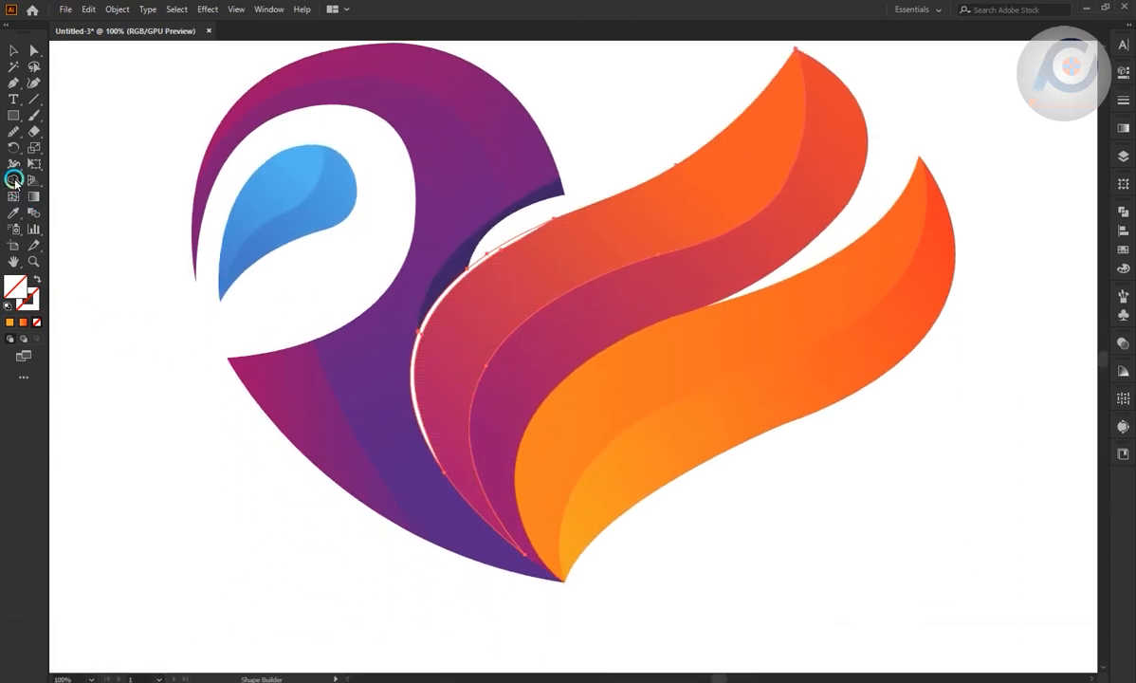
- Try to colour the sliver with the Eyedropper by sampling the upper feather's gradient, and undo the change
{"action": "left_click", "coordinate": [9, 211]}
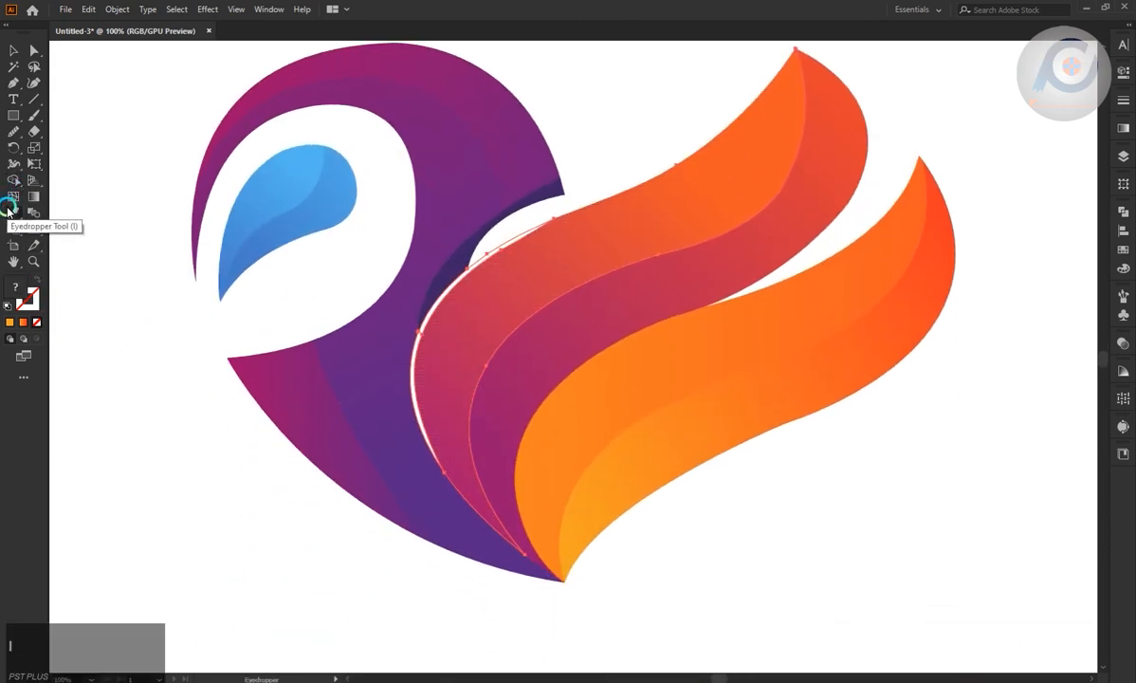
{"action": "left_click", "coordinate": [445, 351]}
{"action": "key", "text": "ctrl+a"}
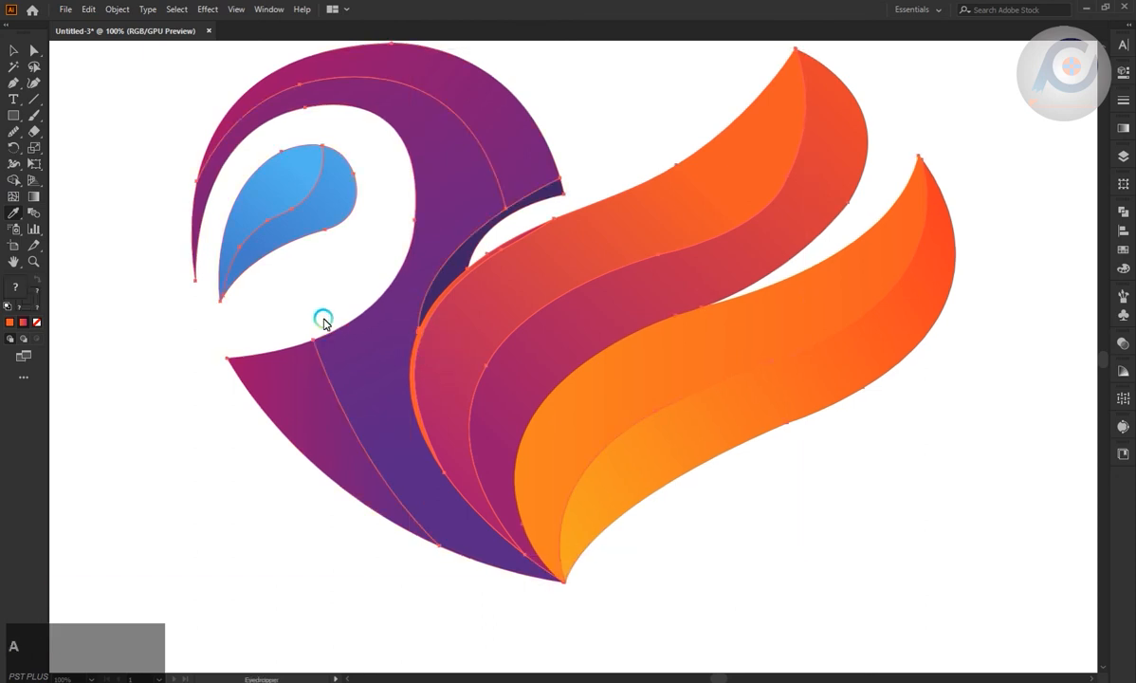
{"action": "key", "text": "ctrl+z"}
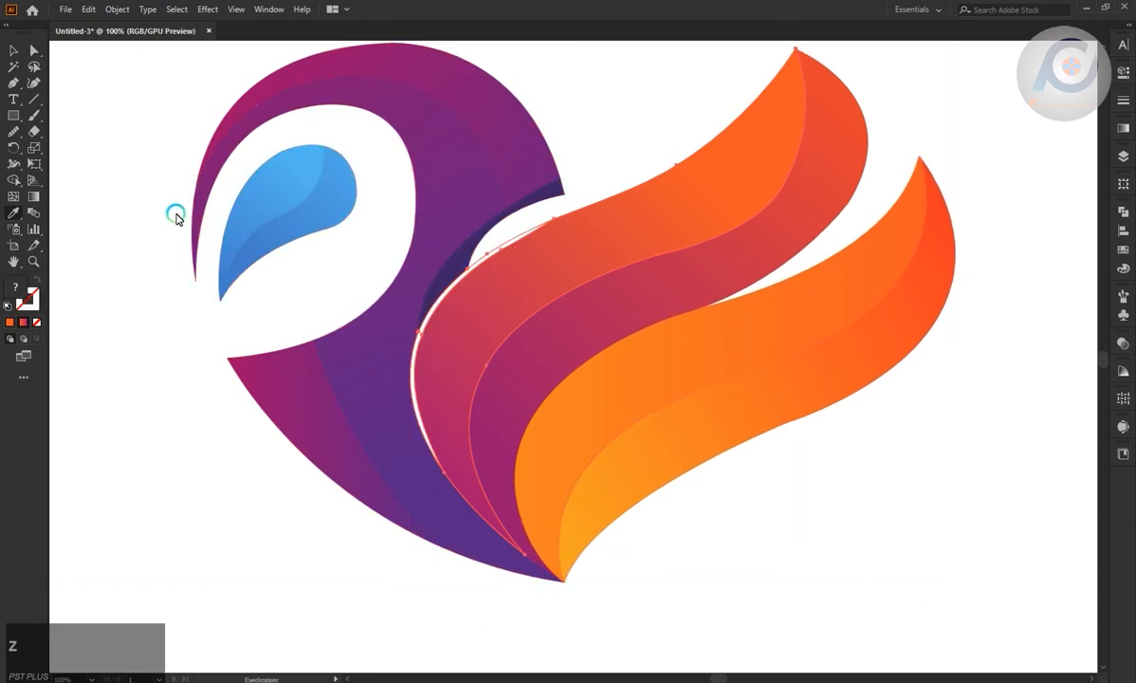
- Try to clean up the sliver's segment above the upper feather by deleting it and picking its anchor point
{"action": "left_click", "coordinate": [18, 52]}
{"action": "left_click_drag", "start_coordinate": [443, 259], "coordinate": [567, 267]}
{"action": "key", "text": "Delete"}
{"action": "left_click", "coordinate": [510, 239]}
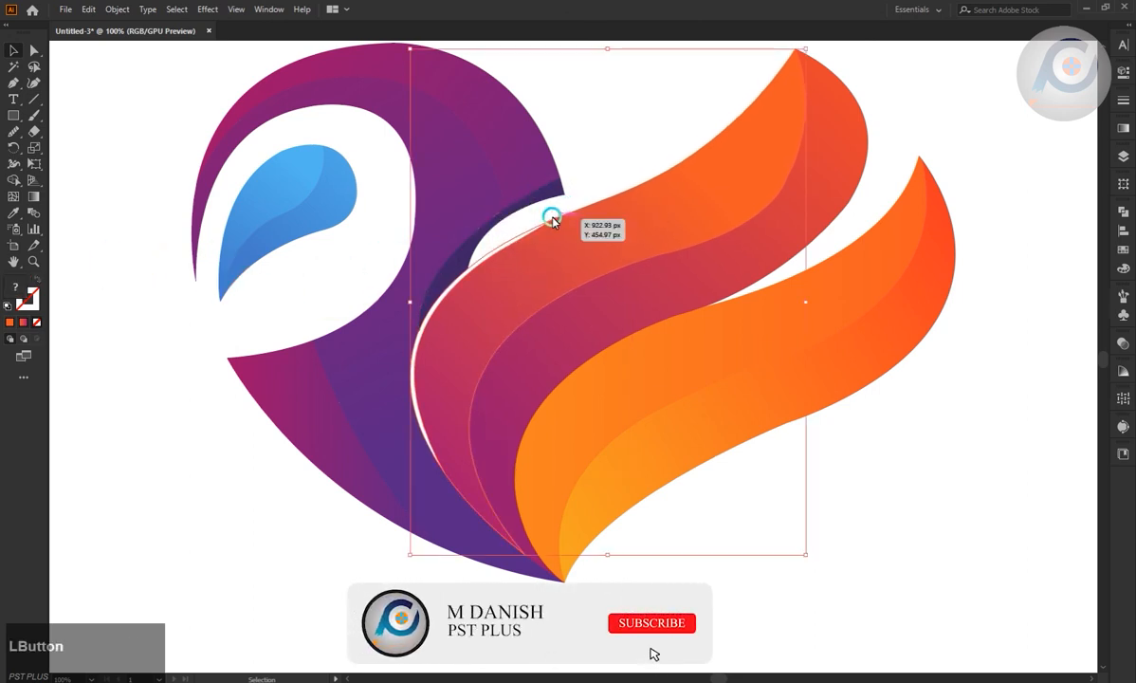
{"action": "left_click", "coordinate": [547, 193]}
{"action": "left_click", "coordinate": [565, 119]}
{"action": "left_click", "coordinate": [35, 49]}
{"action": "left_click", "coordinate": [501, 258]}
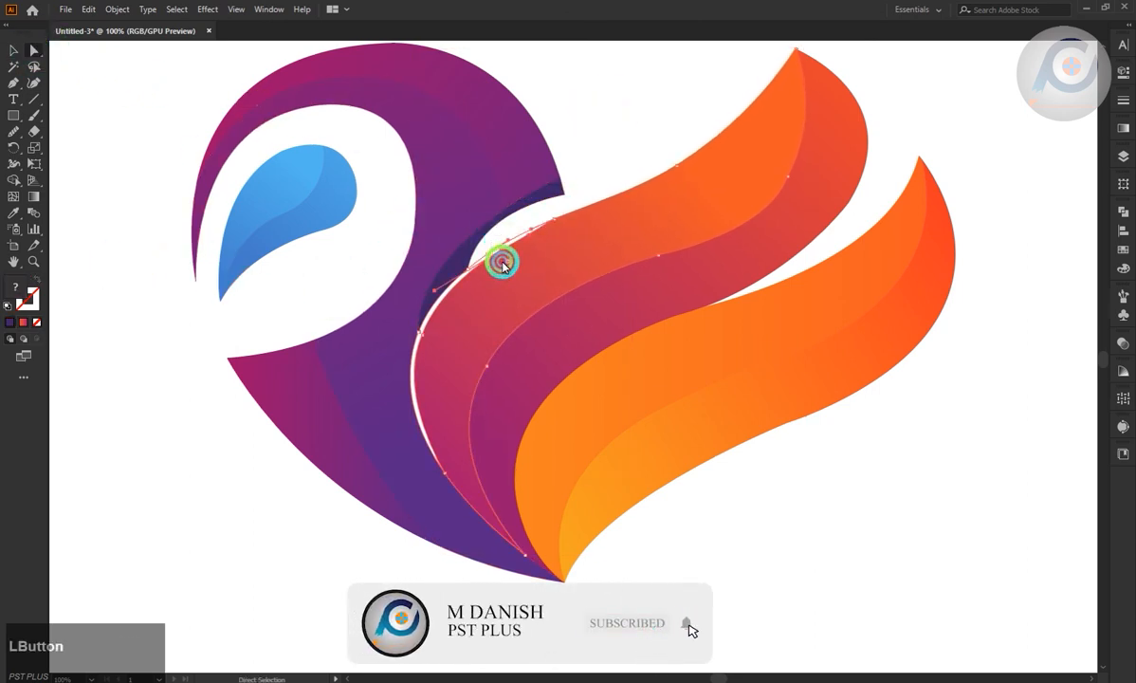
- Close the white gap along the upper feather's inner edge with the Pathfinder controls
{"action": "left_click", "coordinate": [1123, 212]}
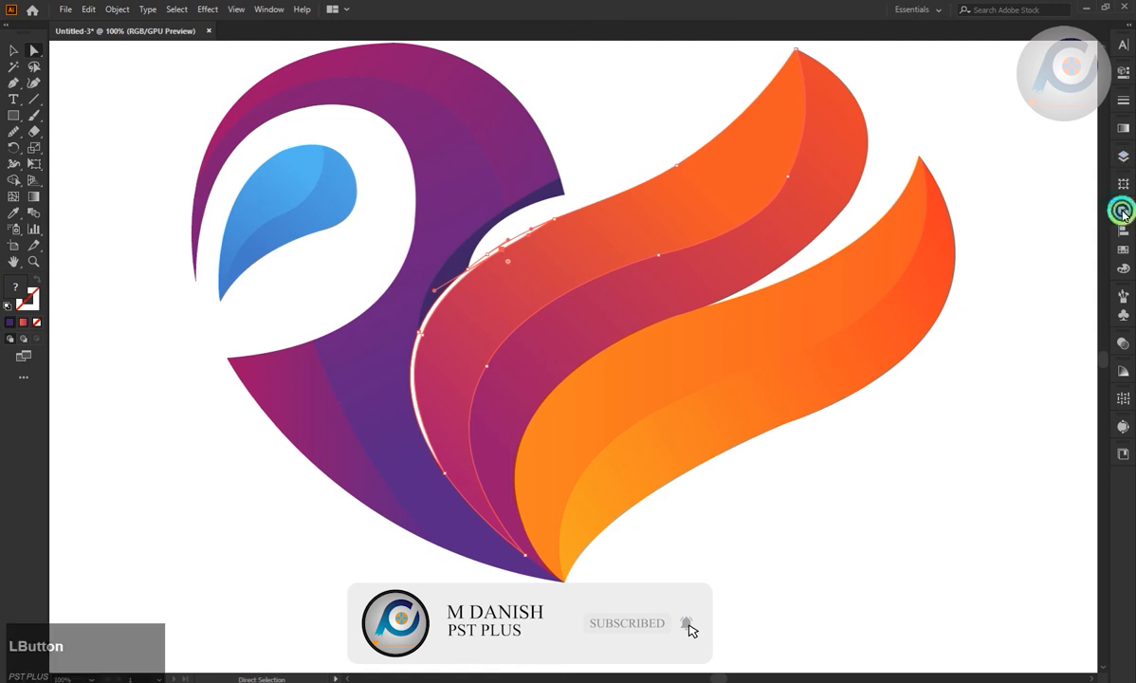
{"action": "left_click", "coordinate": [657, 169]}
{"action": "left_click", "coordinate": [14, 47]}
{"action": "left_click", "coordinate": [639, 305]}
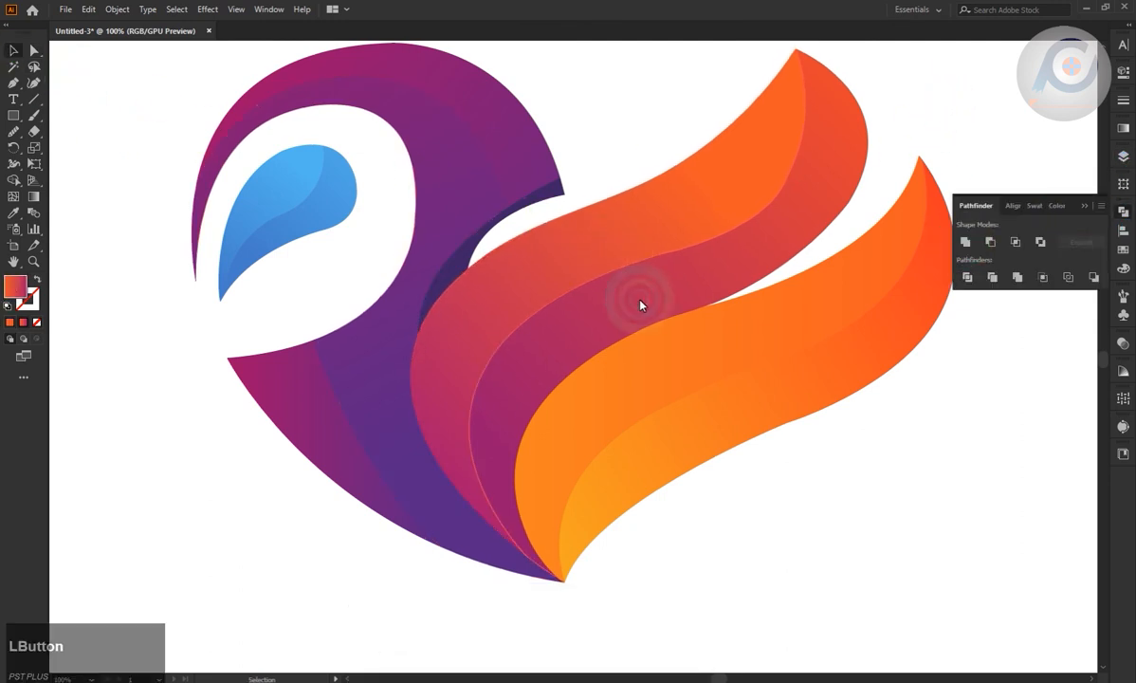
{"action": "left_click_drag", "start_coordinate": [639, 165], "coordinate": [641, 169]}
- Examine the whole logo and the list of paths in Layer 2
{"action": "scroll", "coordinate": [661, 342], "scroll_direction": "down", "scroll_amount": 1}
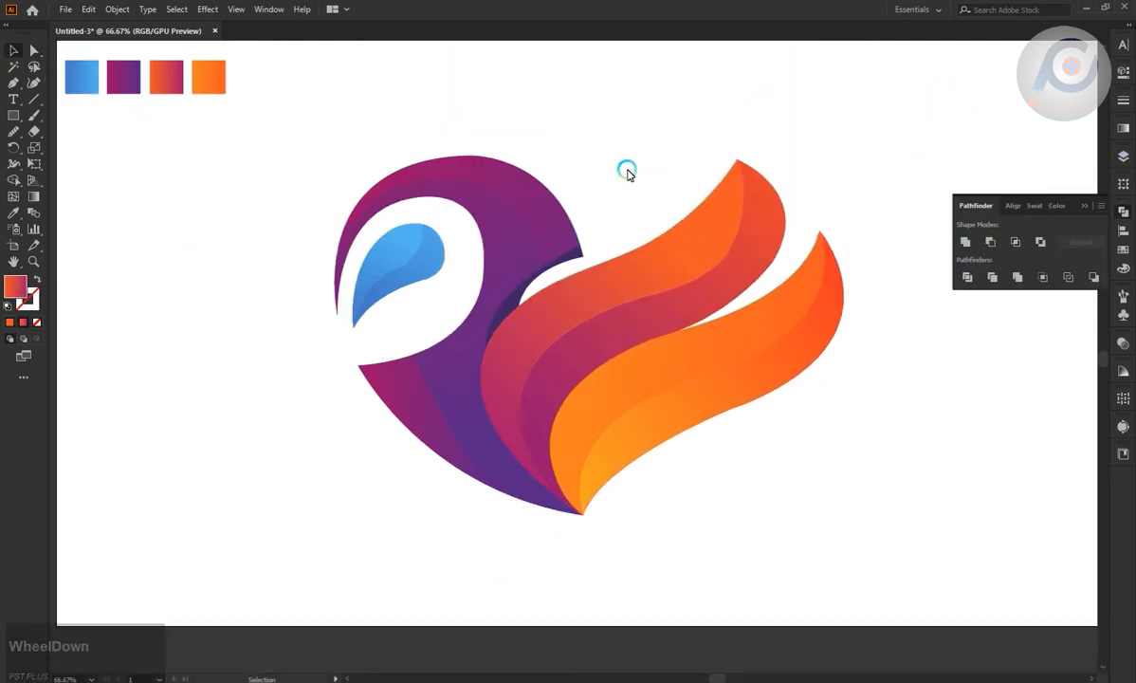
{"action": "left_click", "coordinate": [621, 274]}
{"action": "left_click", "coordinate": [616, 212]}
{"action": "left_click", "coordinate": [1084, 206]}
{"action": "left_click", "coordinate": [1122, 157]}
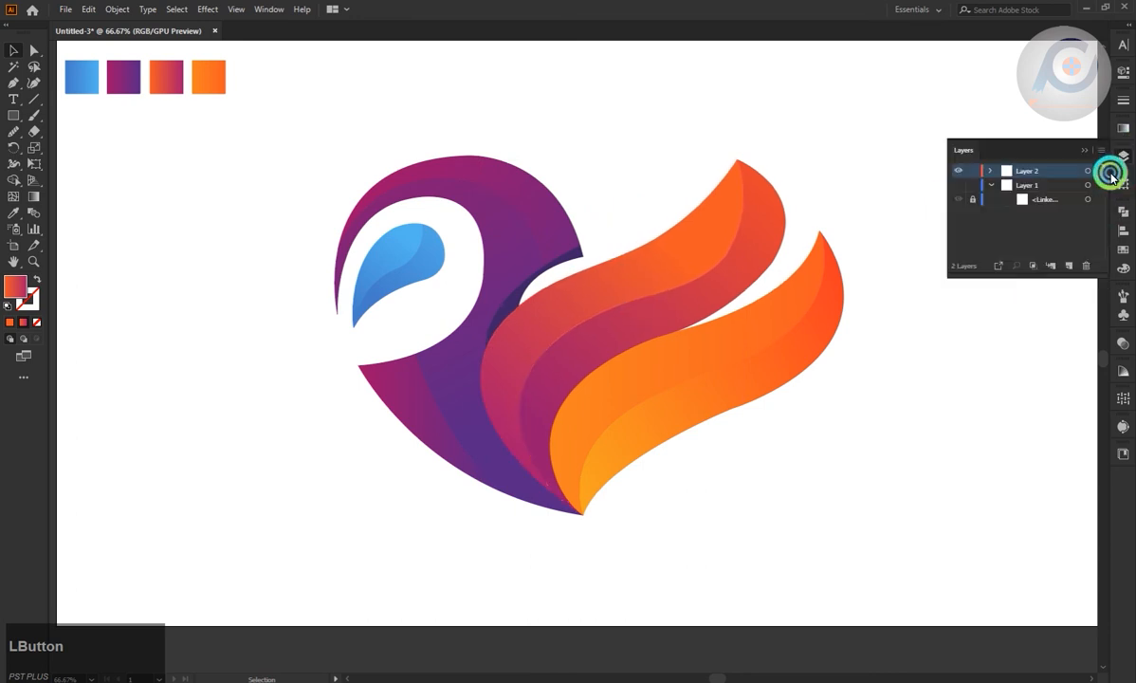
{"action": "left_click", "coordinate": [991, 169]}
{"action": "scroll", "coordinate": [1039, 237], "scroll_direction": "down", "scroll_amount": 5}
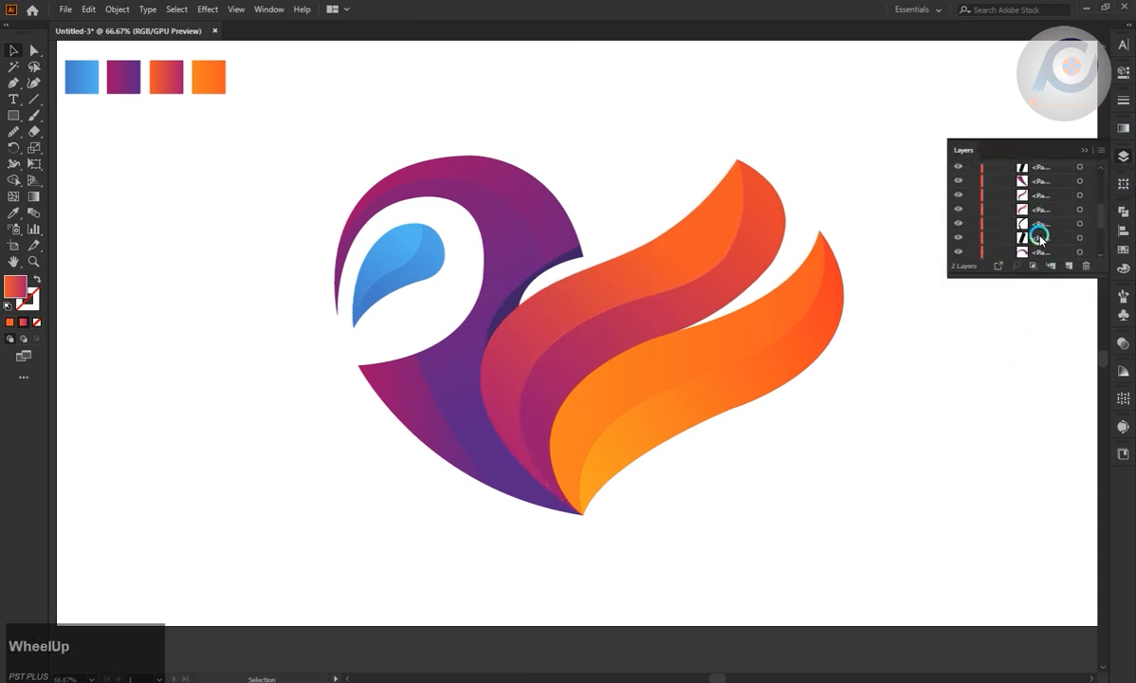
{"action": "scroll", "coordinate": [1039, 227], "scroll_direction": "up", "scroll_amount": 5}
{"action": "left_click", "coordinate": [1086, 151]}
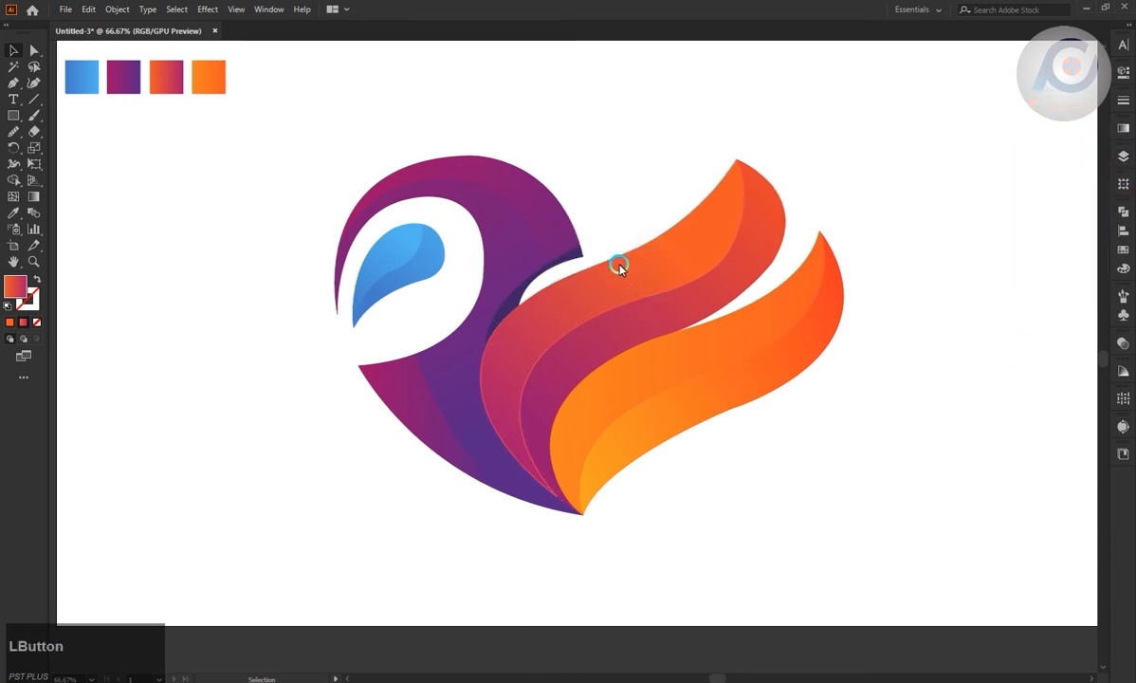
- Shift the whole bird logo slightly sideways on the artboard and select the upper feather's outer band
{"action": "left_click", "coordinate": [532, 363]}
{"action": "left_click", "coordinate": [41, 59]}
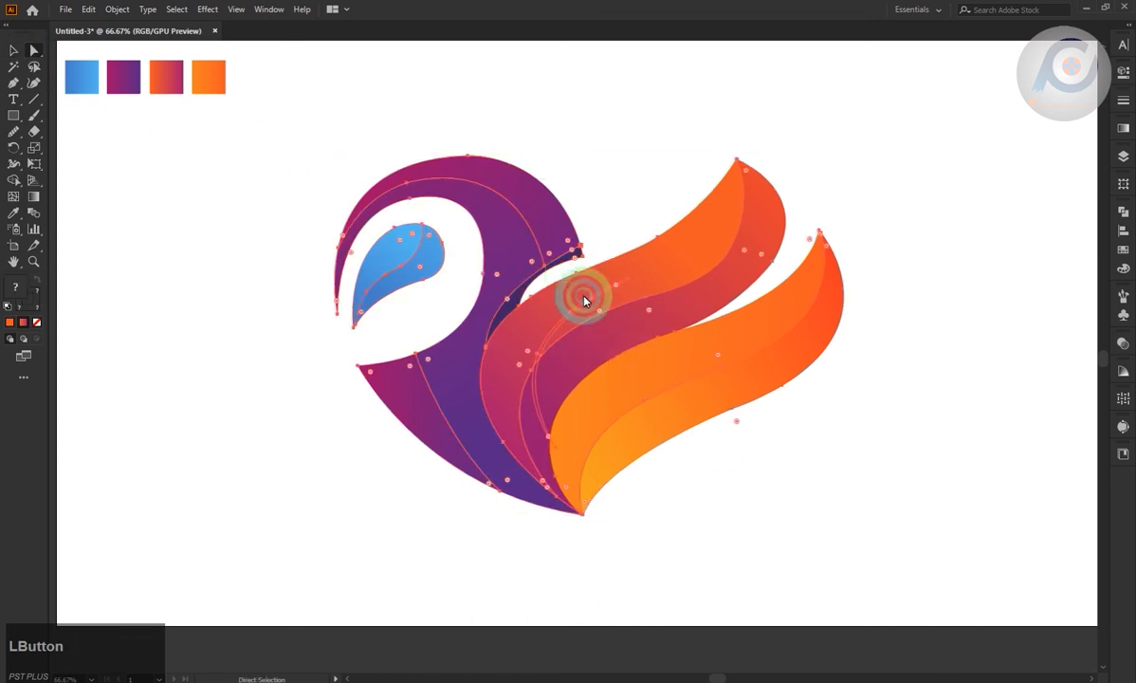
{"action": "left_click", "coordinate": [605, 301]}
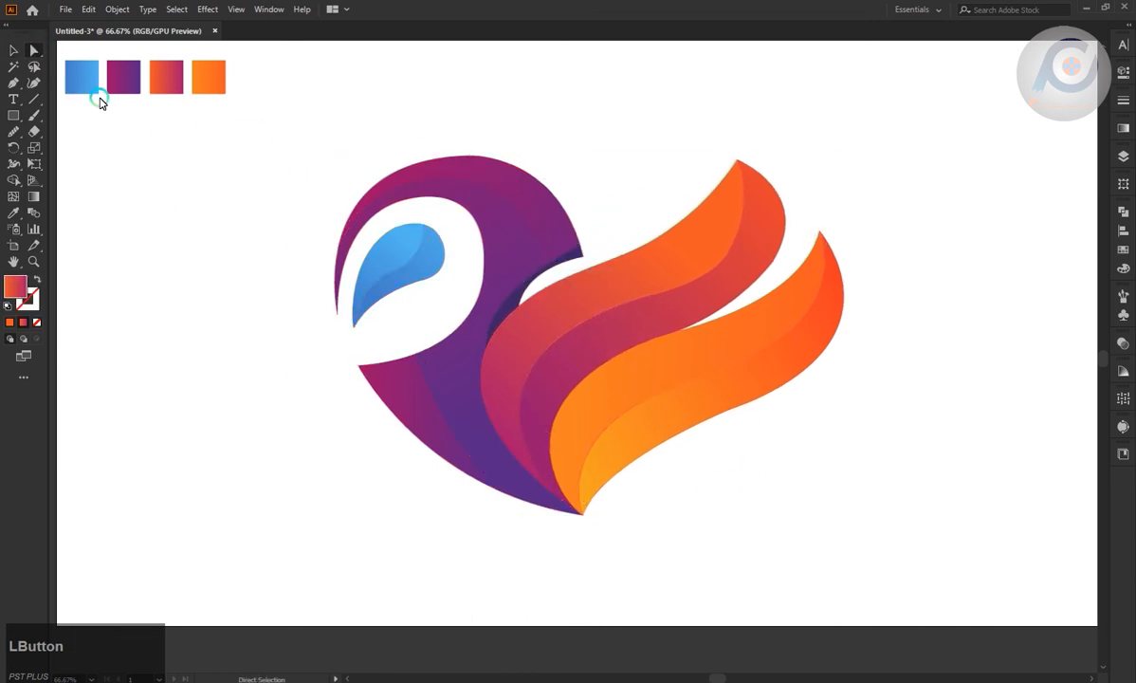
{"action": "left_click", "coordinate": [659, 369]}
{"action": "left_click", "coordinate": [893, 226]}
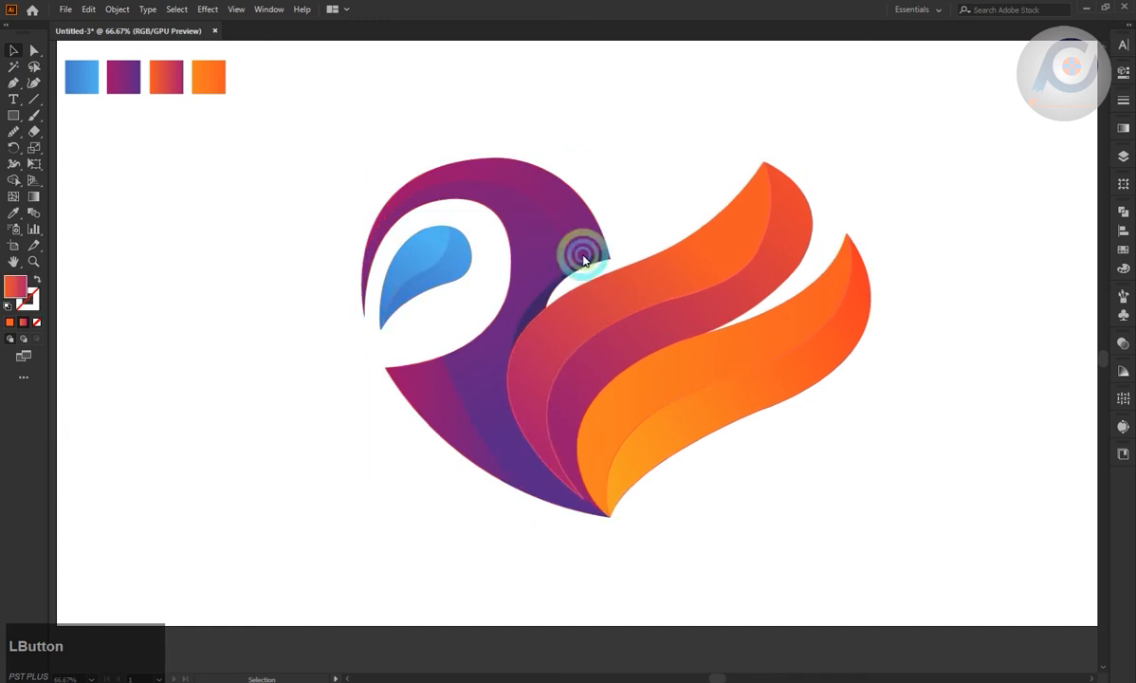
{"action": "left_click", "coordinate": [34, 50]}
{"action": "left_click", "coordinate": [610, 306]}
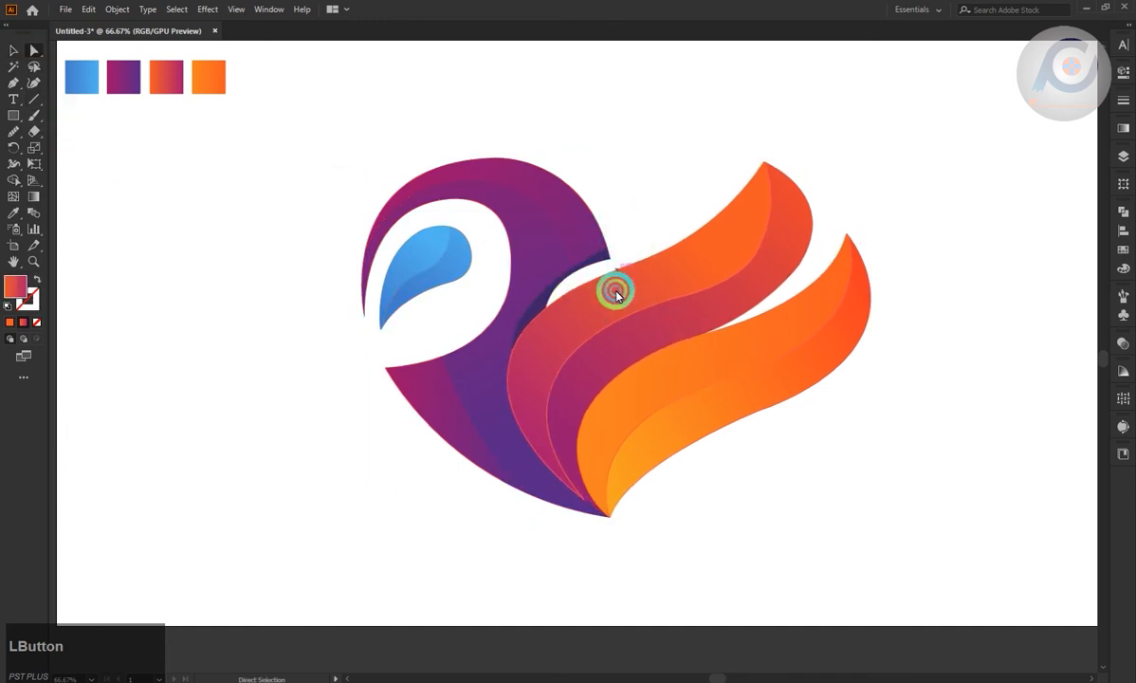
{"action": "left_click", "coordinate": [14, 51]}
{"action": "left_click", "coordinate": [654, 289]}
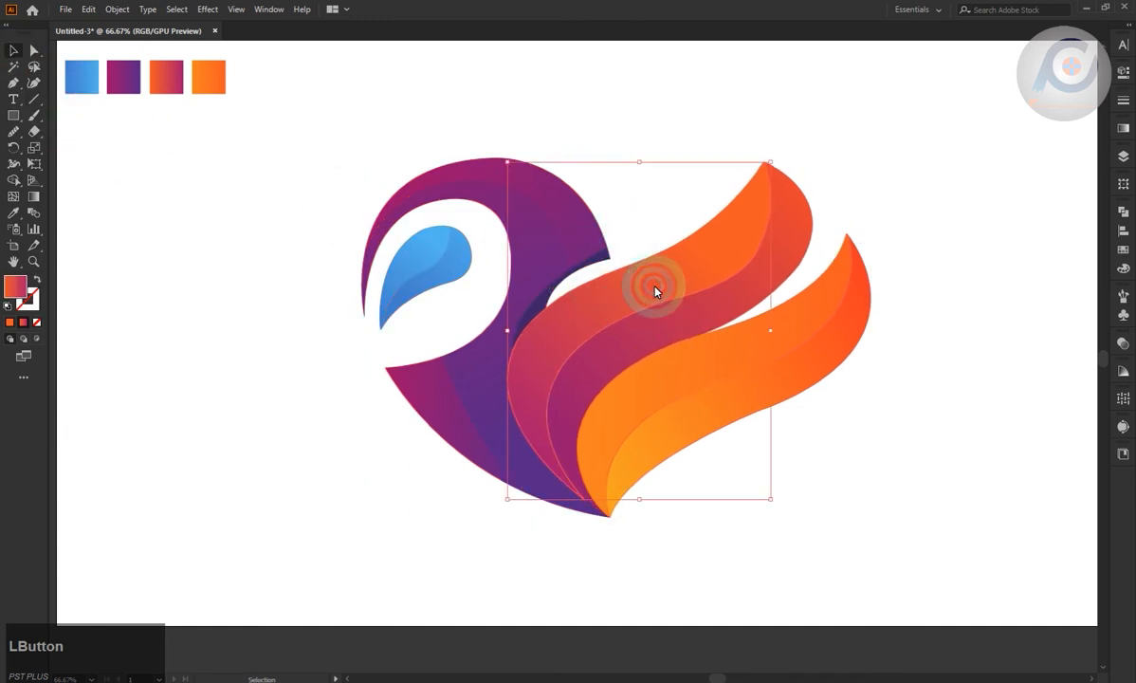
- Select all the artwork and look through the object commands available for it
{"action": "left_click", "coordinate": [976, 198]}
{"action": "key", "text": "ctrl+a"}
{"action": "right_click", "coordinate": [568, 394]}
{"action": "left_click_drag", "start_coordinate": [919, 400], "coordinate": [697, 193]}
{"action": "right_click", "coordinate": [728, 219]}
{"action": "mouse_move", "coordinate": [888, 432]}
{"action": "left_click", "coordinate": [939, 480]}
- Move the unfilled sliver from inside the upper feather onto the feather's inner edge
{"action": "left_click", "coordinate": [634, 290]}
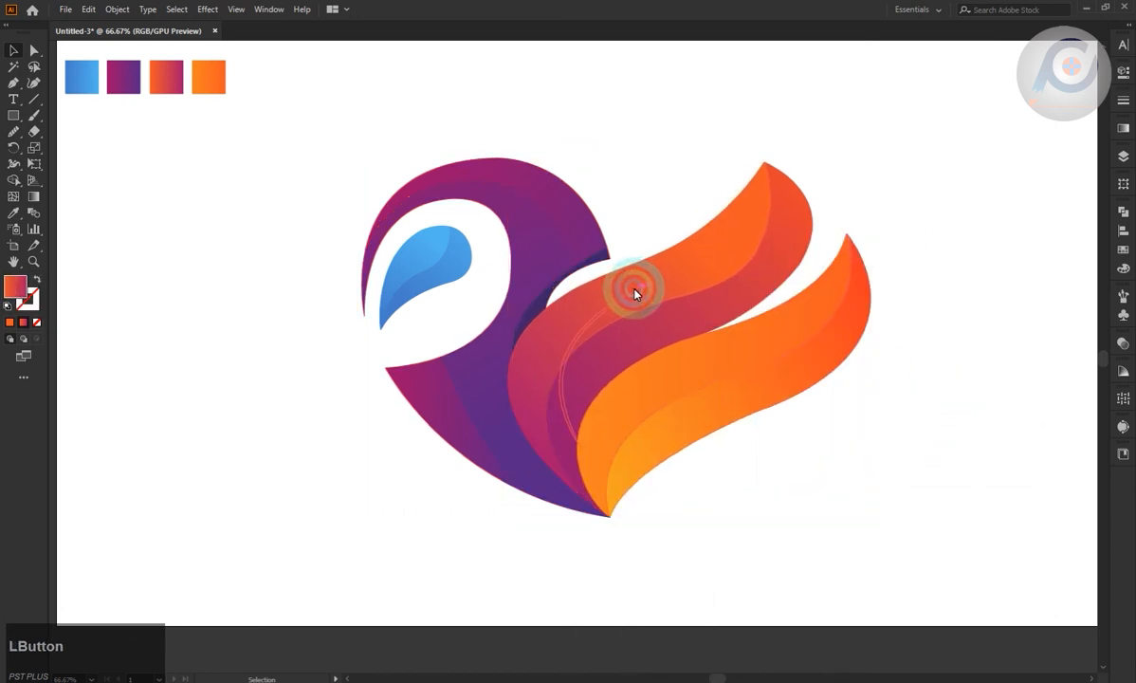
{"action": "left_click_drag", "start_coordinate": [635, 297], "coordinate": [580, 286]}
{"action": "scroll", "coordinate": [580, 286], "scroll_direction": "up", "scroll_amount": 3}
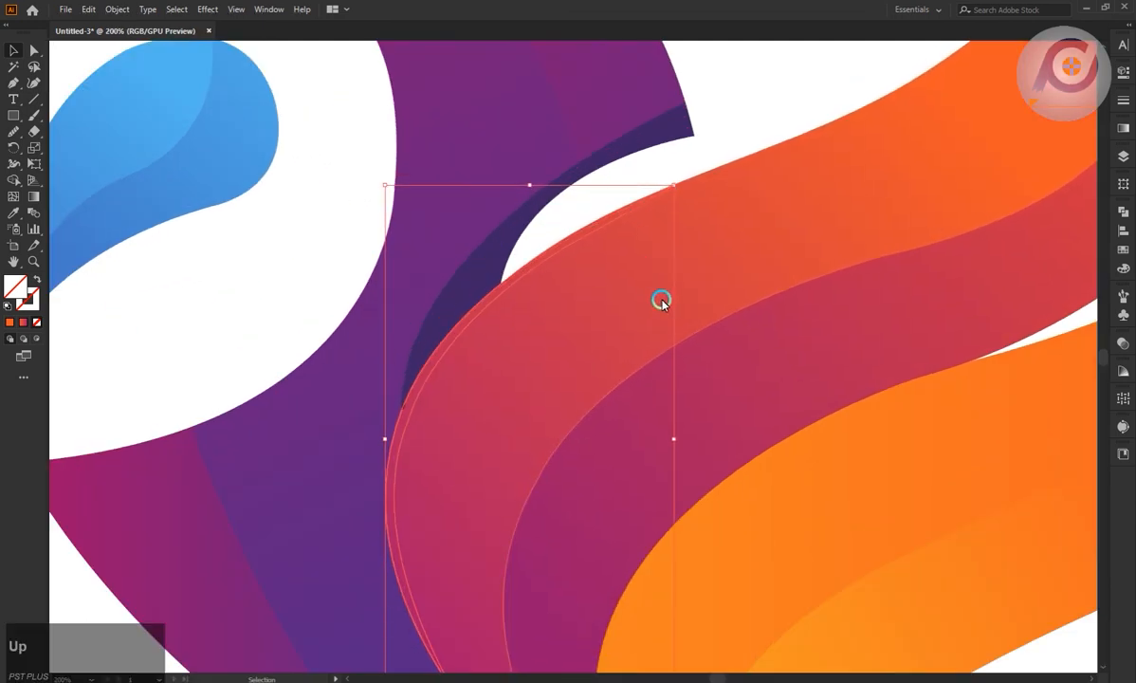
{"action": "scroll", "coordinate": [632, 300], "scroll_direction": "down", "scroll_amount": 3}
{"action": "scroll", "coordinate": [578, 451], "scroll_direction": "up", "scroll_amount": 2}
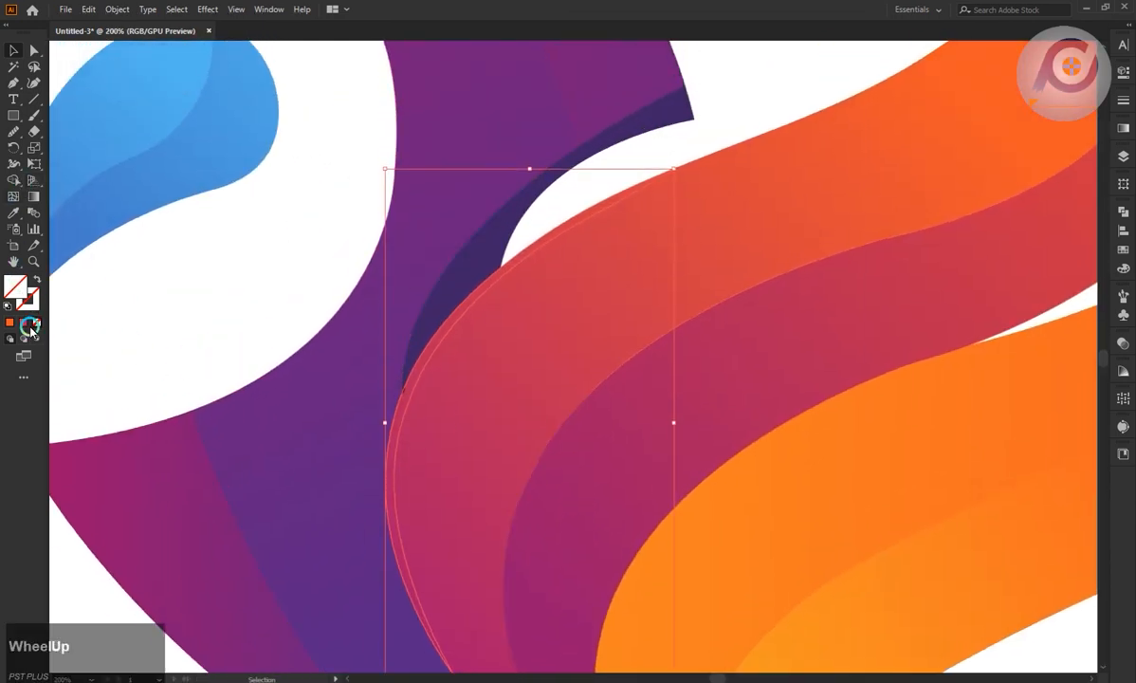
- Fill the sliver along the upper feather's inner edge with white (#FFFFFF) and lower its opacity
{"action": "left_click", "coordinate": [9, 322]}
{"action": "left_click", "coordinate": [971, 299]}
{"action": "scroll", "coordinate": [598, 447], "scroll_direction": "down", "scroll_amount": 3}
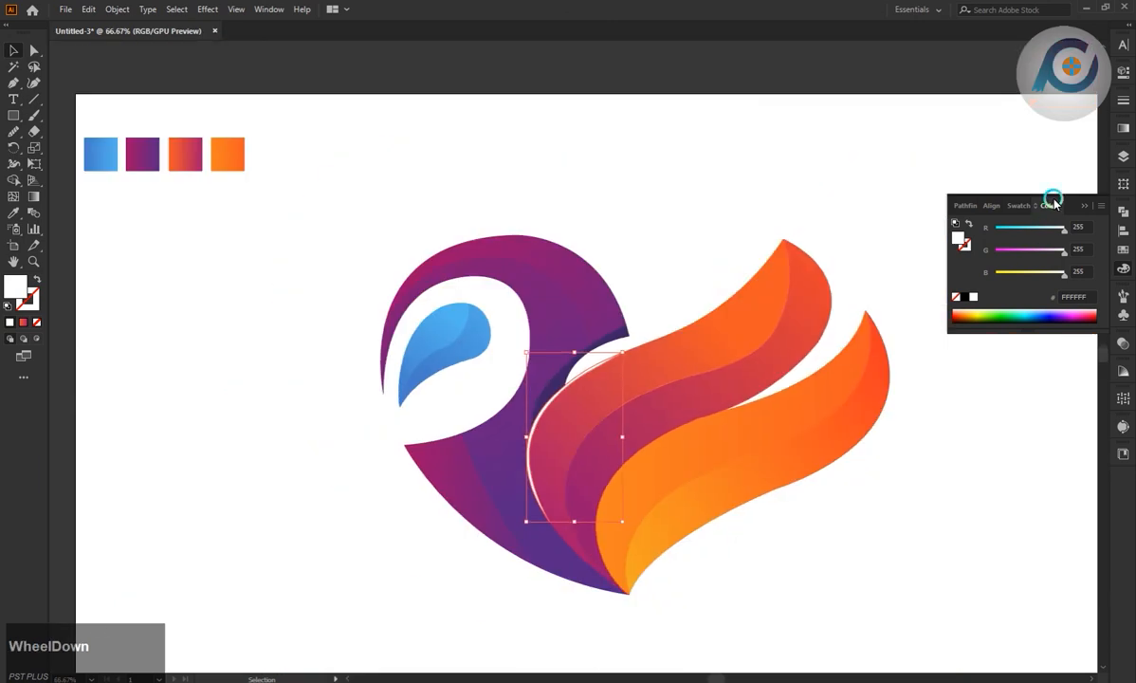
{"action": "left_click", "coordinate": [1122, 100]}
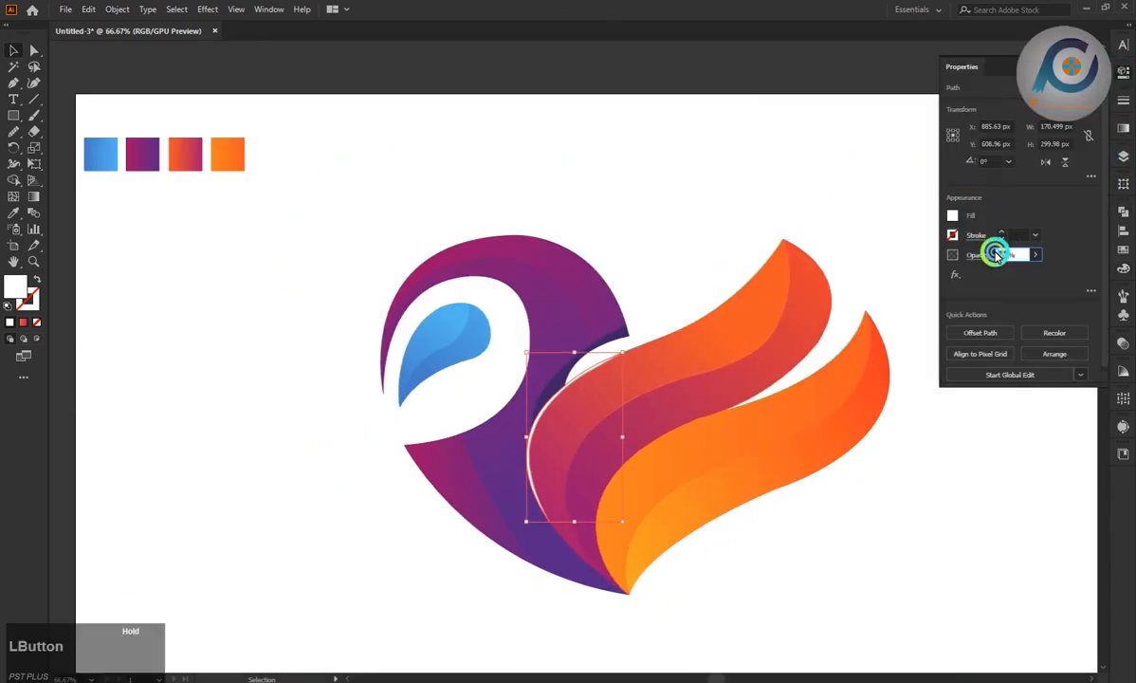
{"action": "left_click", "coordinate": [756, 173]}
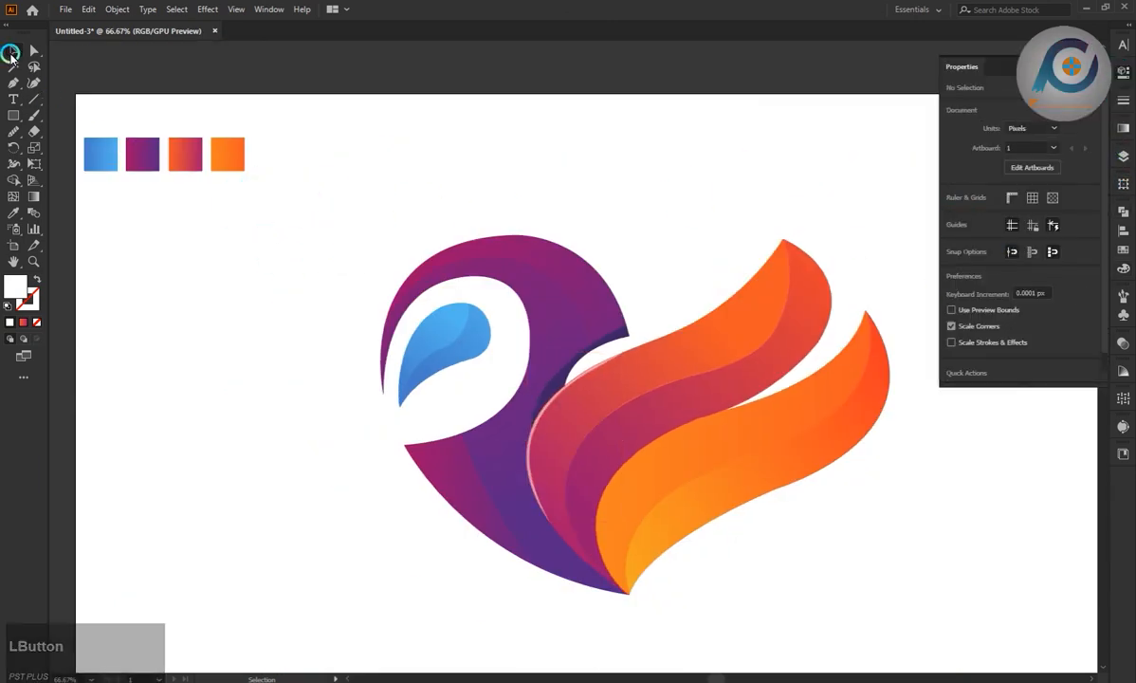
{"action": "left_click", "coordinate": [1096, 66]}
- Select the purple head and body shapes and set their stroke to none
{"action": "scroll", "coordinate": [545, 395], "scroll_direction": "up", "scroll_amount": 3}
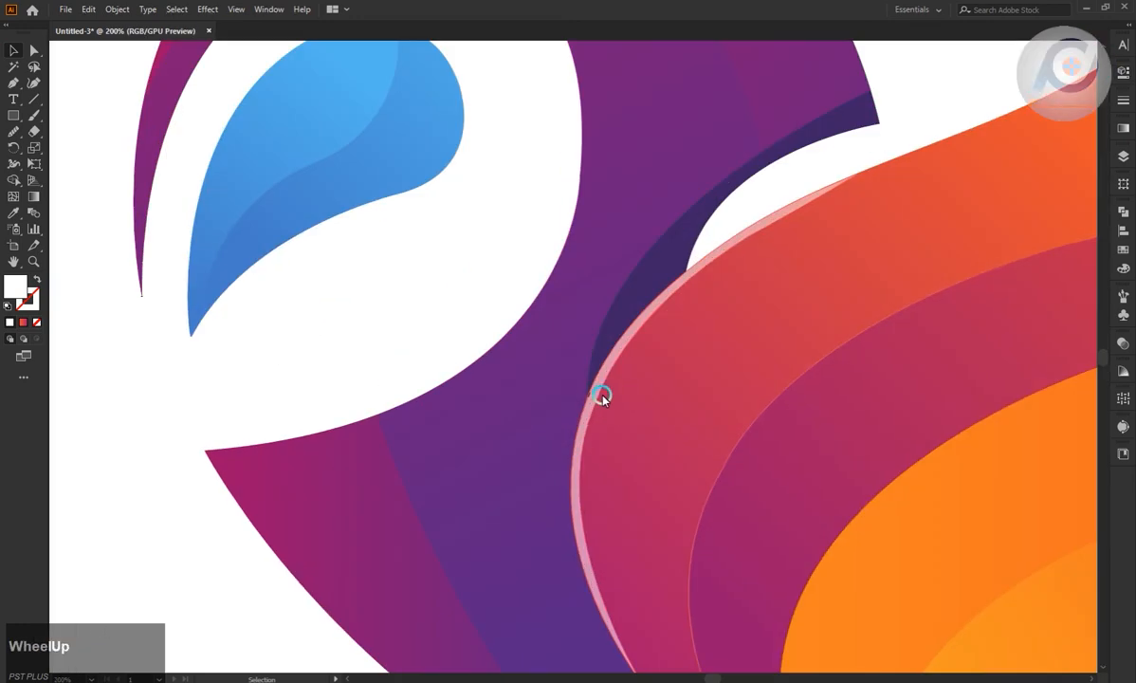
{"action": "left_click", "coordinate": [34, 51]}
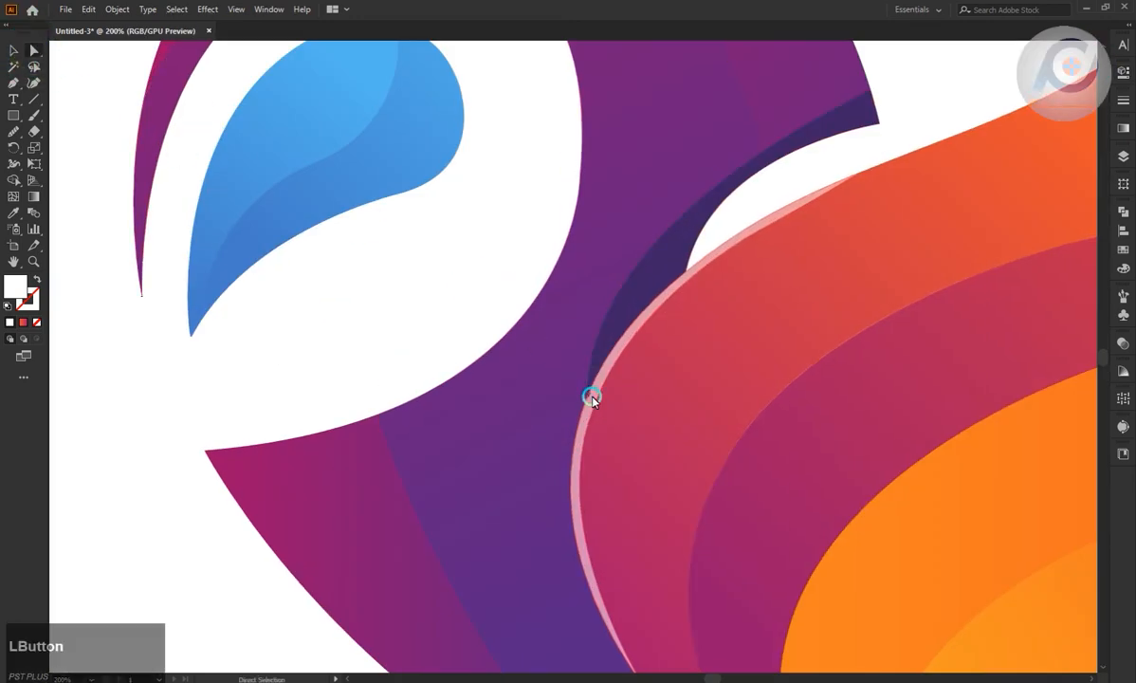
{"action": "left_click", "coordinate": [223, 310]}
{"action": "scroll", "coordinate": [370, 393], "scroll_direction": "down", "scroll_amount": 4}
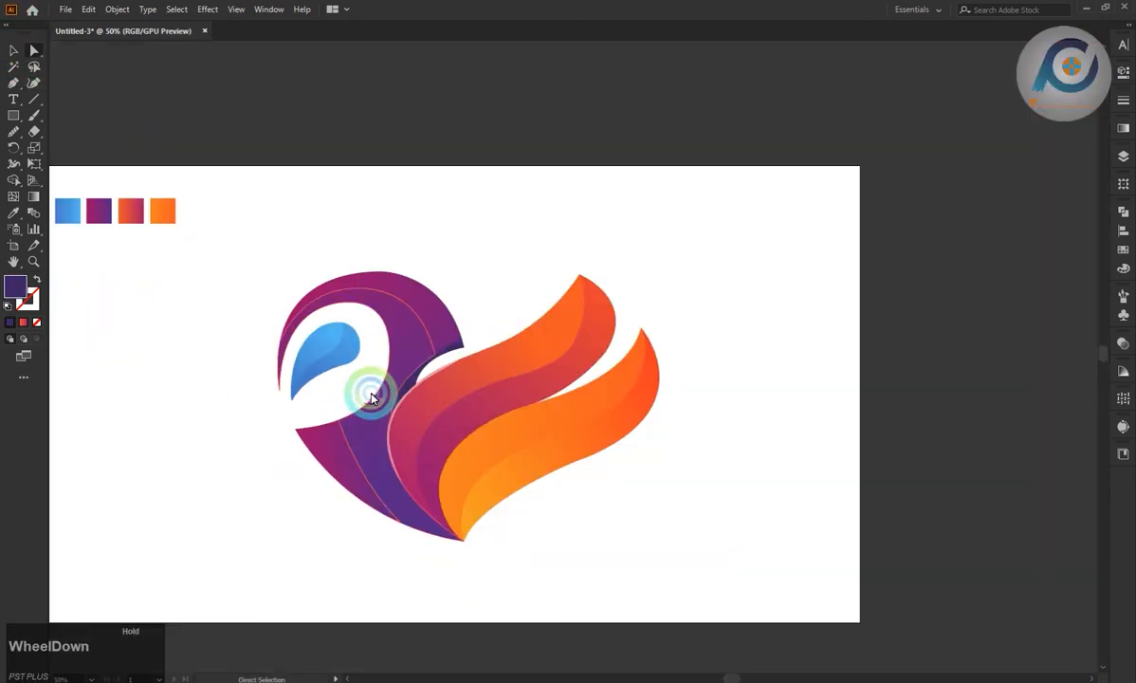
{"action": "left_click", "coordinate": [305, 395]}
{"action": "left_click", "coordinate": [37, 306]}
{"action": "left_click", "coordinate": [37, 322]}
{"action": "left_click", "coordinate": [581, 491]}
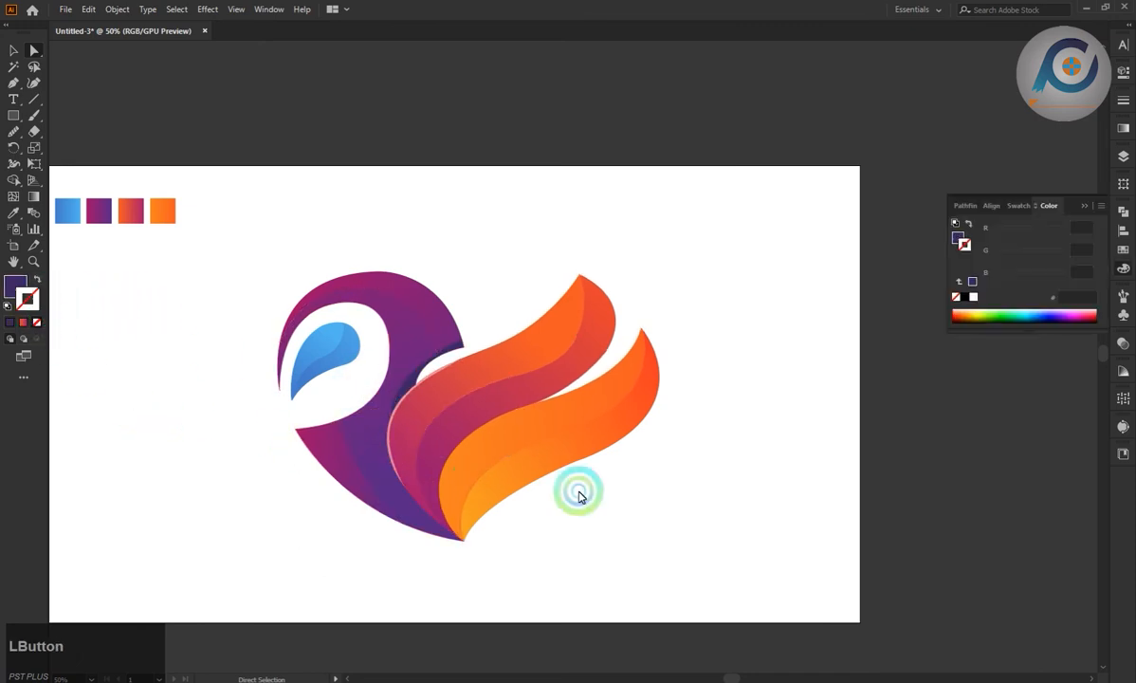
{"action": "scroll", "coordinate": [586, 489], "scroll_direction": "down", "scroll_amount": 2}
{"action": "key", "text": "v"}
{"action": "scroll", "coordinate": [565, 530], "scroll_direction": "down", "scroll_amount": 2}
{"action": "scroll", "coordinate": [603, 428], "scroll_direction": "up", "scroll_amount": 6}
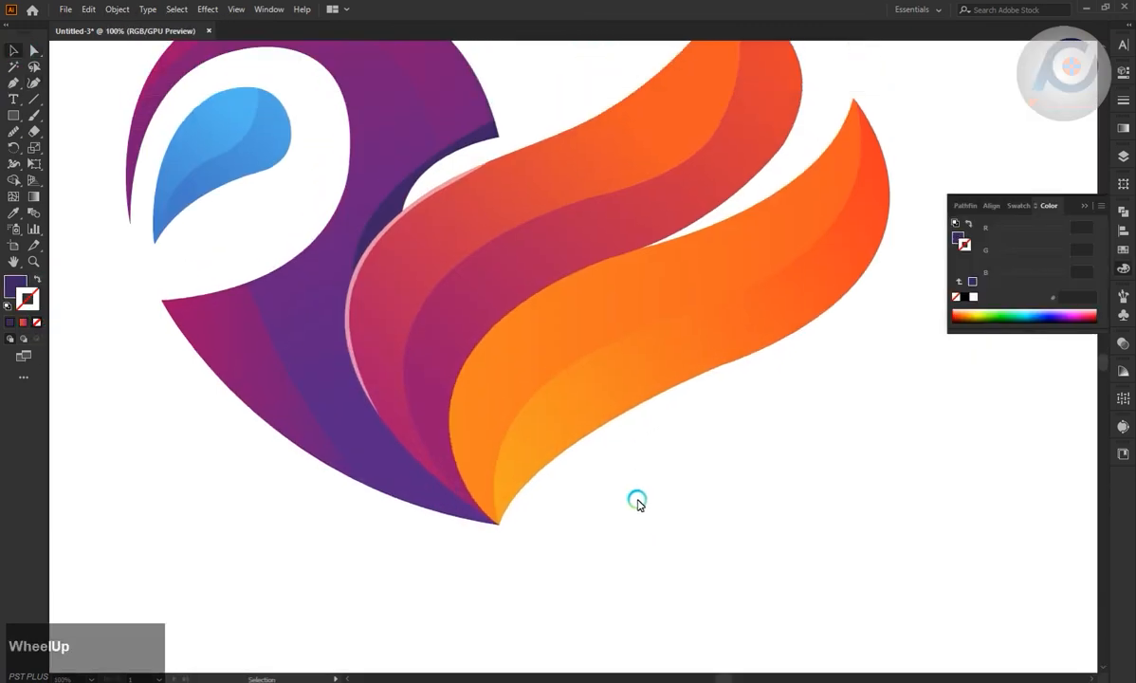